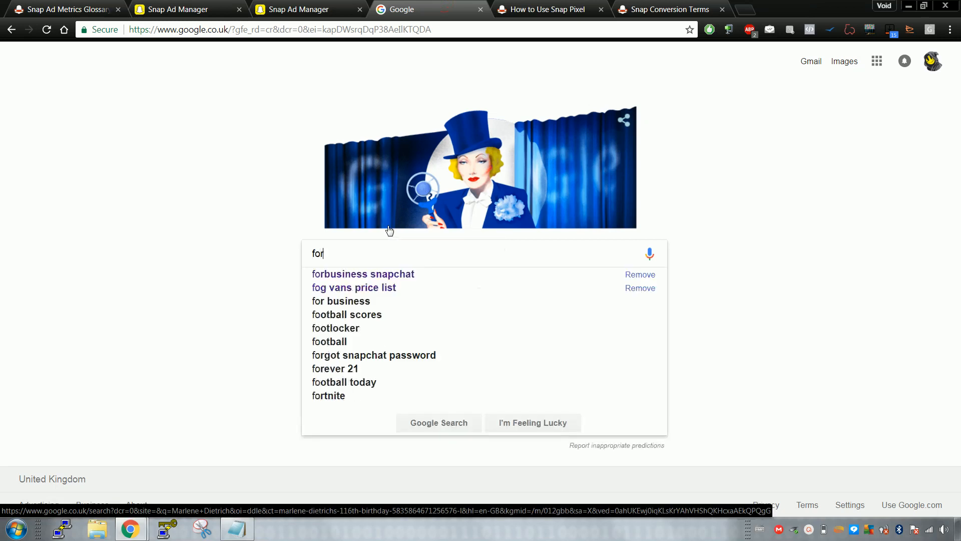
Search Google for "forbusiness snapchat" and open the Snapchat Ads home page.
key("Down")
key("Return")
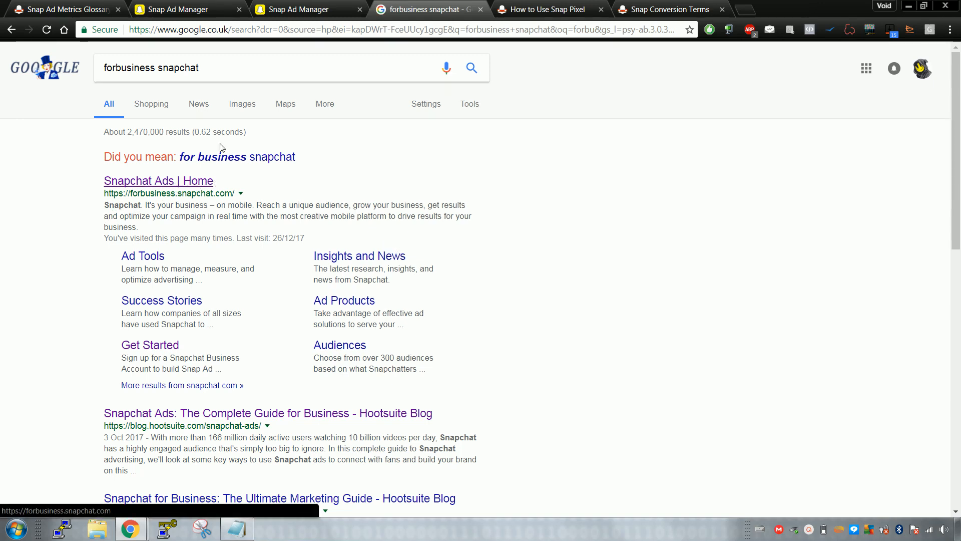
left_click(204, 182)
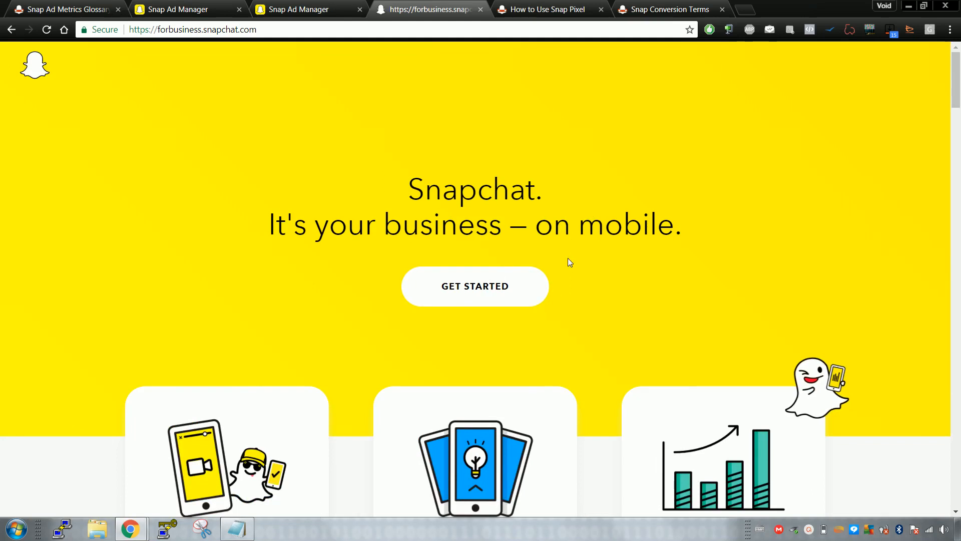
Start the Snap Ads sign-up and review the fields of the business details form.
left_click(491, 288)
scroll(571, 235, "down", 3)
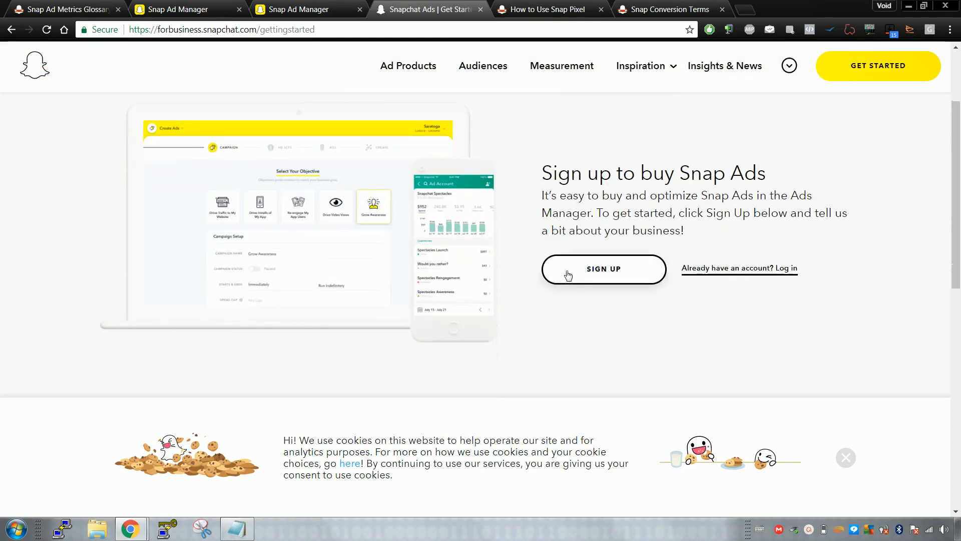
left_click(572, 273)
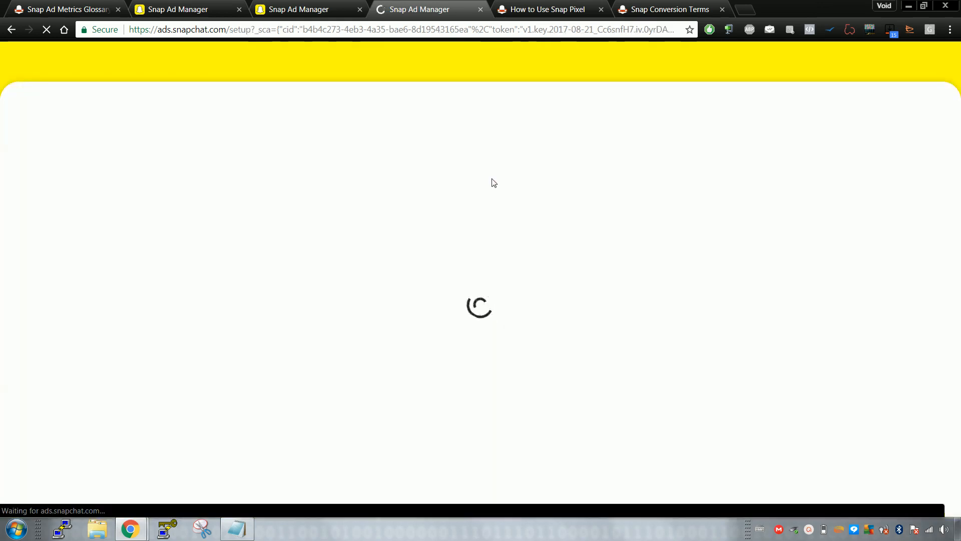
scroll(488, 222, "down", 1)
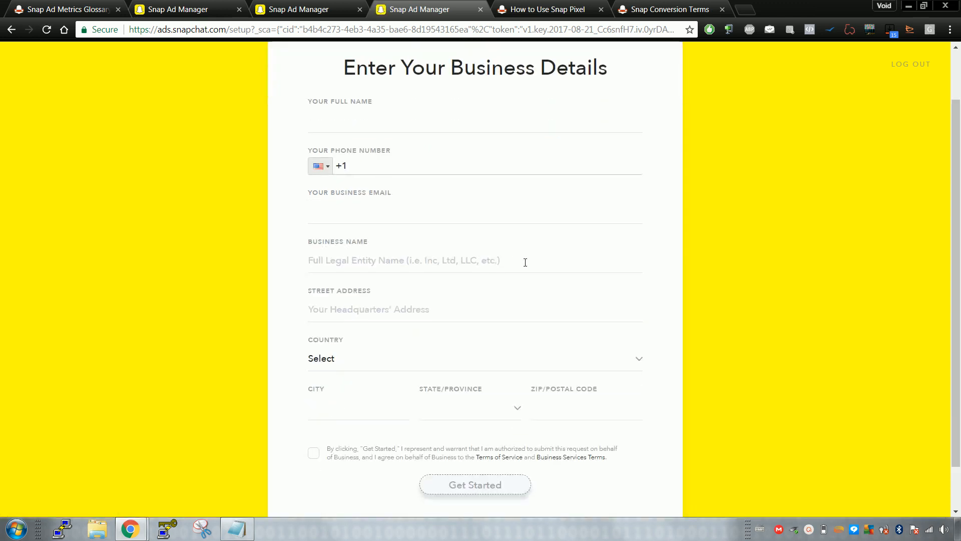
scroll(525, 263, "down", 1)
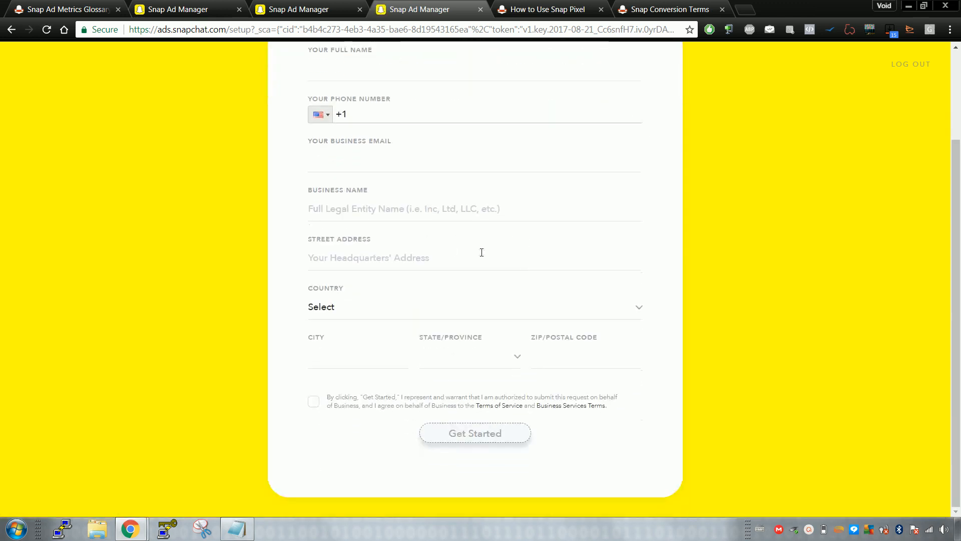
scroll(501, 250, "up", 2)
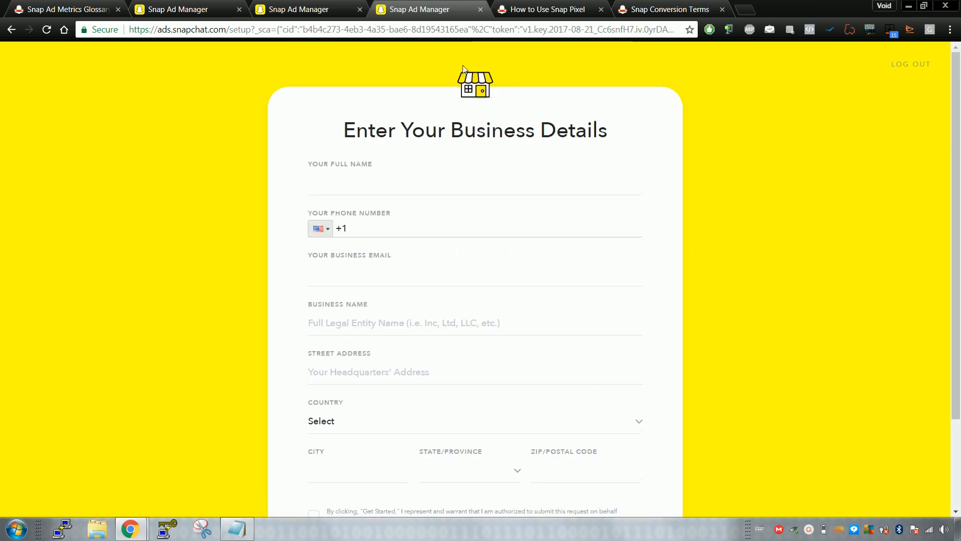
Close the sign-up page and open Snap Pixel in the existing Ad Manager account.
left_click(301, 9)
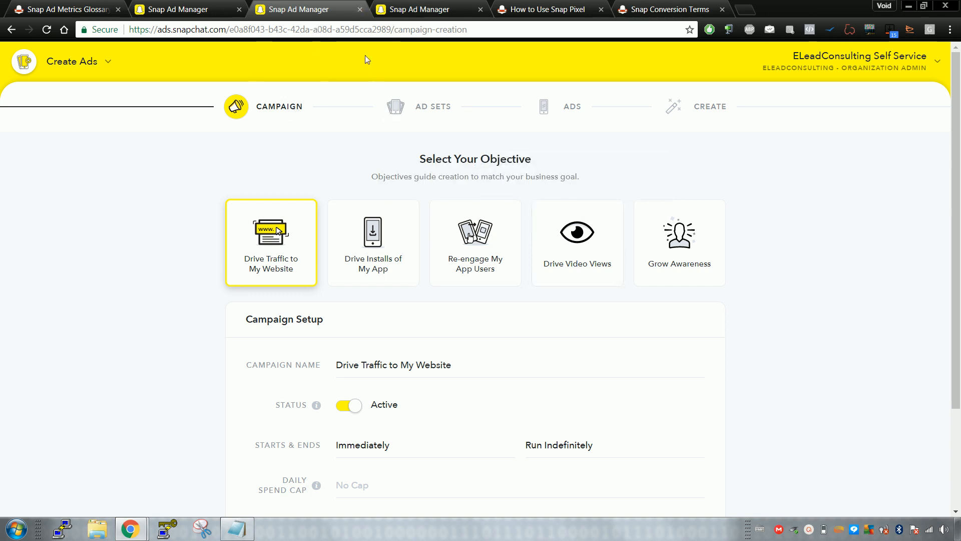
left_click(481, 9)
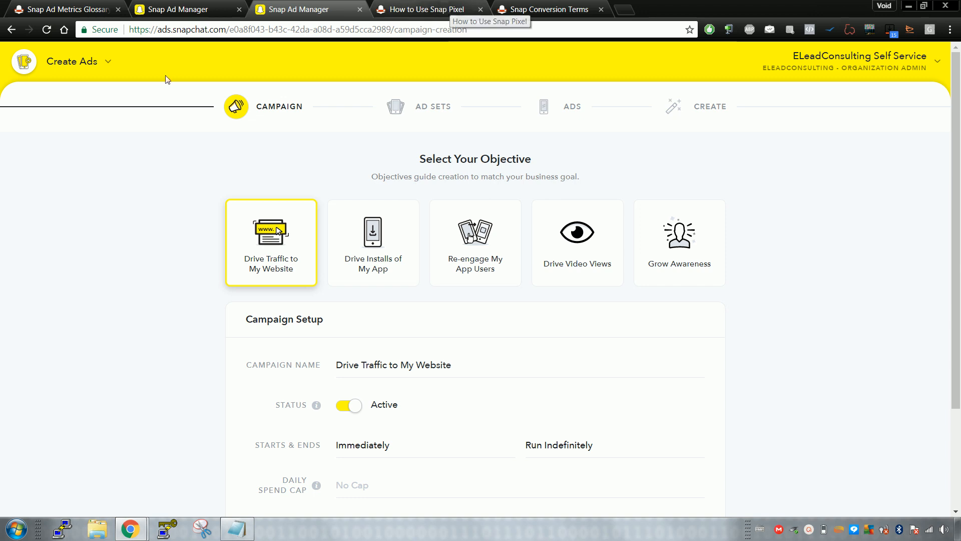
left_click(66, 60)
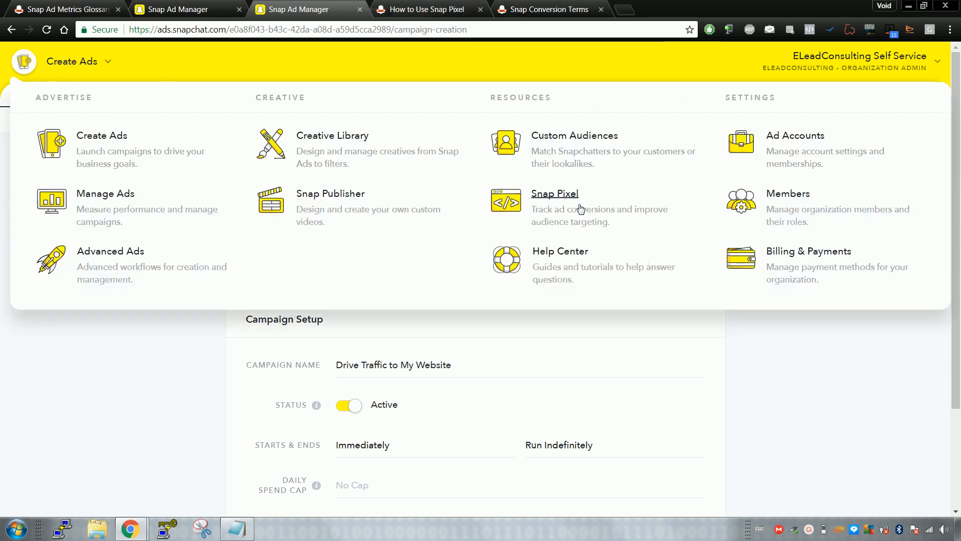
left_click(580, 205)
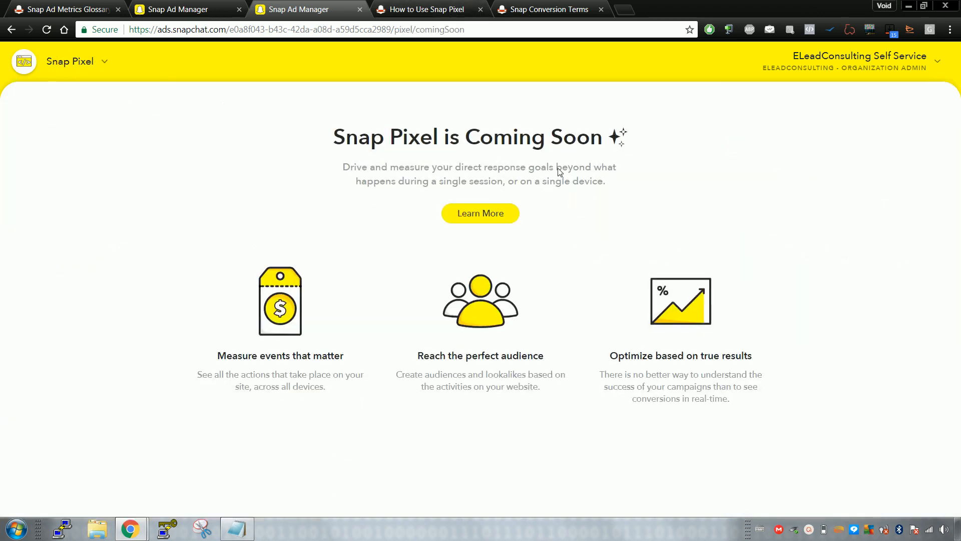
View the account list and open the organization's Ad Accounts settings.
left_click(896, 71)
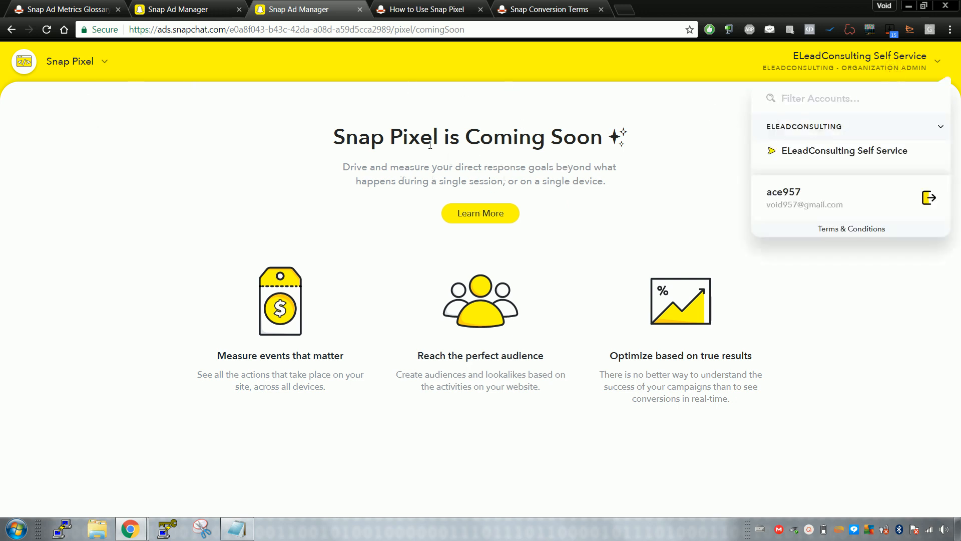
left_click(95, 61)
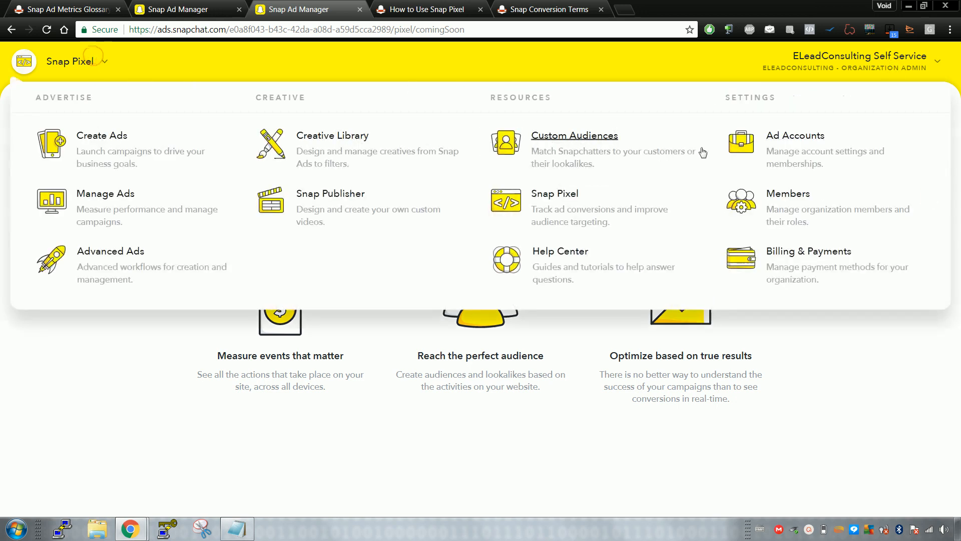
left_click(801, 147)
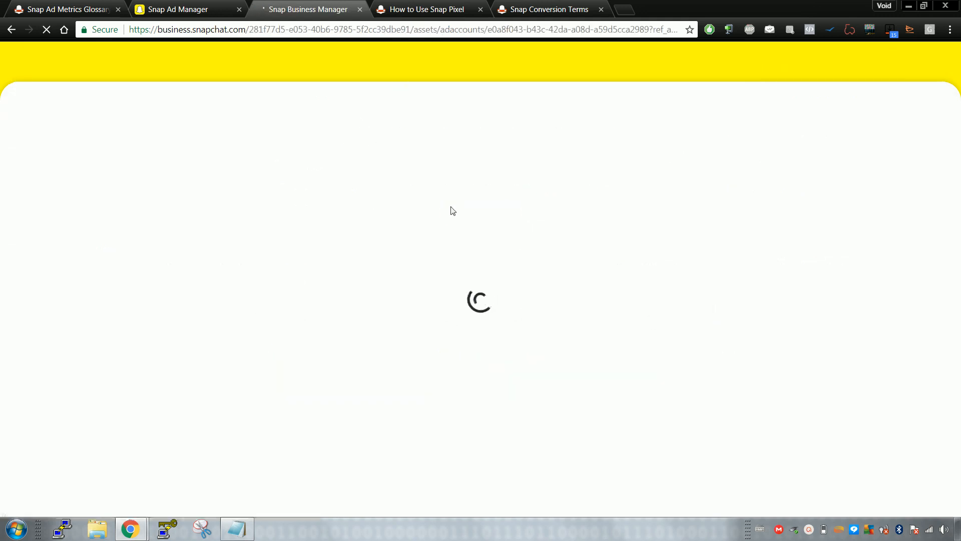
Open the How to Use Snap Pixel help article and follow its link to the Closed Beta sign-up form.
left_click(433, 4)
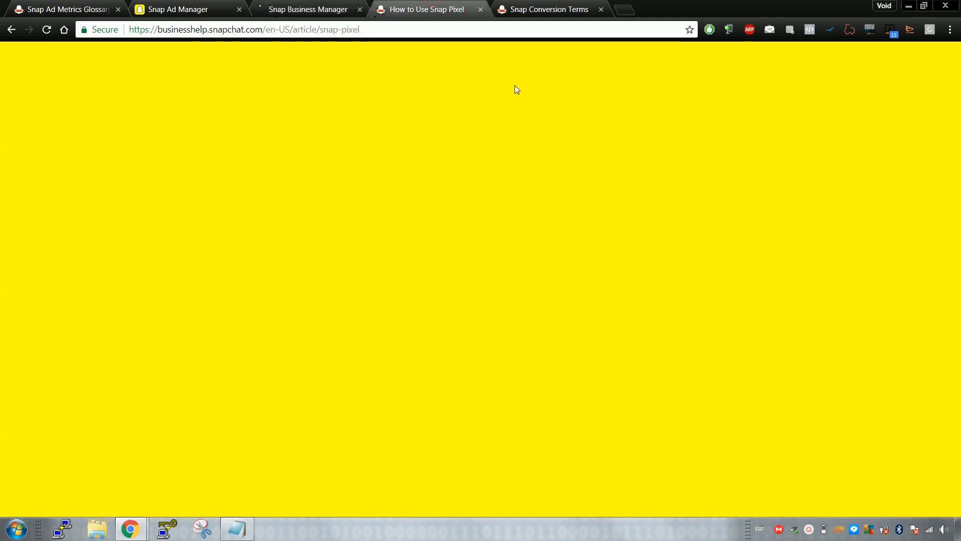
scroll(549, 159, "up", 5)
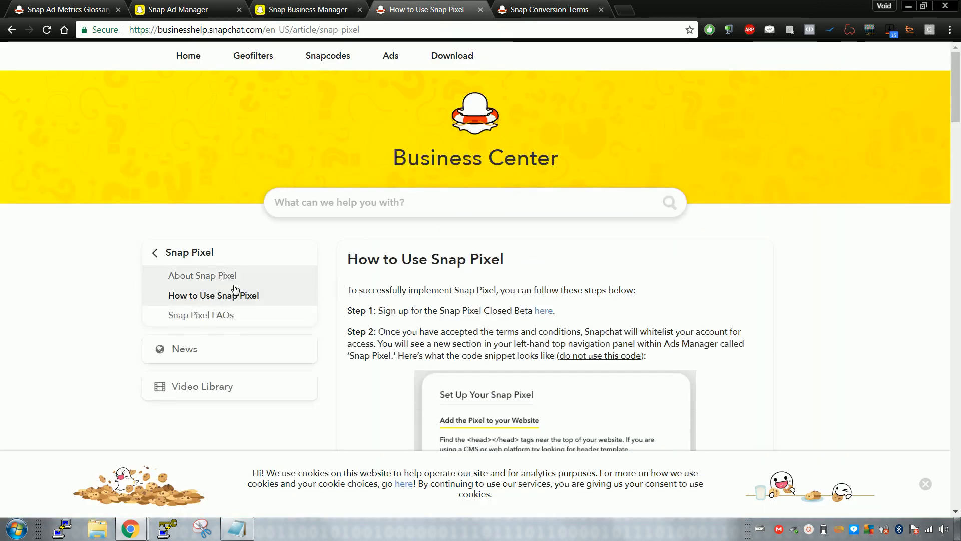
left_click(210, 279)
left_click(232, 295)
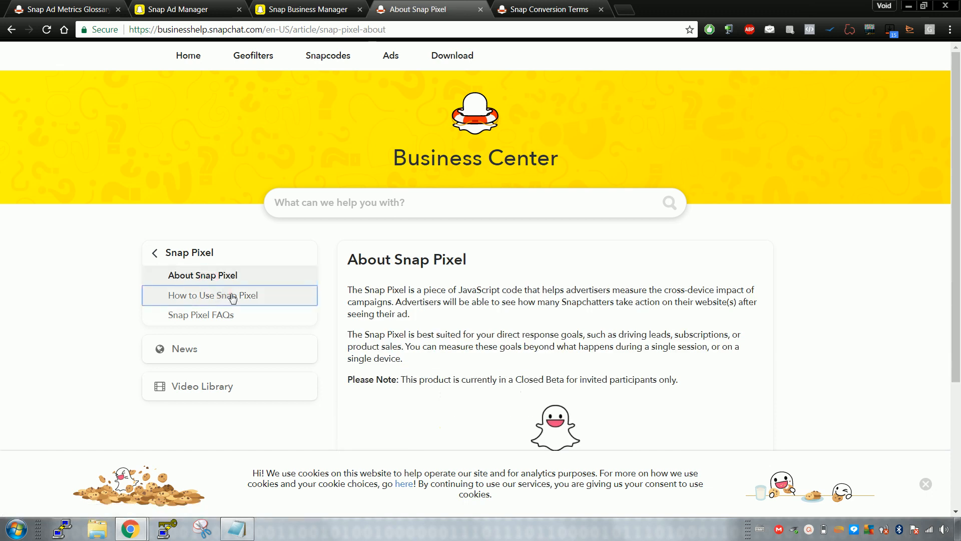
left_click(549, 313)
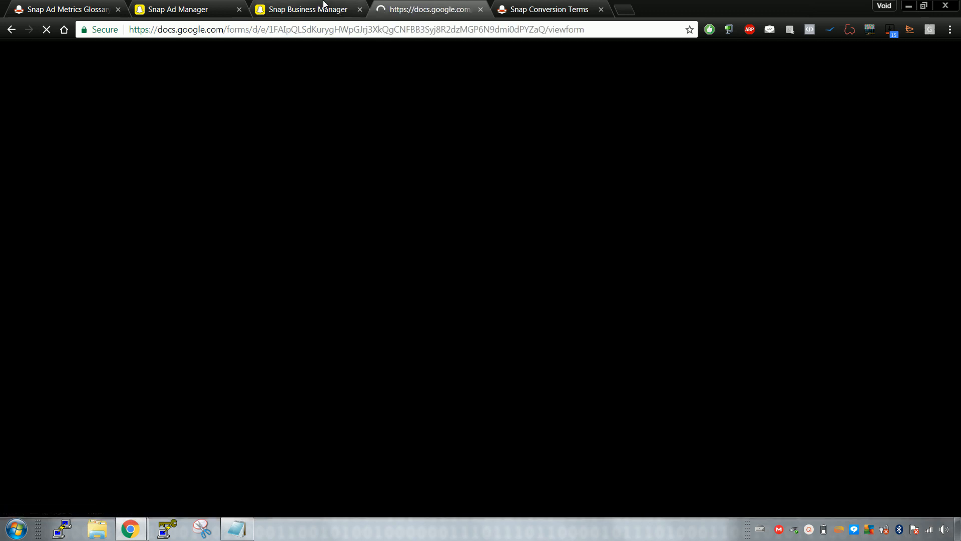
Return to Business Manager and reopen the Snap Pixel page from the Ad Accounts settings.
left_click(324, 4)
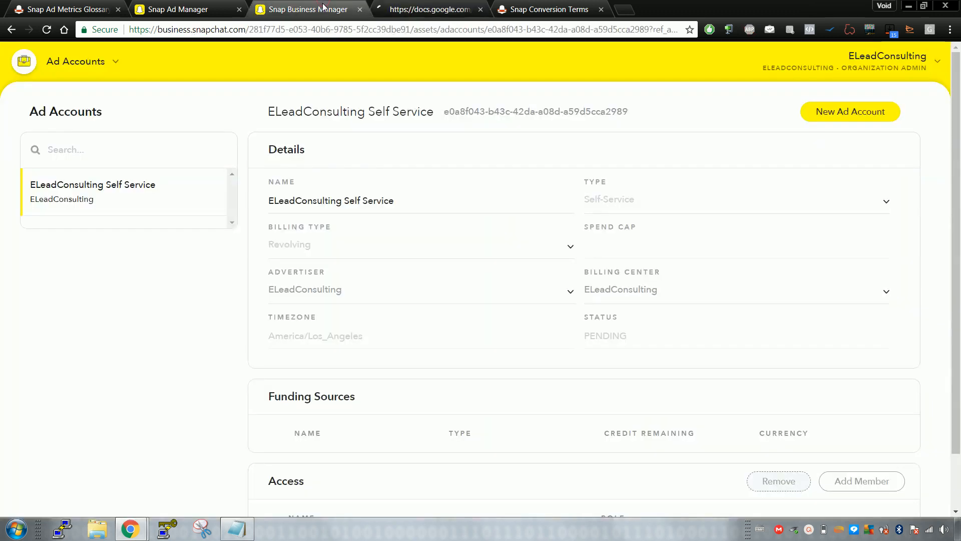
left_click(74, 62)
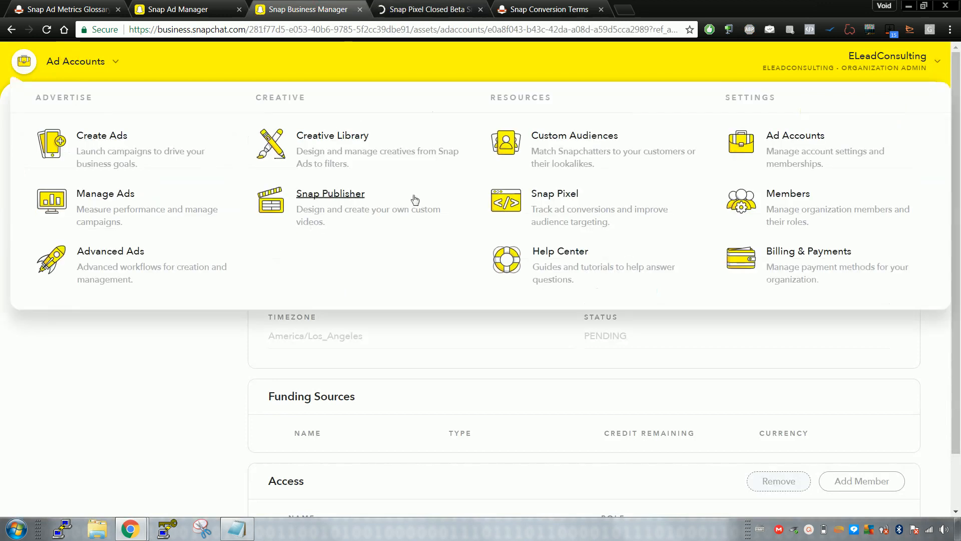
left_click(547, 202)
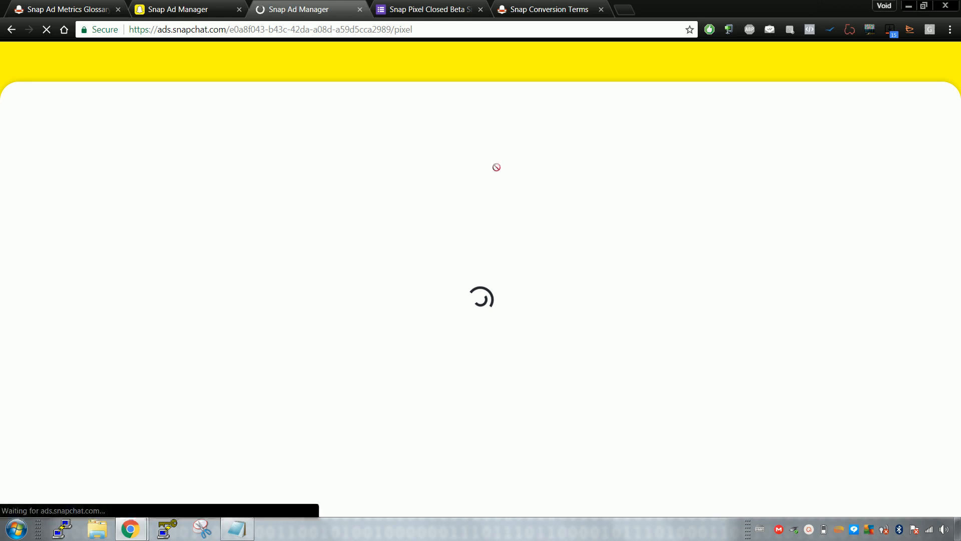
Review the Snap Pixel Closed Beta form's required fields, including the Business ID and ad account details.
left_click(417, 10)
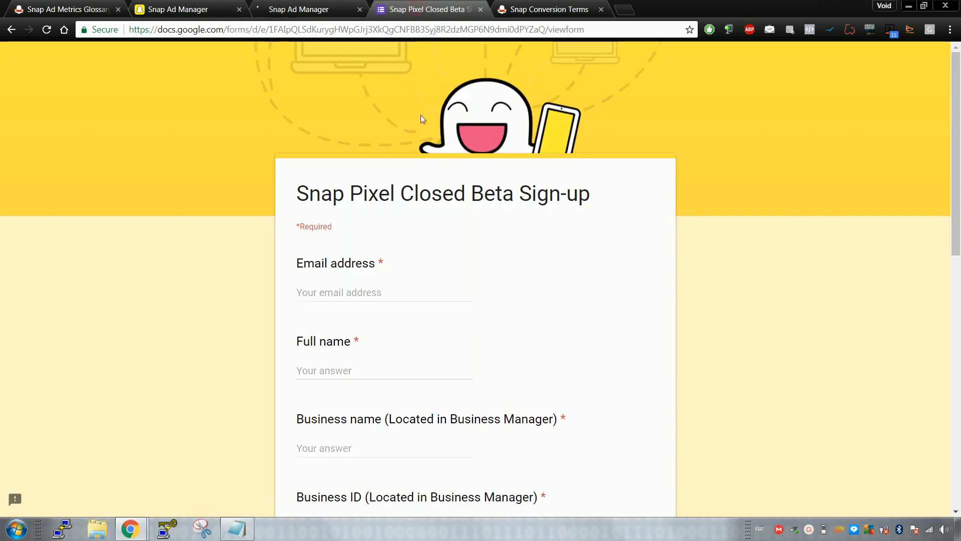
scroll(414, 150, "down", 4)
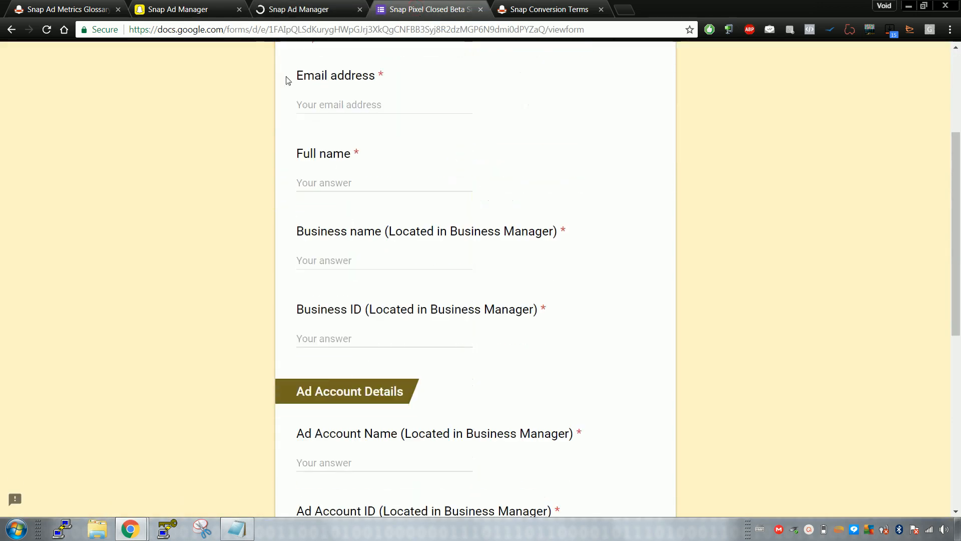
left_click(293, 7)
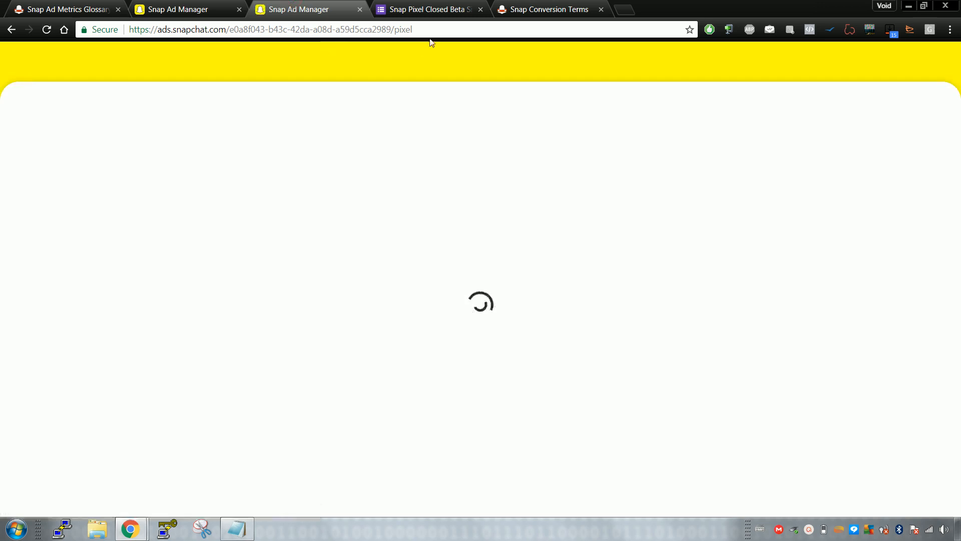
left_click(466, 9)
scroll(297, 175, "down", 5)
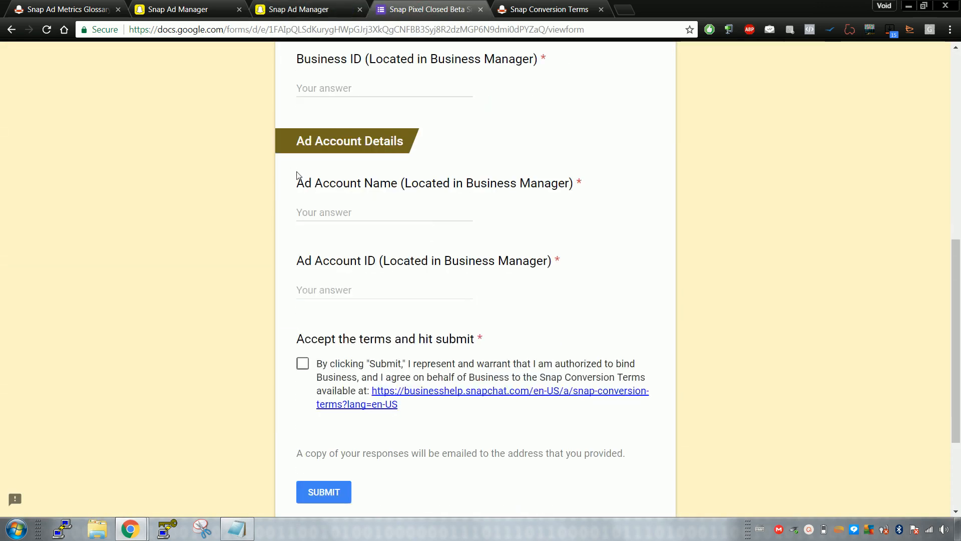
left_click_drag(298, 54, 363, 89)
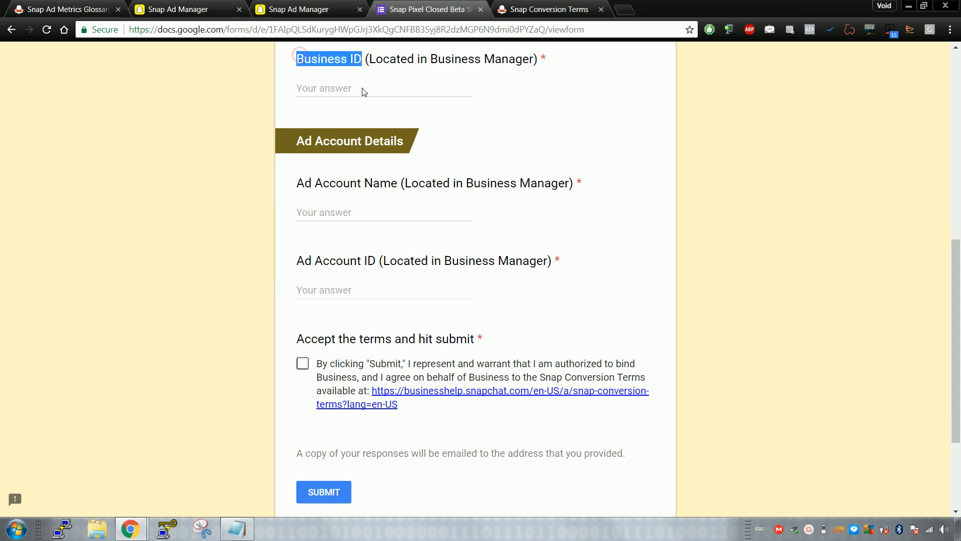
Copy the business ID from the Ad Accounts page address into the form's Business ID answer.
left_click(320, 9)
left_click(220, 9)
left_click(341, 9)
left_click(55, 66)
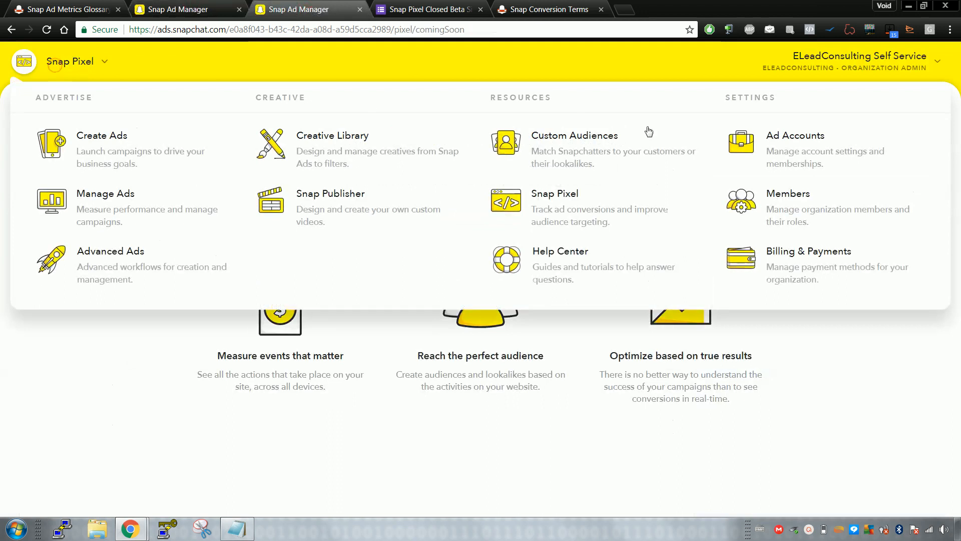
left_click(796, 141)
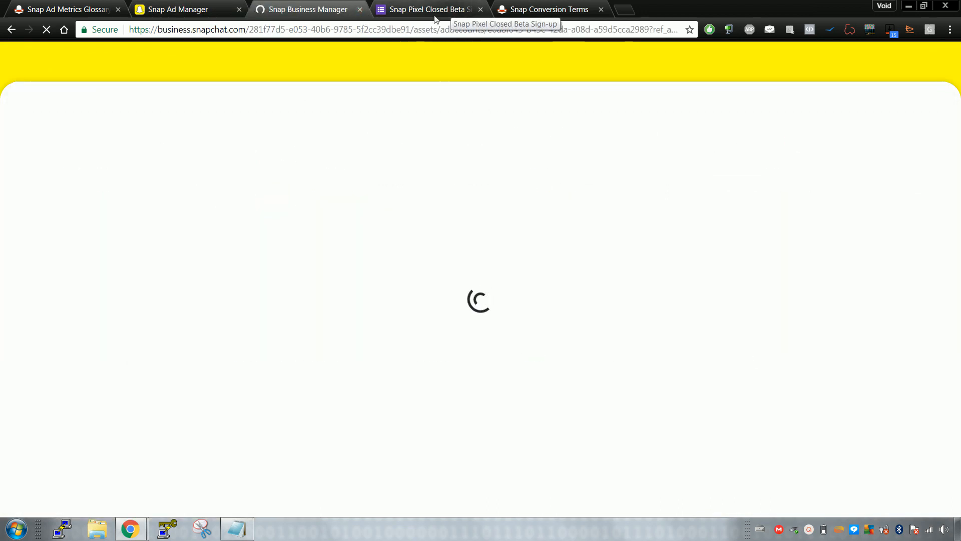
left_click_drag(251, 31, 412, 30)
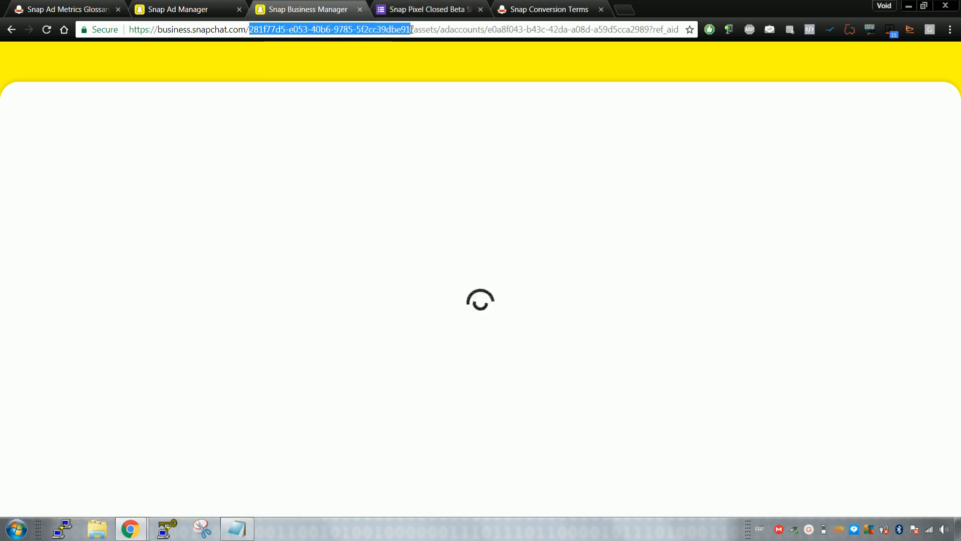
left_click(423, 14)
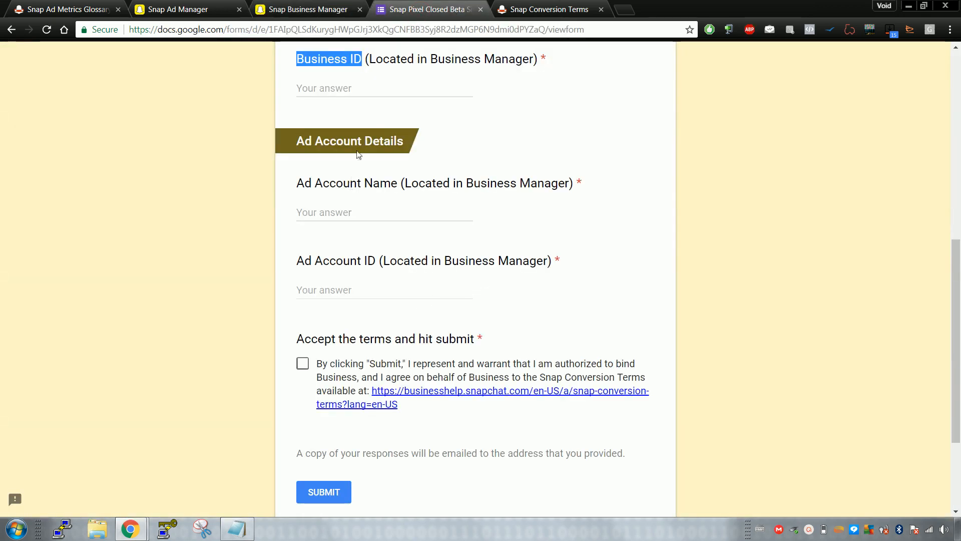
left_click(370, 89)
key("ctrl+v")
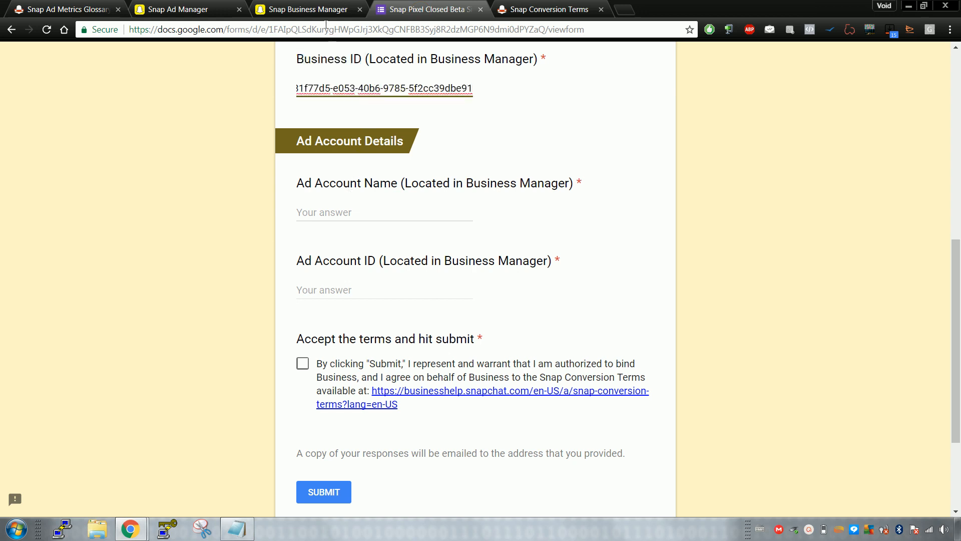
Copy the ad account ID from Business Manager into the form's Ad Account ID answer.
left_click(320, 9)
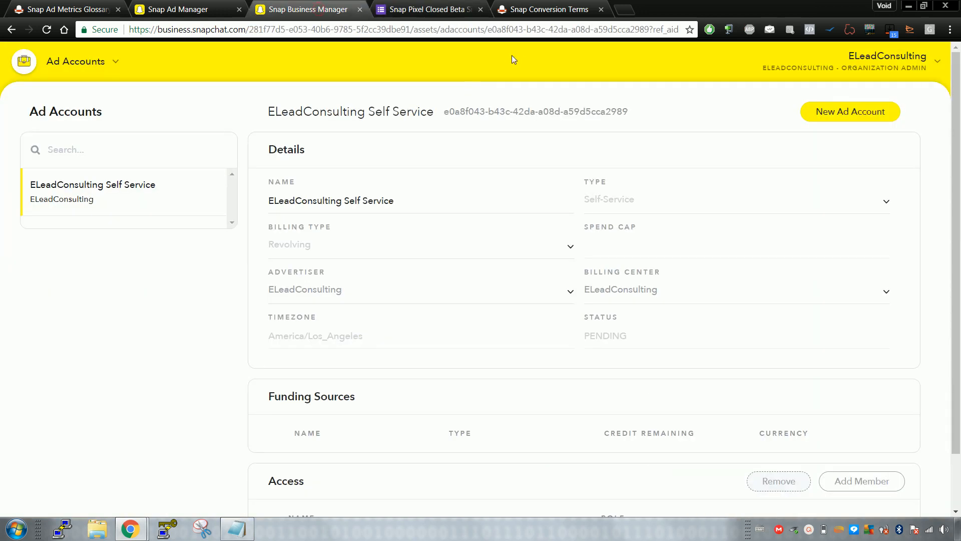
triple_click(477, 108)
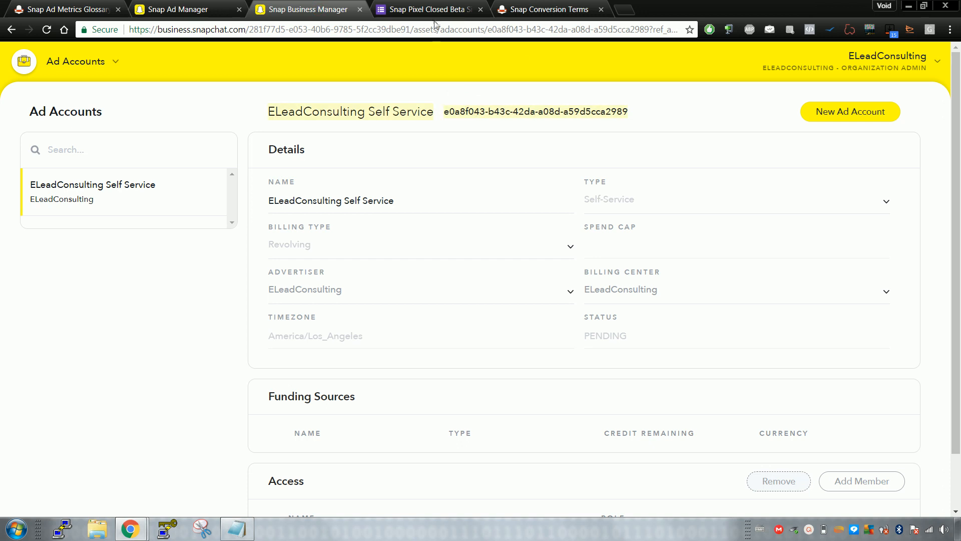
left_click(434, 9)
left_click(408, 292)
key("ctrl+v")
Remove the trailing "New Ad Account" text from the form's Ad Account ID answer.
left_click(532, 281)
left_click(467, 285)
key("Right")
key("Right")
key("Right")
key("Right")
key("Right")
key("Right")
key("Right")
key("Right")
key("Right")
key("Right")
key("Right")
key("Right")
key("Right")
key("Right")
key("Right")
key("Right")
key("Right")
key("Right")
key("Right")
key("Right")
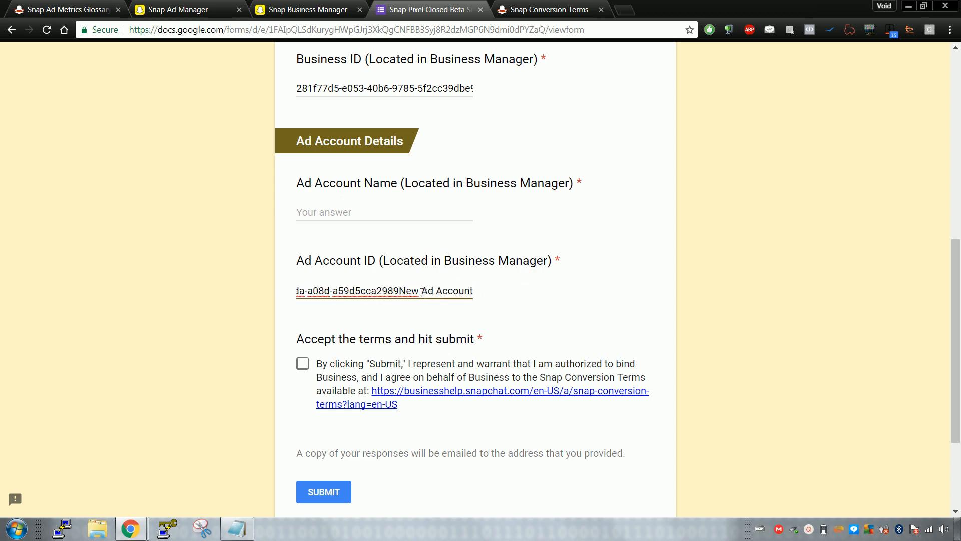
left_click_drag(400, 292, 504, 294)
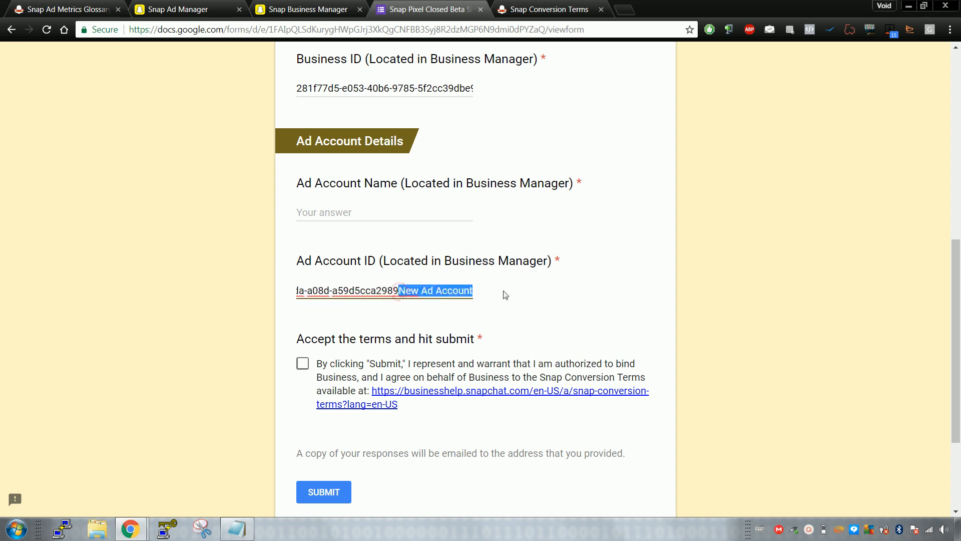
key("BackSpace")
left_click(520, 293)
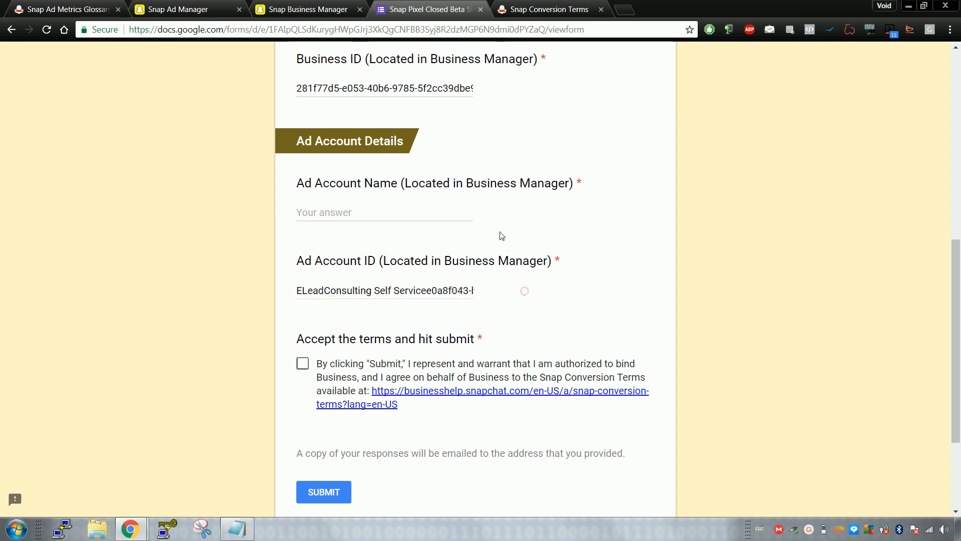
Replace the form's Ad Account ID answer with only the ad account ID copied from Business Manager.
double_click(444, 290)
left_click(326, 8)
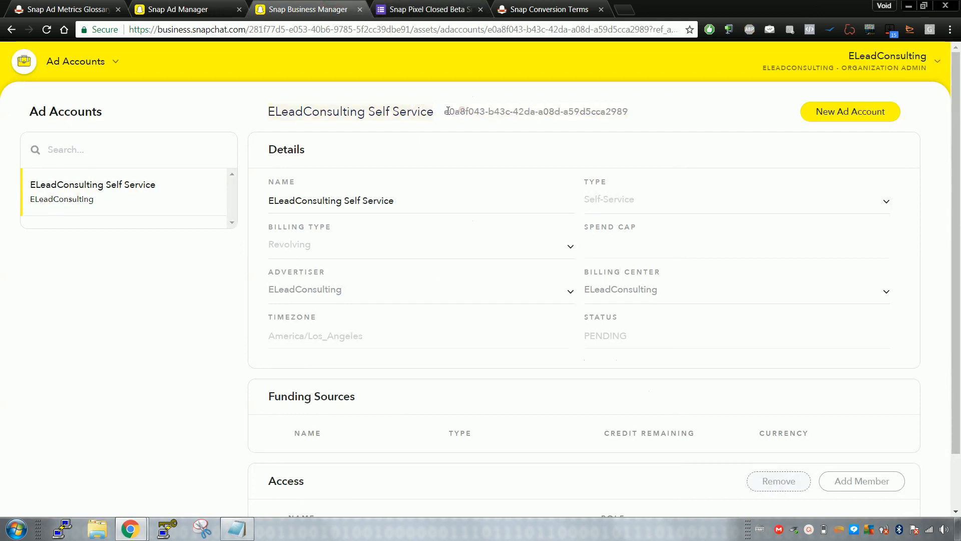
left_click_drag(447, 116, 630, 113)
key("ctrl+c")
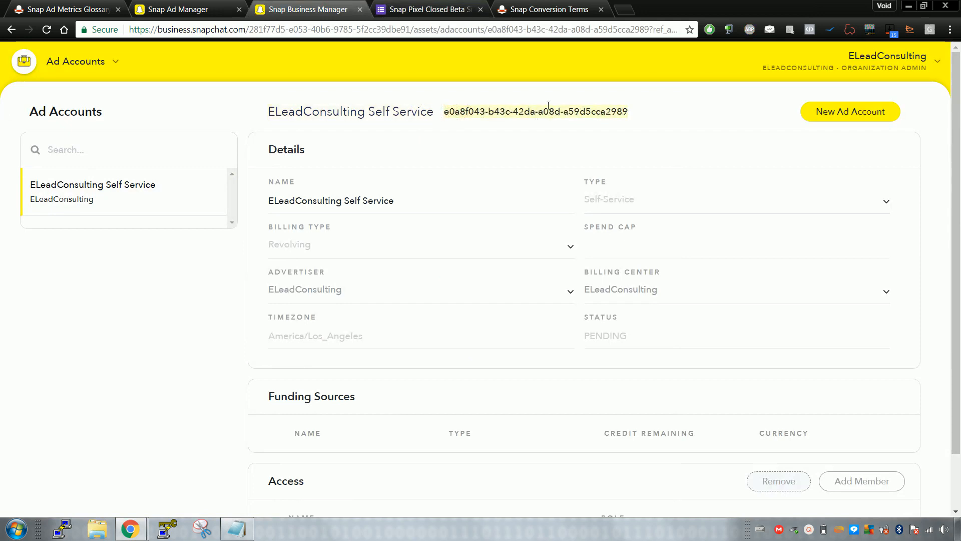
left_click(434, 8)
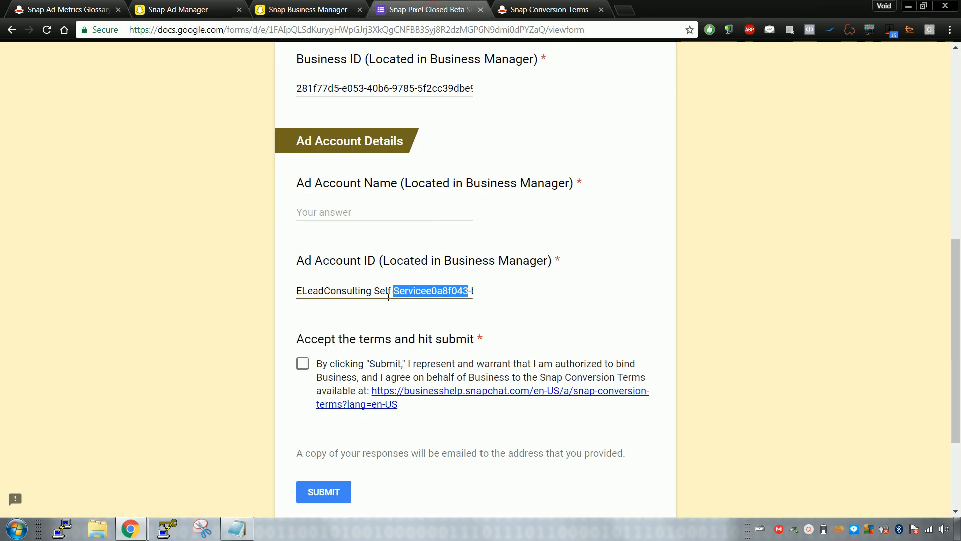
triple_click(389, 294)
key("ctrl+v")
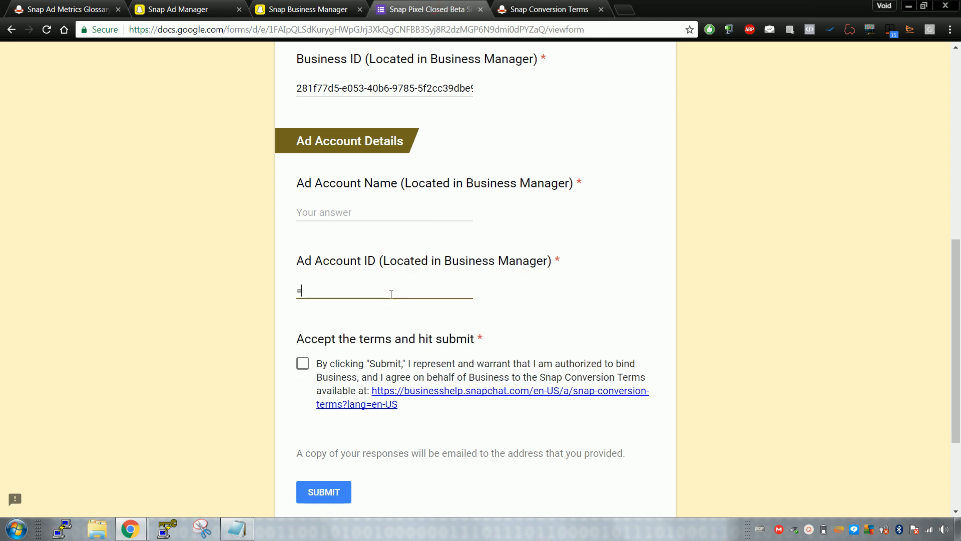
key("ctrl+a")
type("v")
key("BackSpace")
key("ctrl+v")
left_click(493, 290)
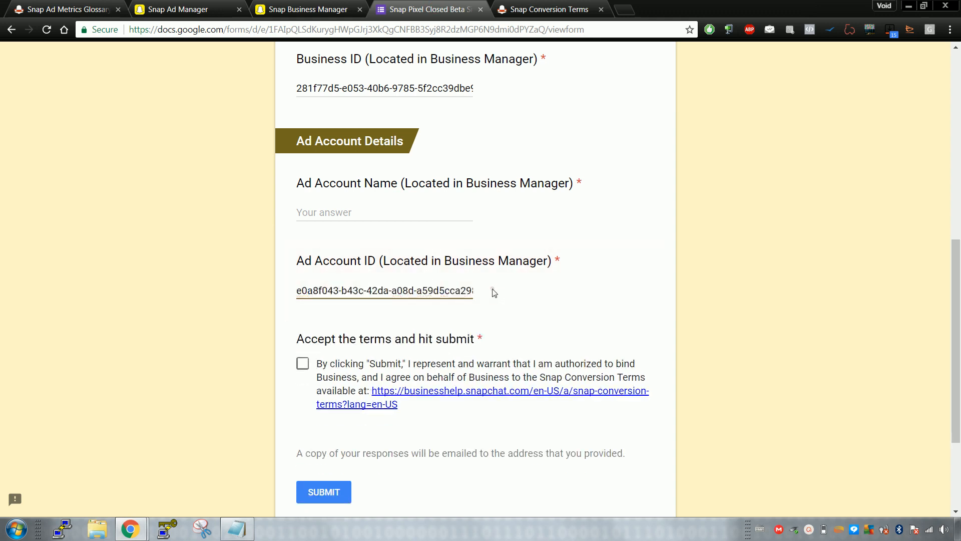
Check the organization and ad account names in Business Manager against the form's Business name and Ad Account Name questions.
left_click(390, 221)
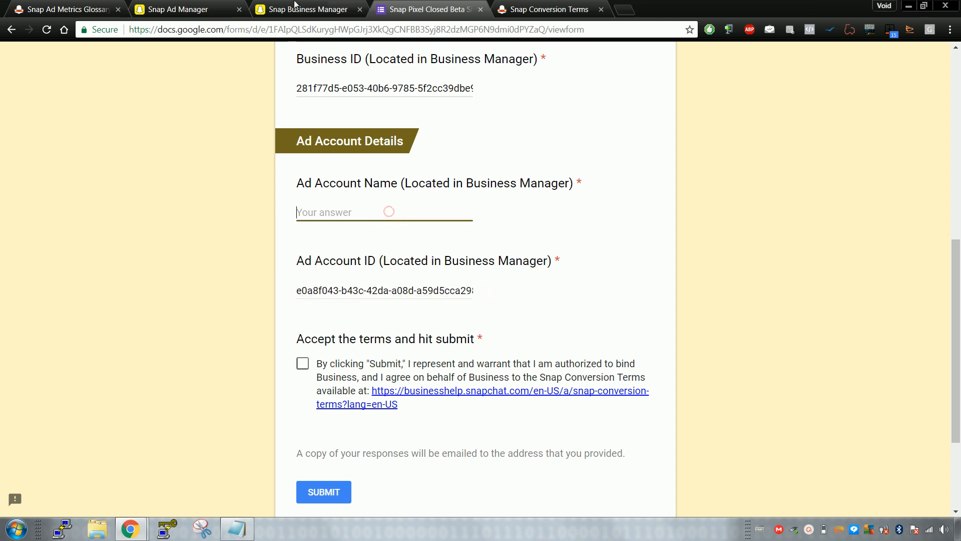
left_click(280, 9)
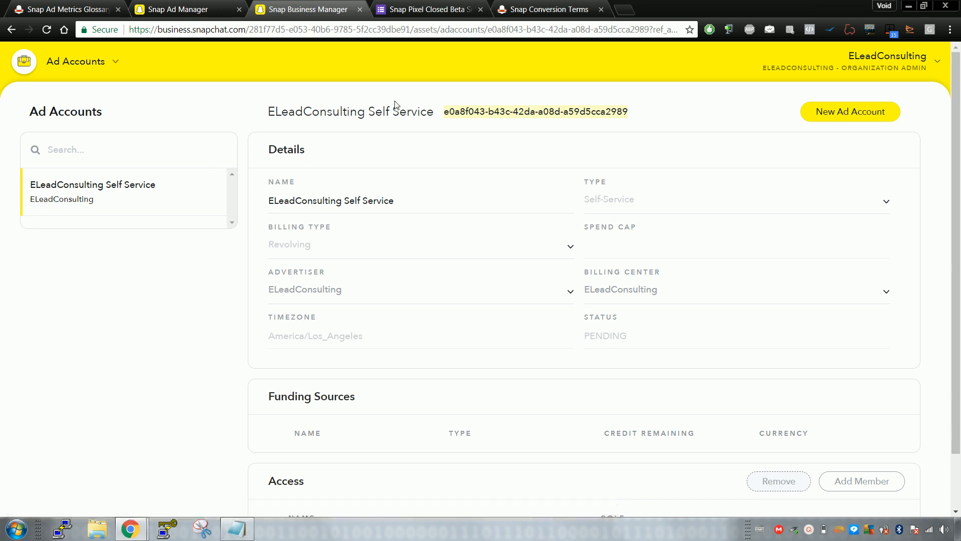
left_click(410, 5)
scroll(391, 213, "up", 4)
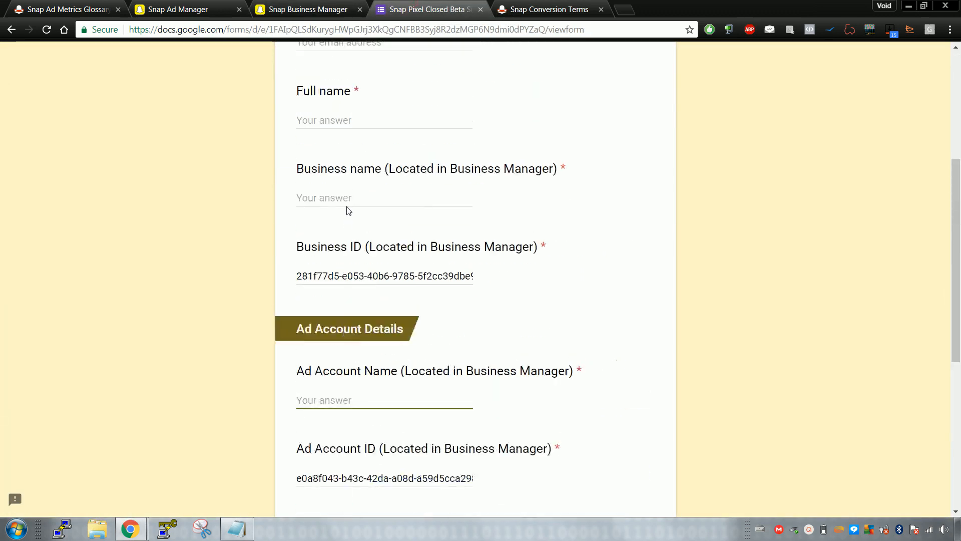
left_click(298, 12)
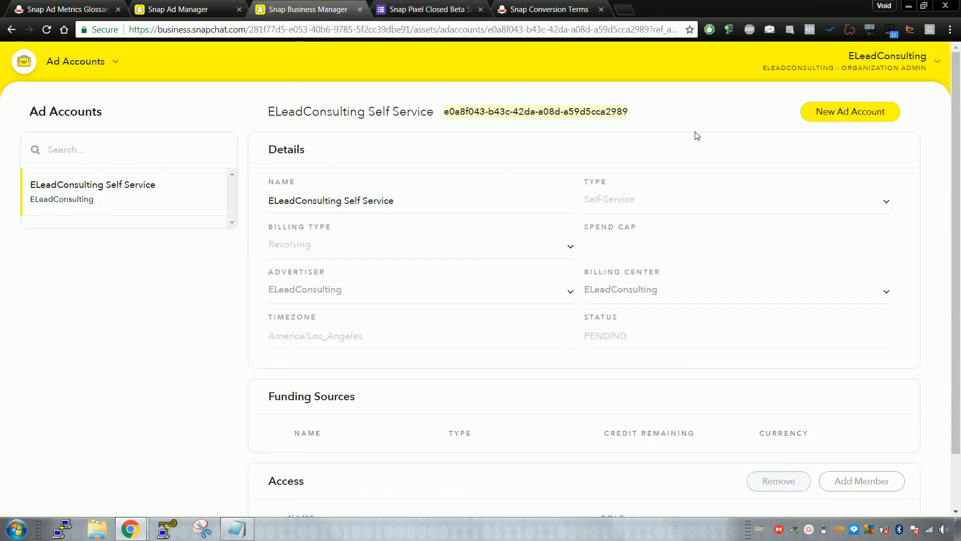
left_click(915, 66)
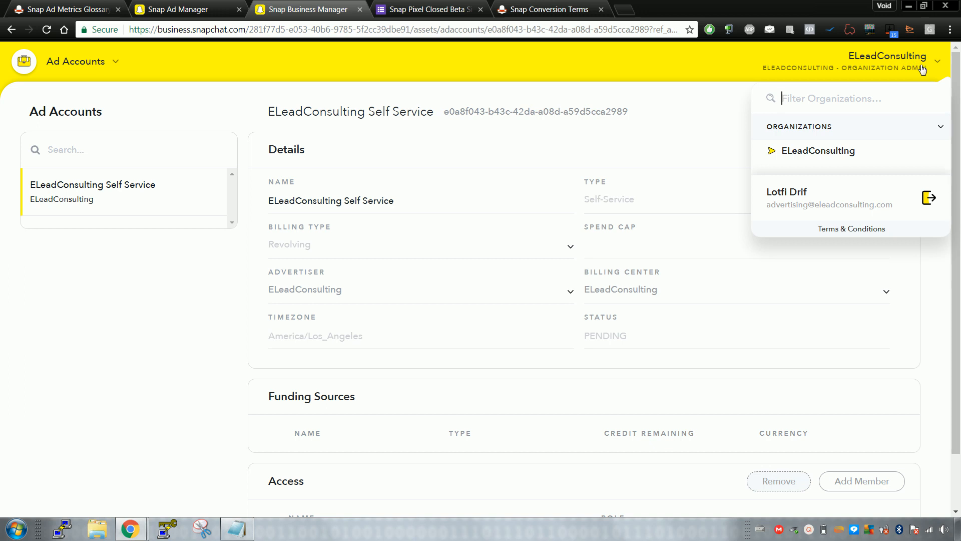
left_click(922, 69)
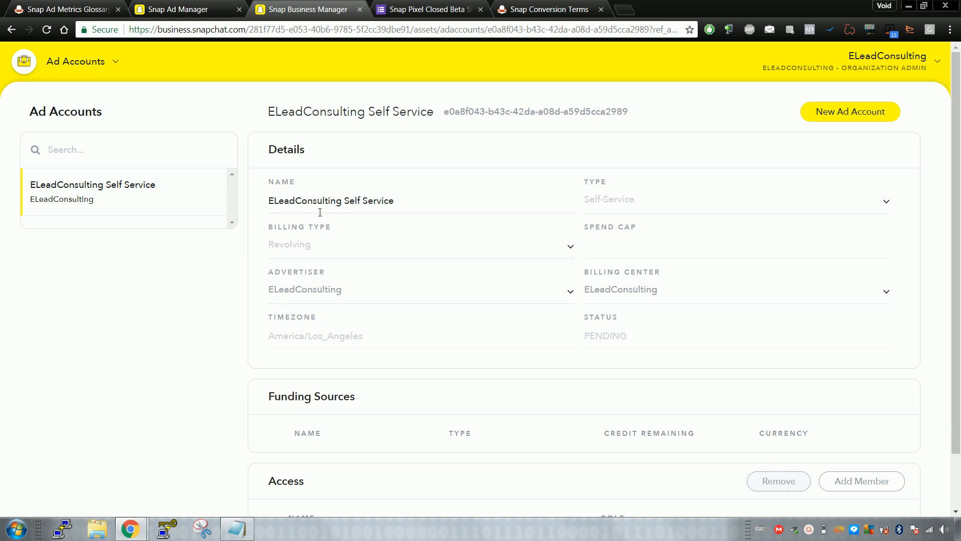
Copy the ad account name from the Business Manager details and return to the form's Ad Account Name question.
triple_click(378, 199)
key("ctrl+c")
key("ctrl+Tab")
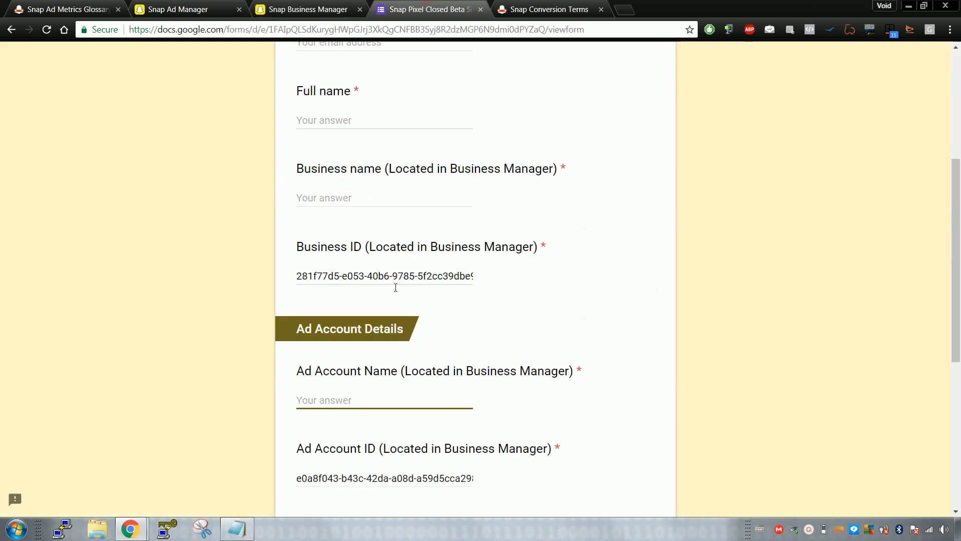
scroll(411, 175, "down", 4)
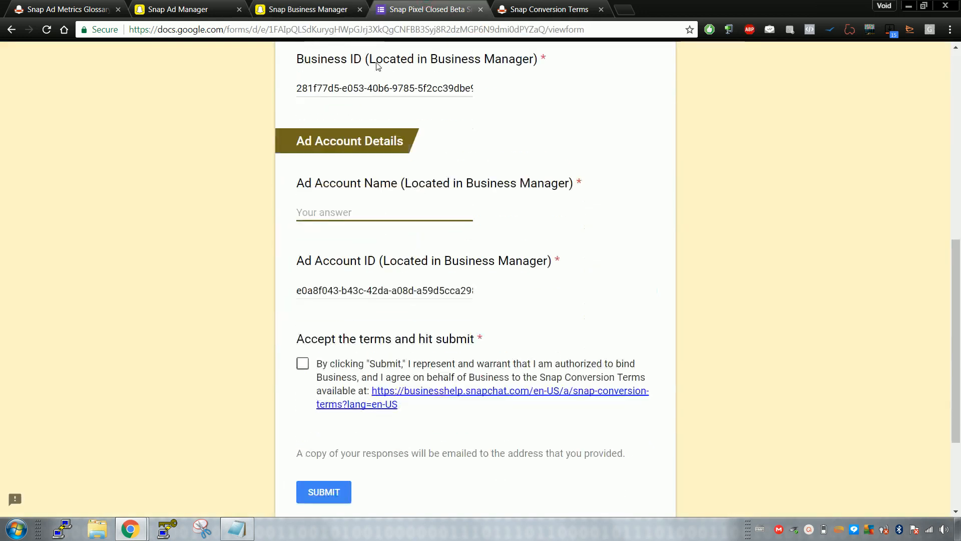
Look up the ad account's name and the organization list again in Business Manager.
left_click(310, 9)
left_click(362, 204)
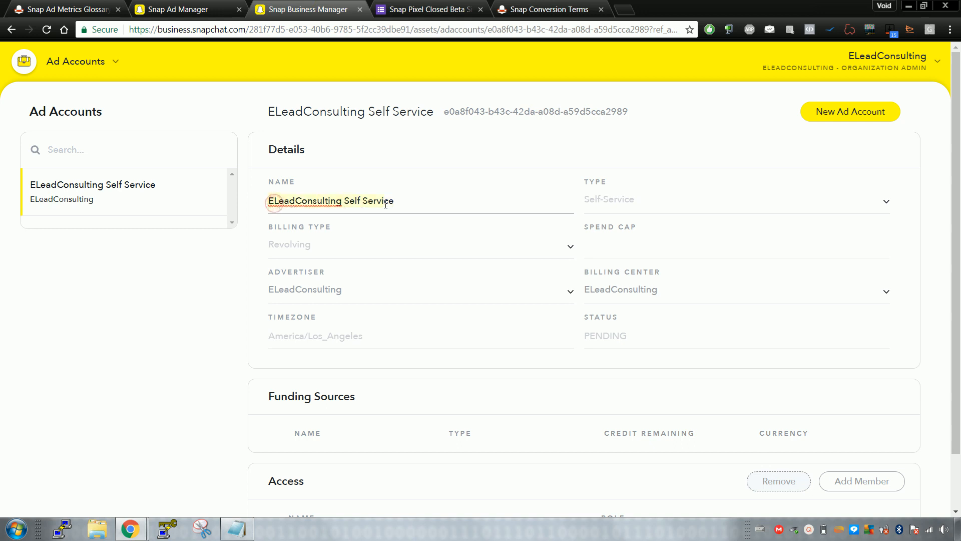
left_click(827, 70)
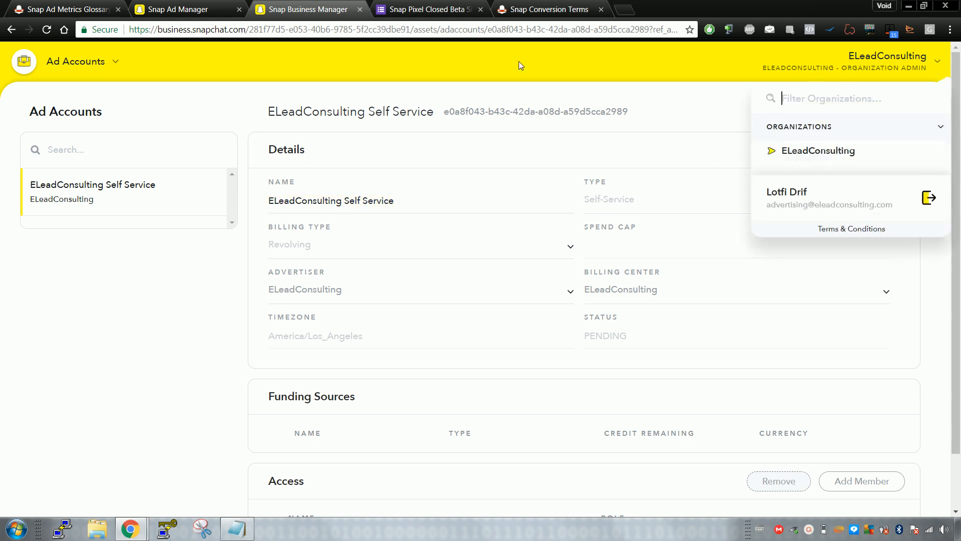
left_click(425, 9)
left_click(308, 9)
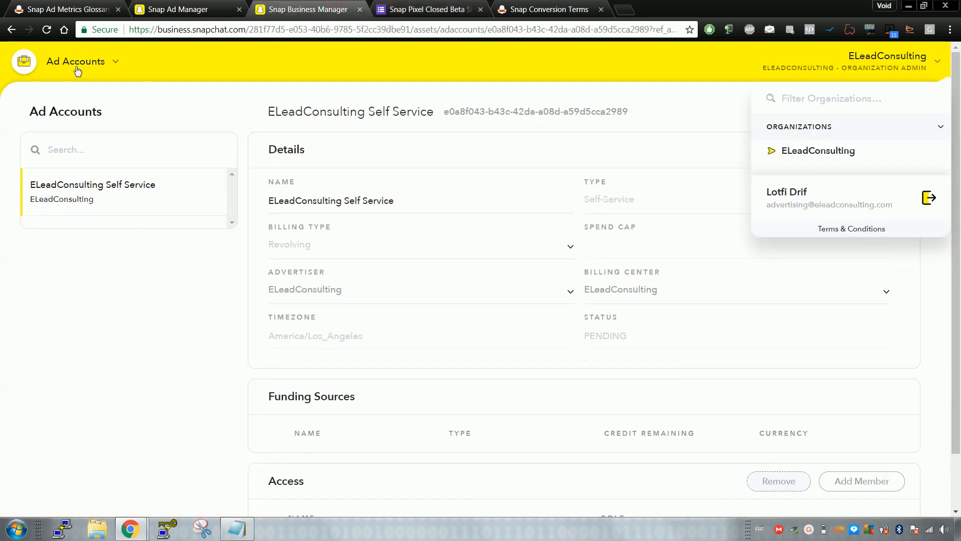
View the Snap Pixel page again and return to the Ad Accounts settings.
left_click(77, 71)
left_click(575, 221)
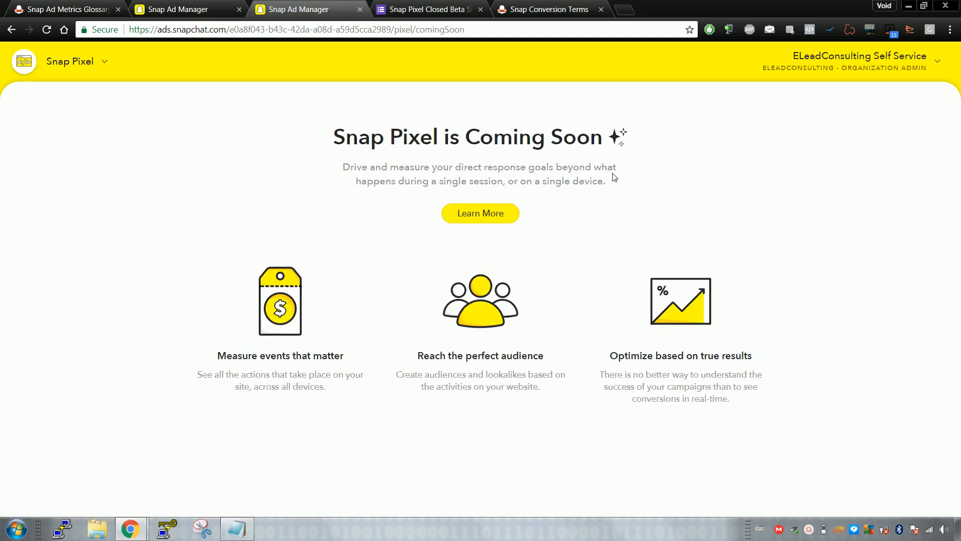
left_click(81, 73)
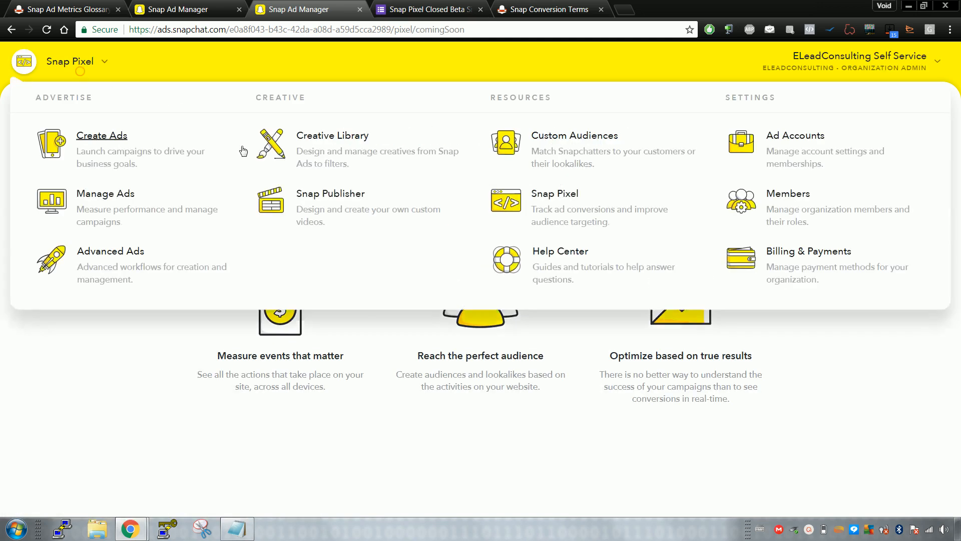
left_click(837, 143)
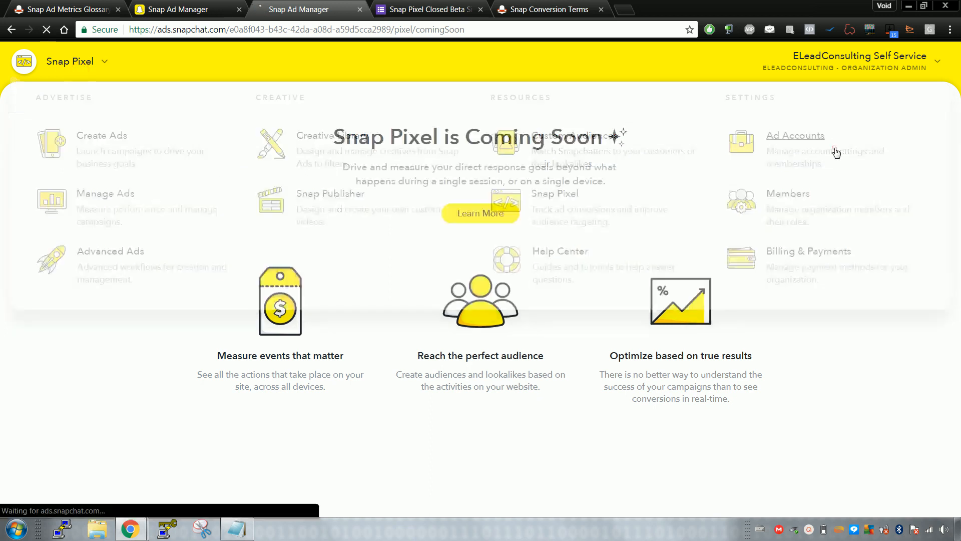
left_click(431, 6)
left_click(350, 15)
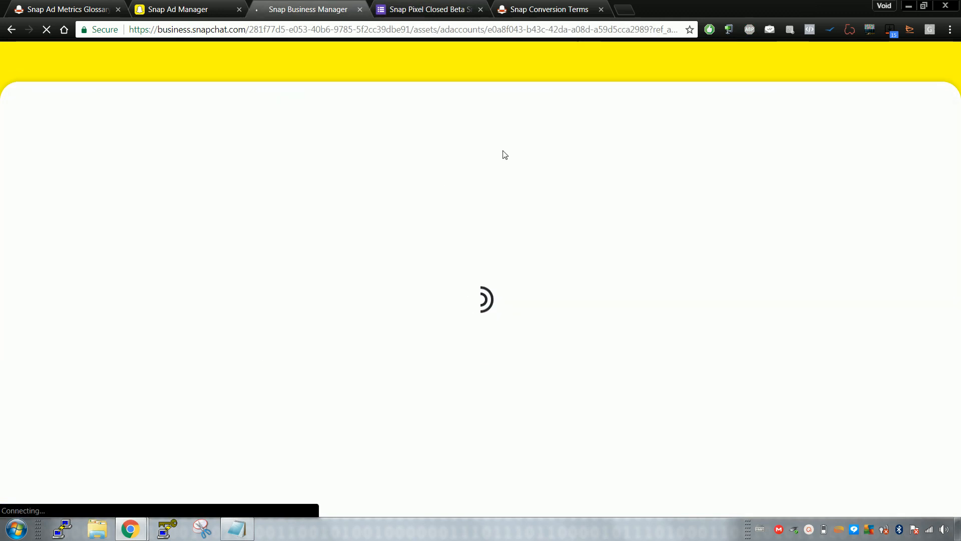
Switch to the ad creation draft, review its Ad Set Details including Snap Pixel, and go back to the Campaign stage.
left_click_drag(189, 9, 295, 9)
scroll(375, 154, "up", 15)
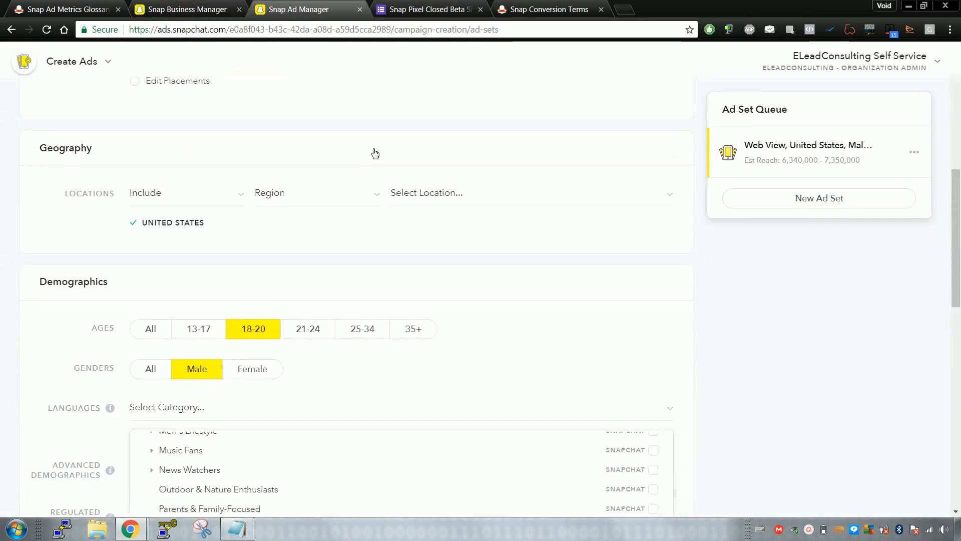
scroll(376, 153, "down", 1)
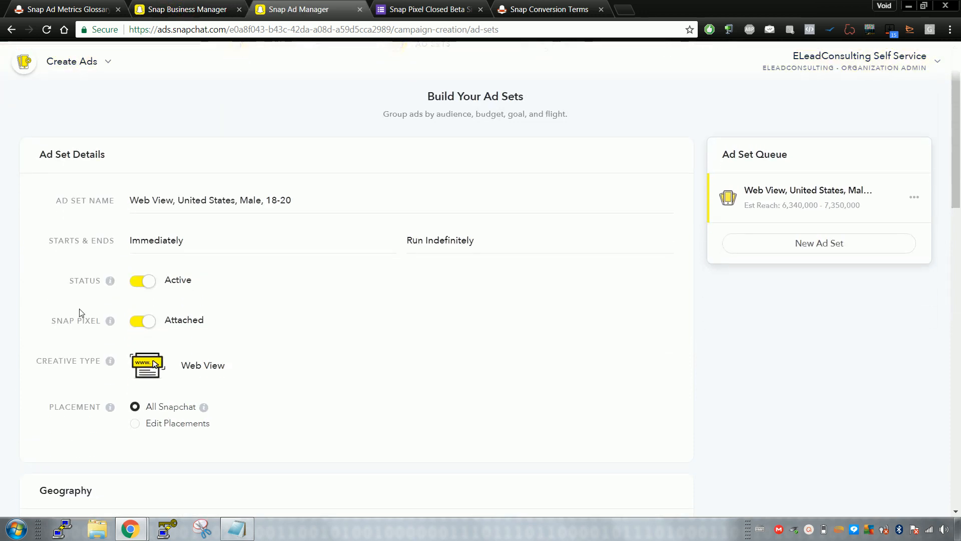
scroll(273, 268, "up", 1)
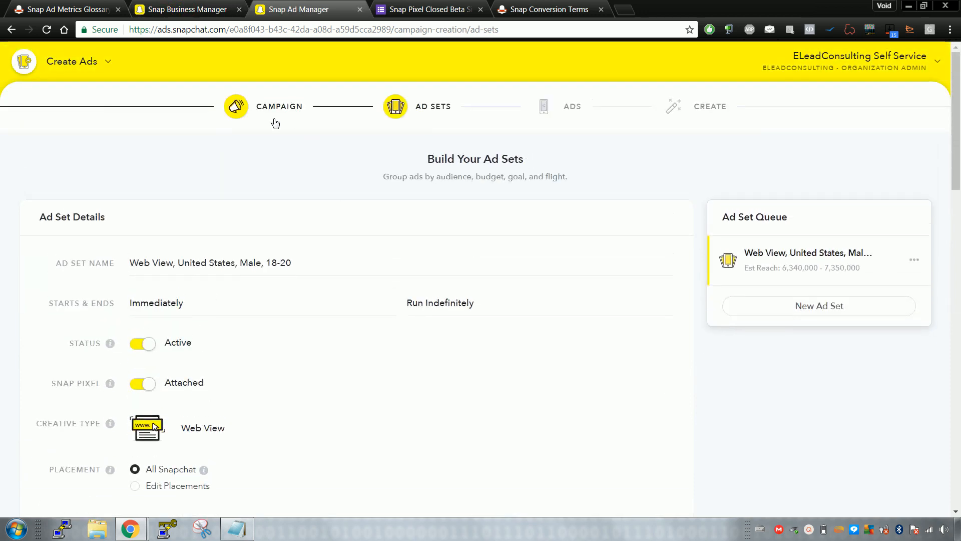
left_click(255, 117)
Review the campaign's objective and setup values alongside the required fields of the Snap Pixel sign-up form.
left_click(426, 9)
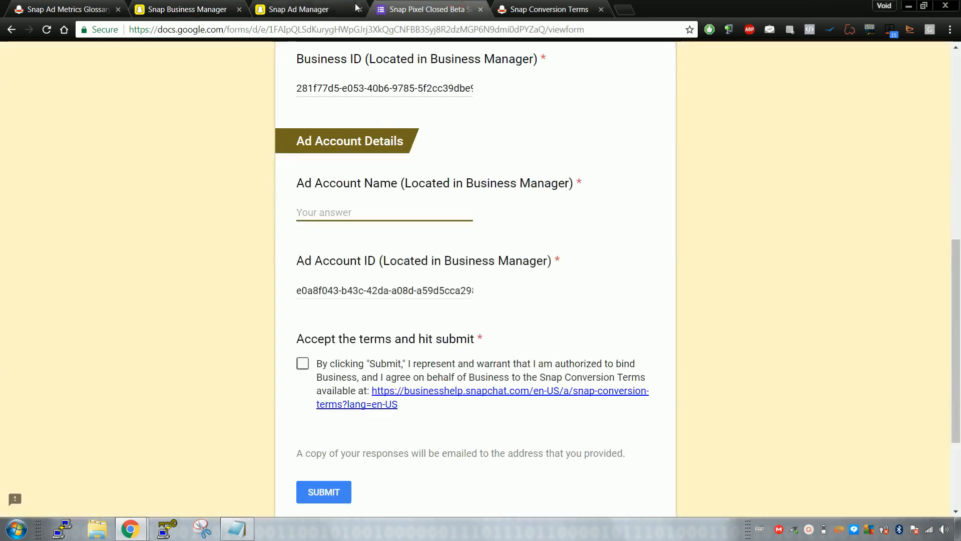
left_click(349, 9)
left_click(542, 193)
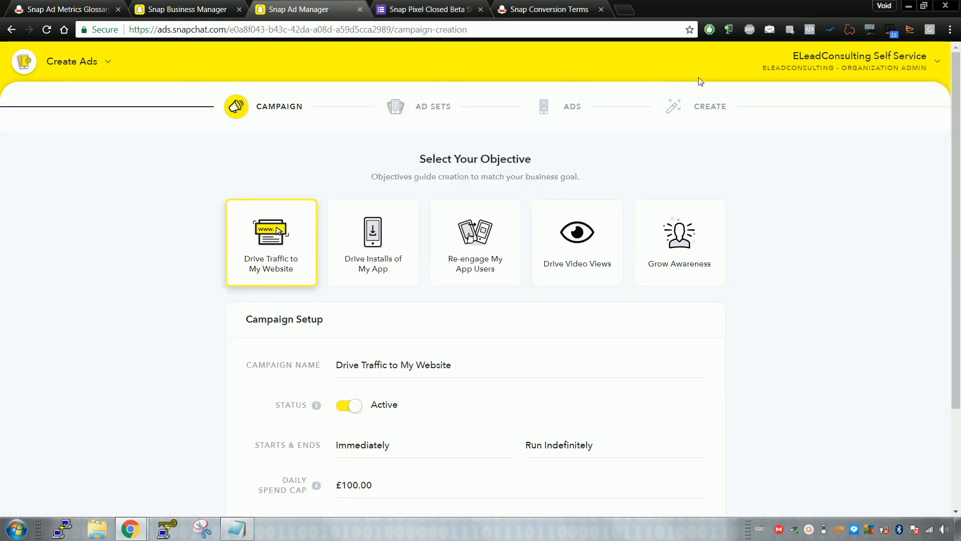
left_click(426, 9)
left_click(306, 9)
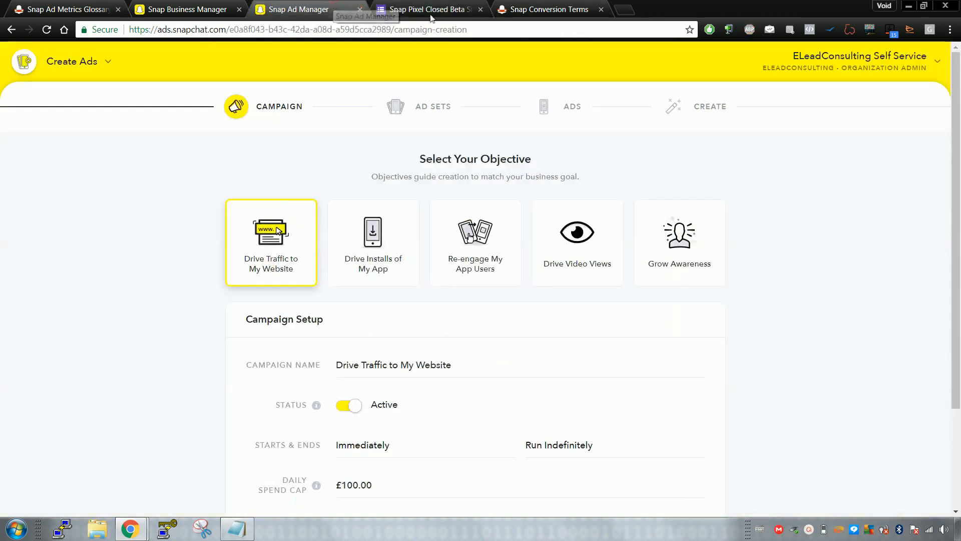
scroll(275, 134, "down", 3)
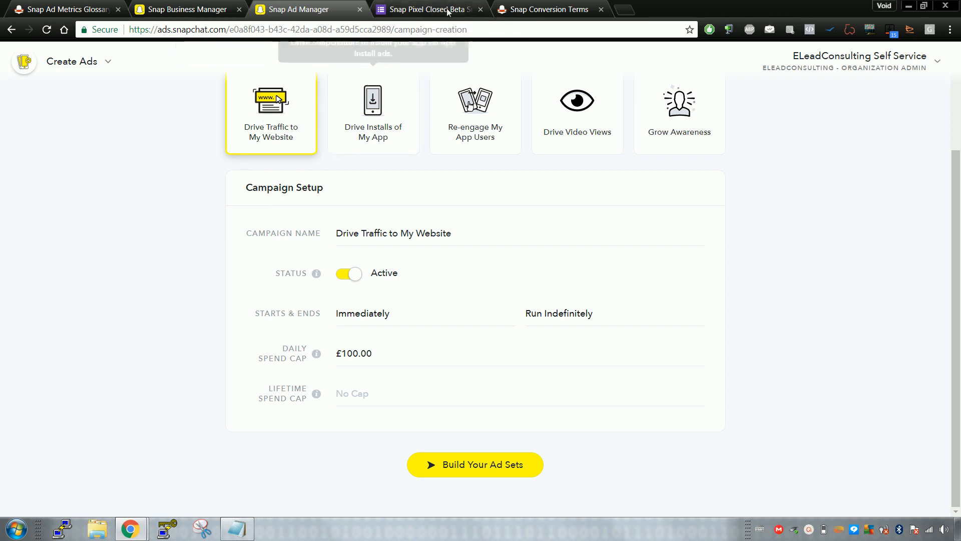
left_click(426, 9)
scroll(511, 112, "up", 7)
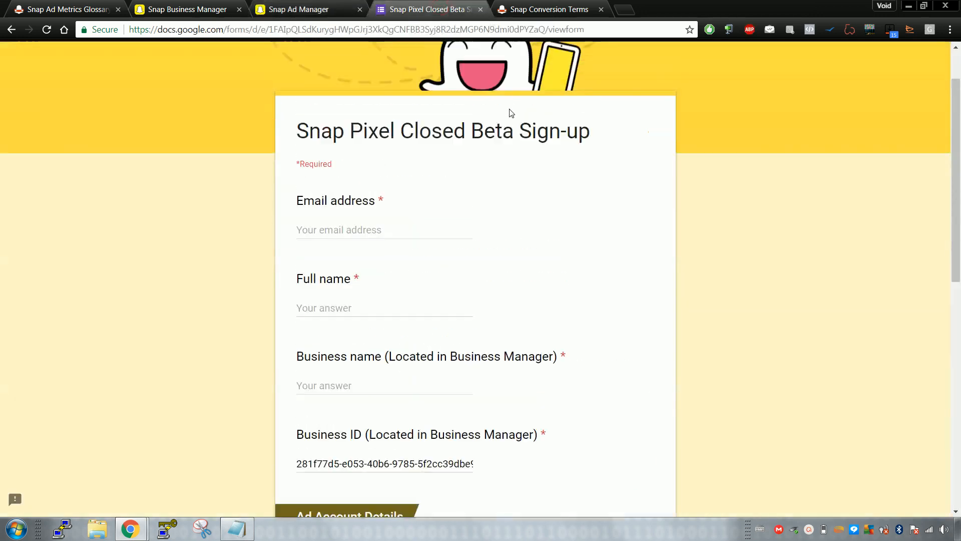
Return to the ad creation draft, proceed to its ad sets stage, and set the bid to £0.50 per Swipe Up.
left_click(302, 19)
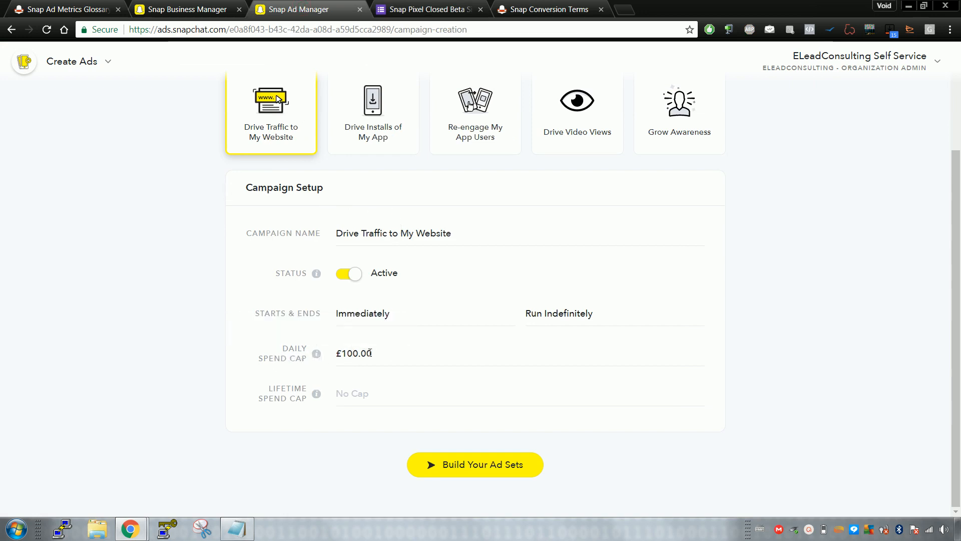
left_click(463, 468)
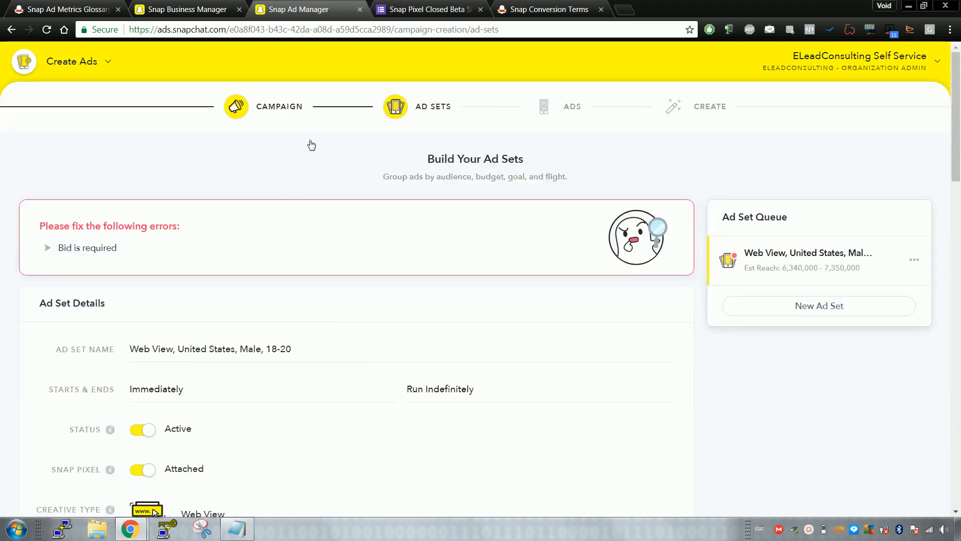
scroll(274, 198, "down", 3)
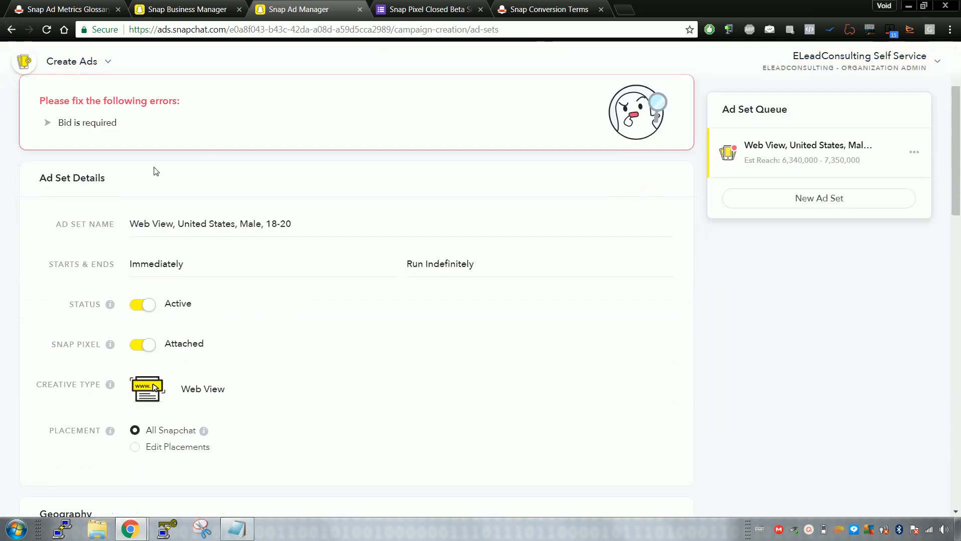
scroll(153, 170, "down", 8)
scroll(155, 172, "down", 10)
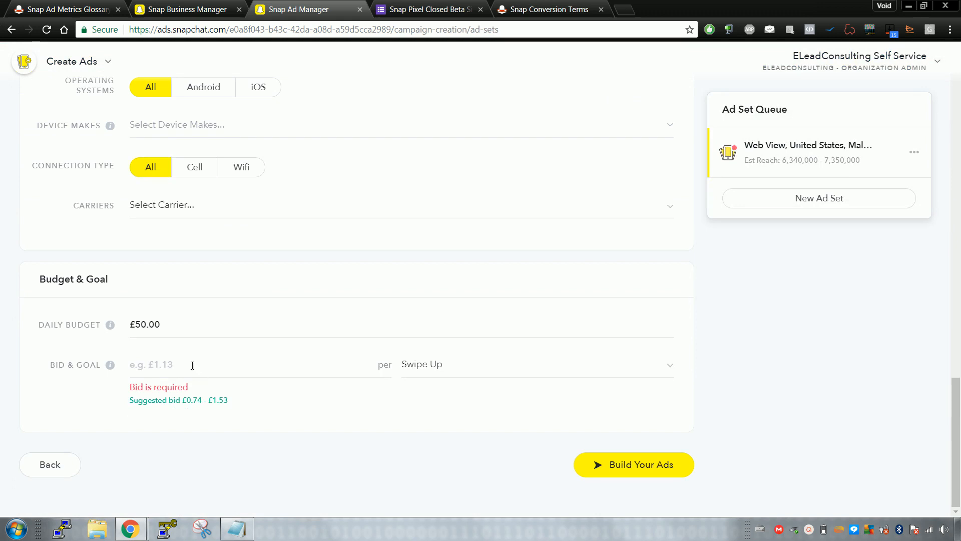
left_click(192, 367)
type("0.50")
left_click(49, 219)
Try the Only User Stories and Only Publisher Stories, Our Stories & Shows placements, and restore All Snapchat.
scroll(48, 215, "up", 20)
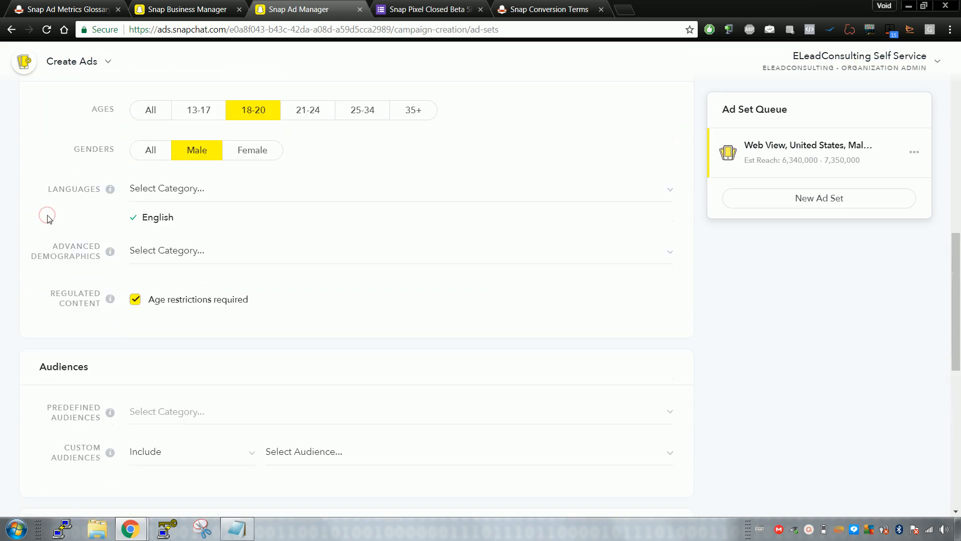
scroll(125, 210, "down", 5)
scroll(146, 198, "up", 5)
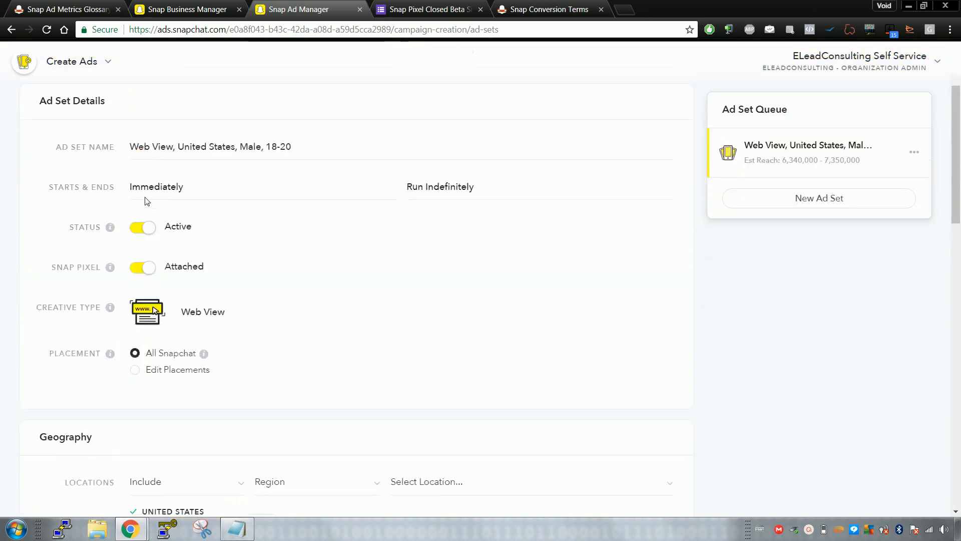
scroll(218, 243, "down", 5)
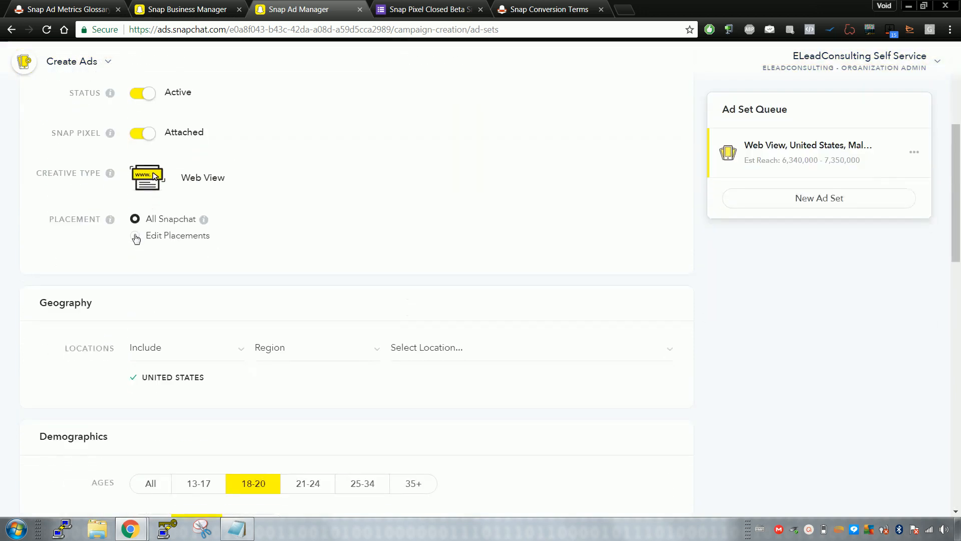
left_click(134, 236)
scroll(273, 238, "down", 1)
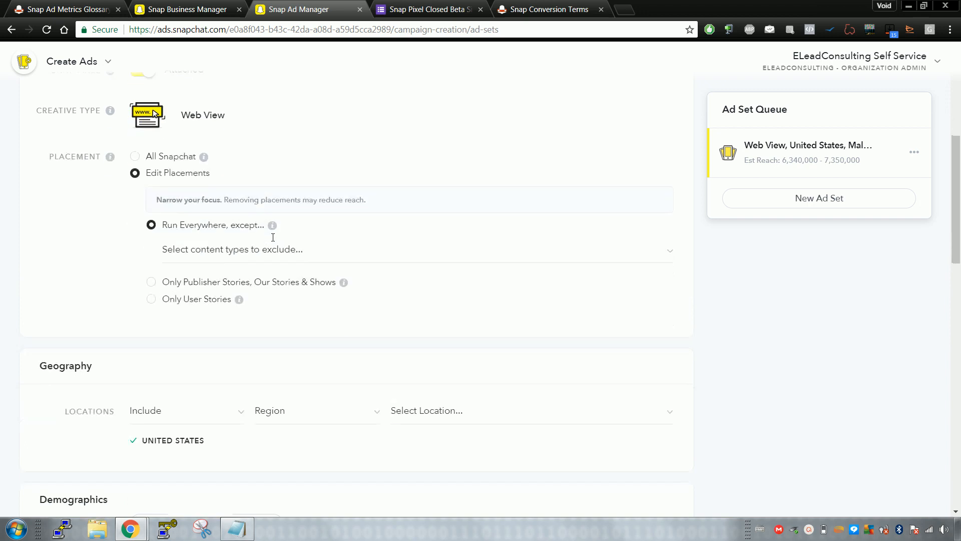
left_click(166, 301)
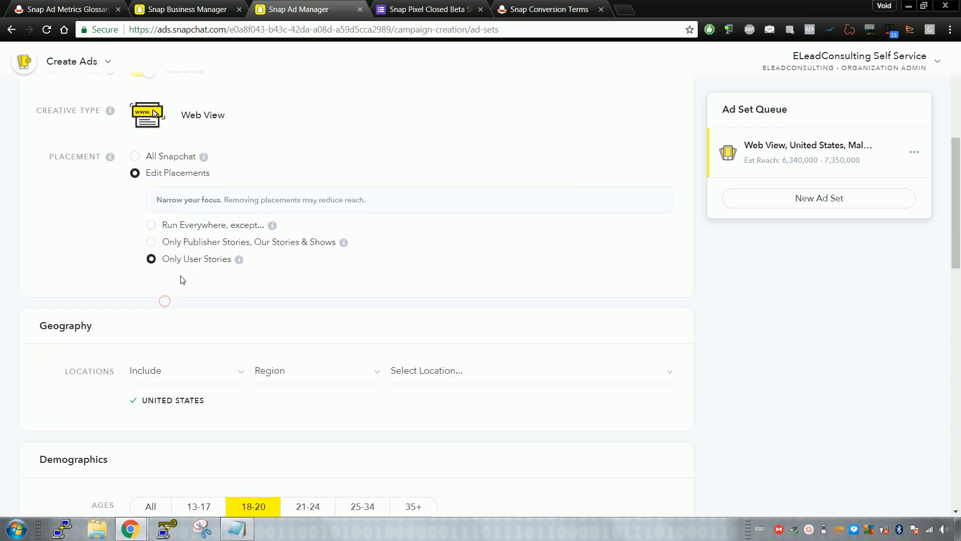
left_click(180, 241)
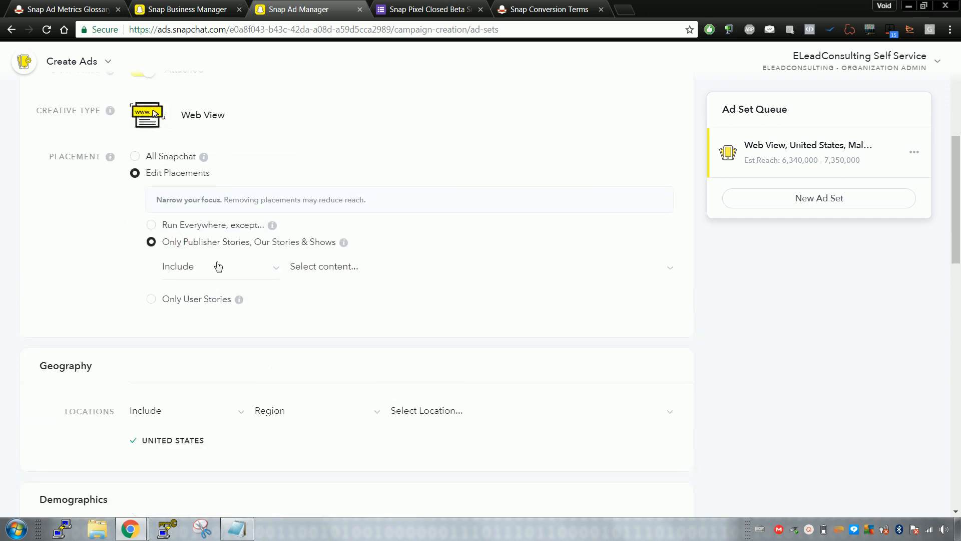
left_click(198, 302)
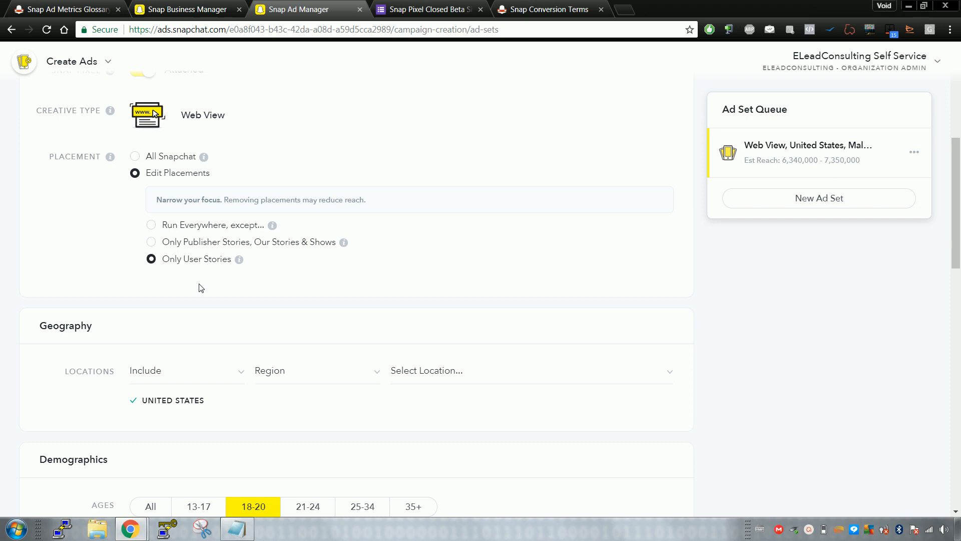
left_click(199, 243)
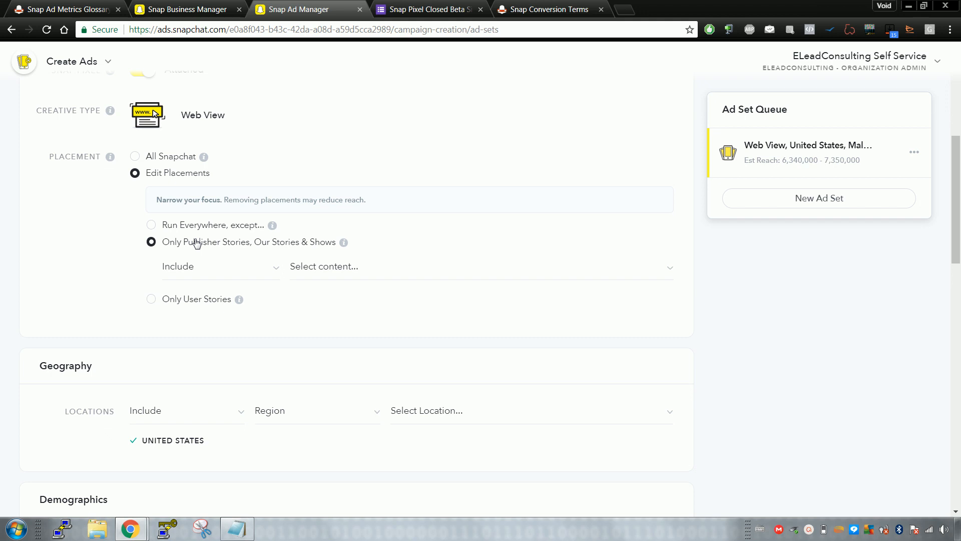
left_click(152, 160)
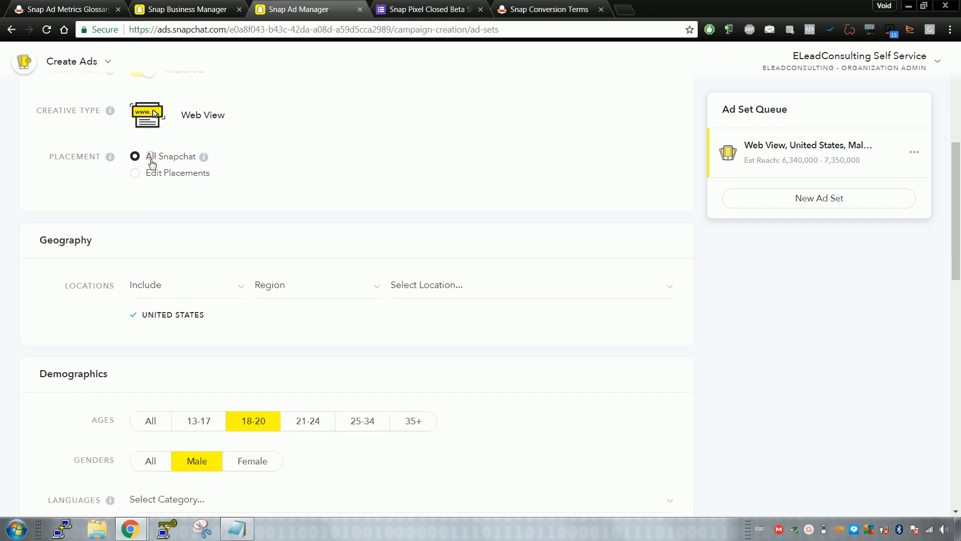
Try limiting the ad set's placement to Only Publisher Stories, Our Stories & Shows.
scroll(166, 310, "up", 4)
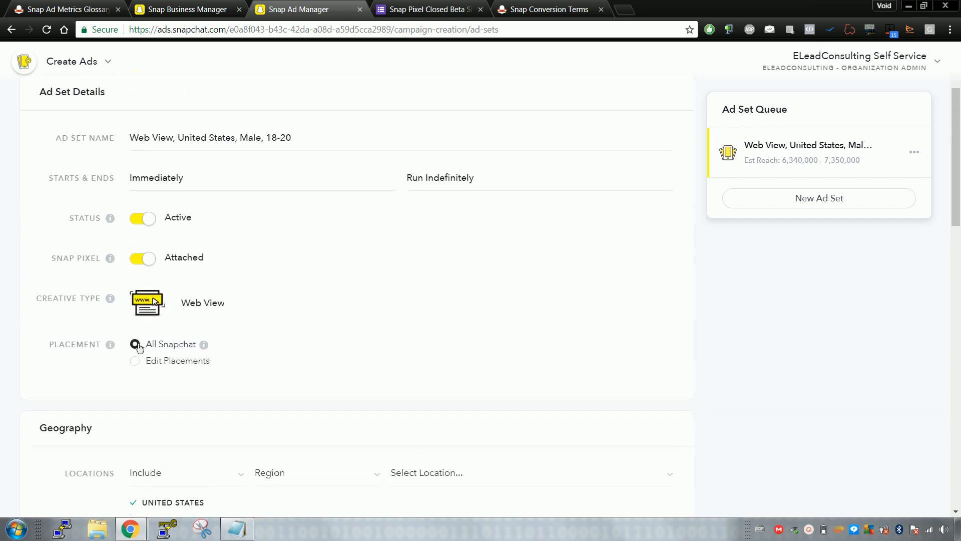
scroll(157, 334, "down", 5)
left_click(156, 112)
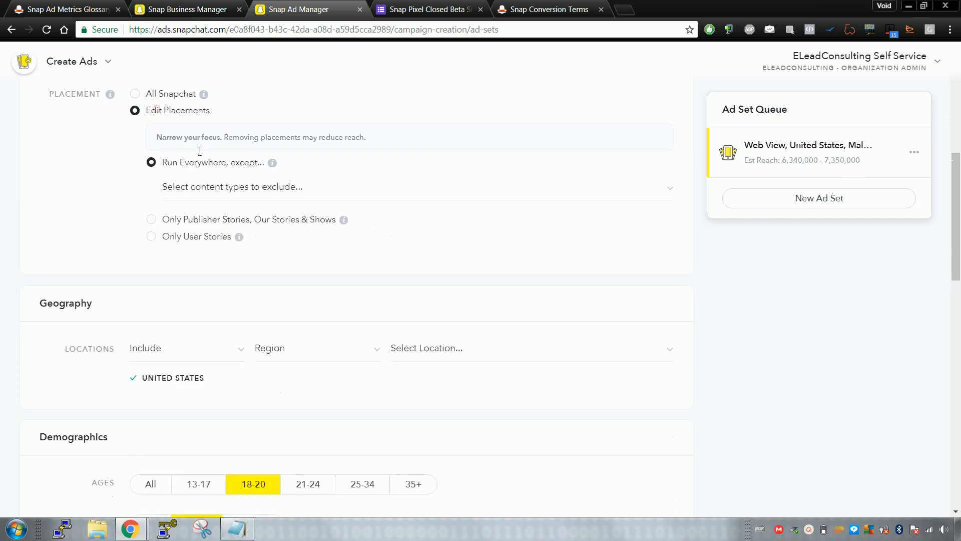
left_click(206, 218)
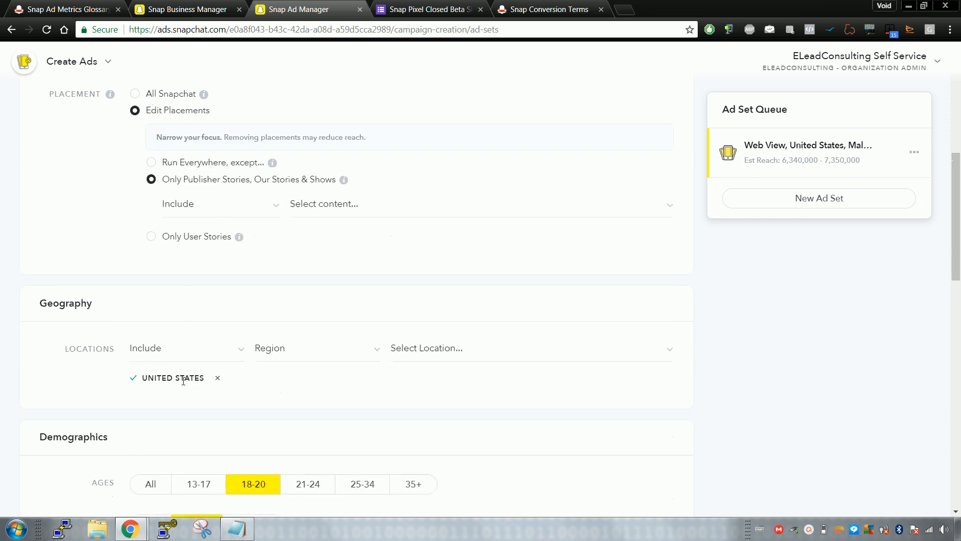
View the predefined audience categories and return to the placement settings.
scroll(206, 351, "down", 6)
scroll(160, 302, "down", 6)
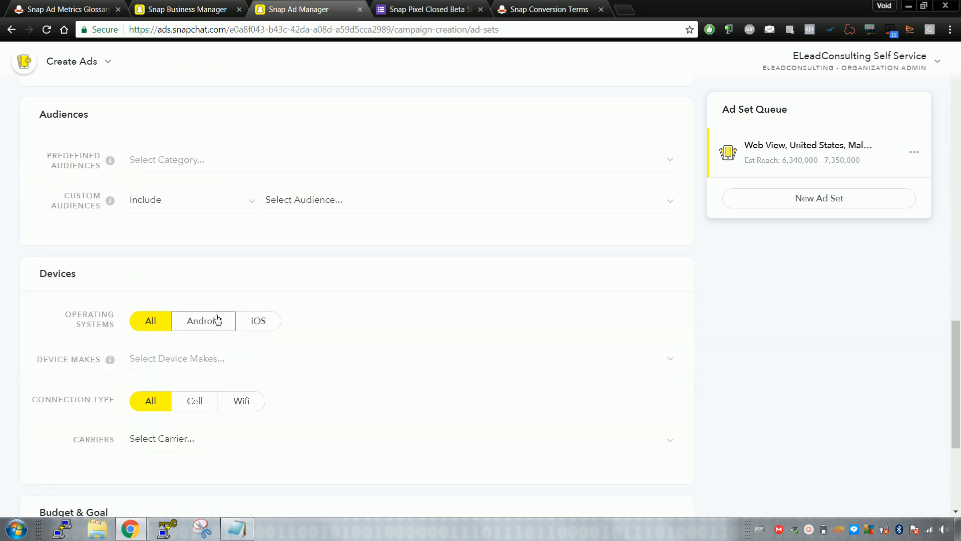
left_click(162, 160)
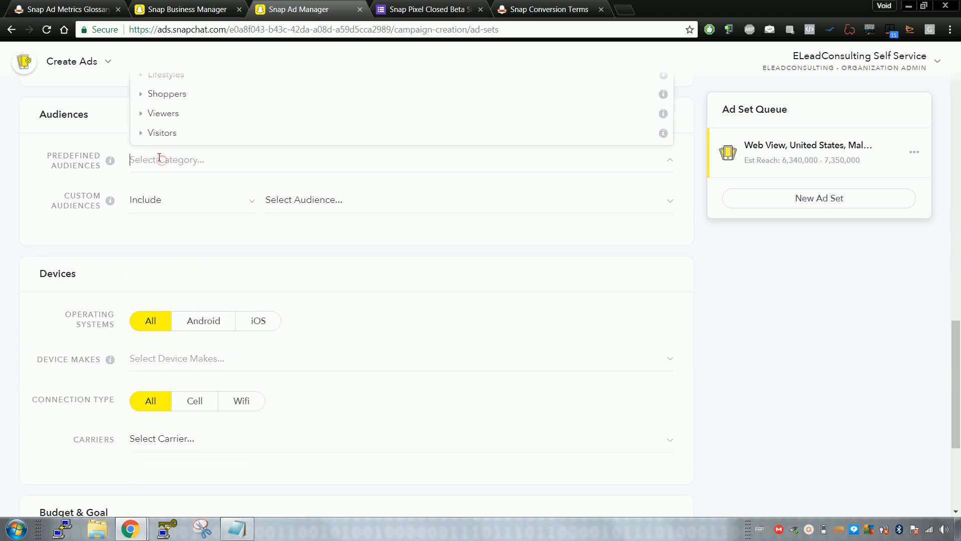
left_click(31, 189)
scroll(60, 229, "up", 6)
scroll(59, 229, "up", 7)
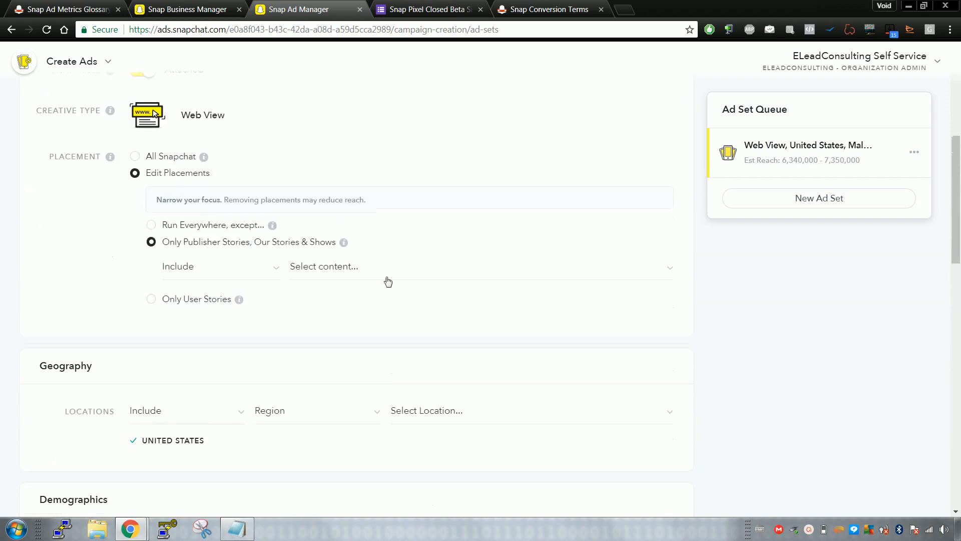
View the content categories offered for publisher placements and set the placement back to All Snapchat.
left_click(369, 272)
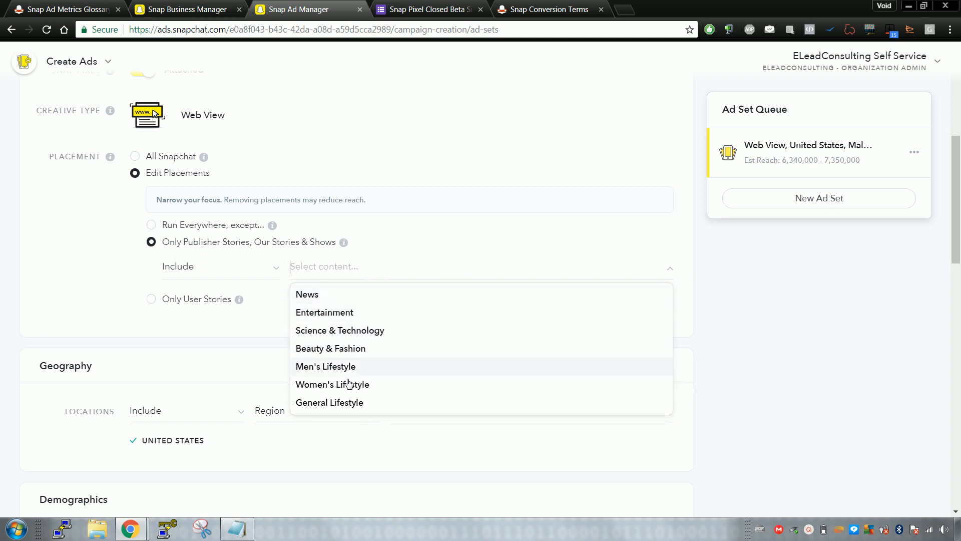
left_click(136, 156)
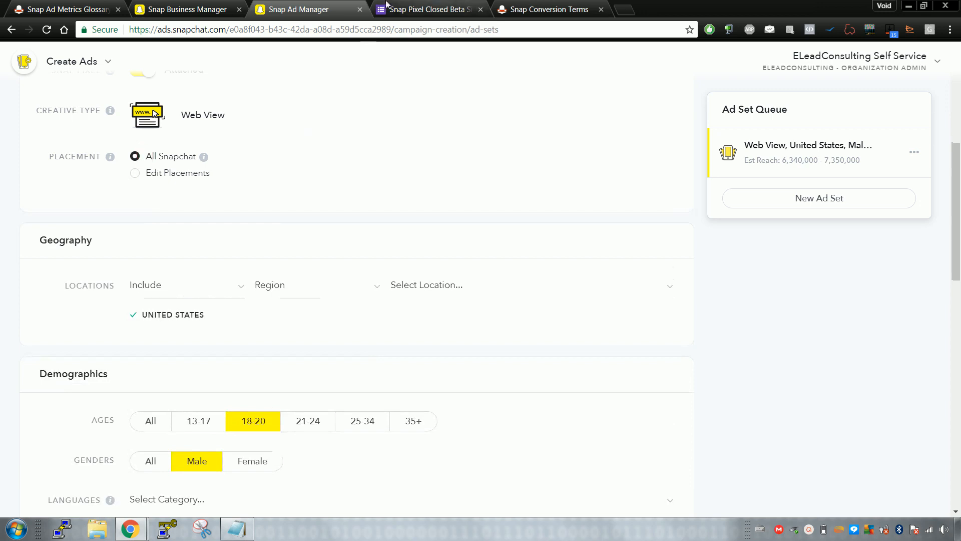
left_click(425, 9)
left_click(320, 5)
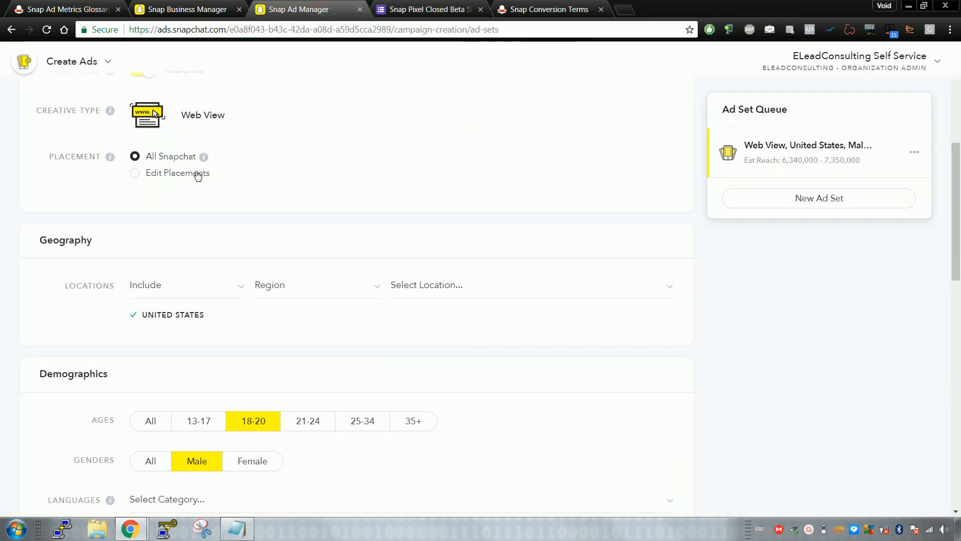
Read the explanation of the All Snapchat placement option.
mouse_move(205, 160)
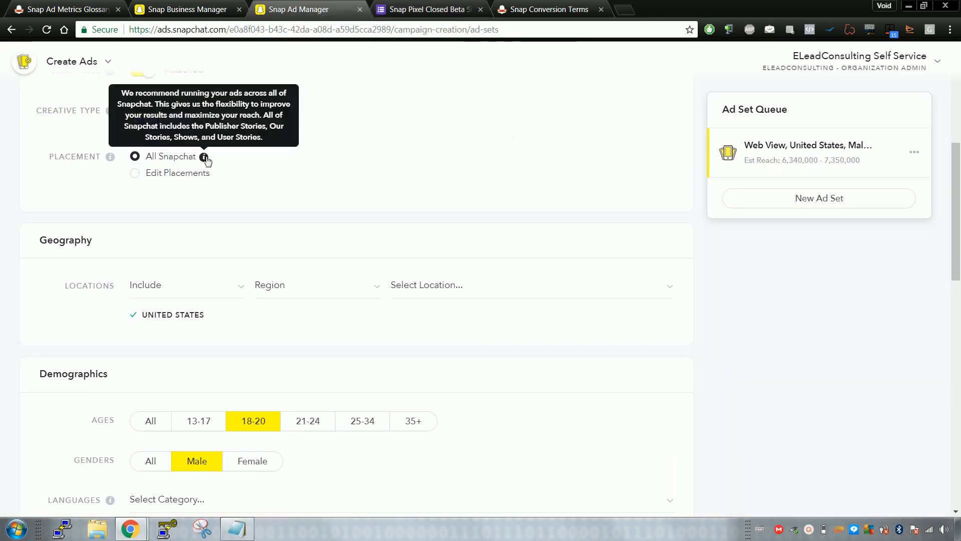
scroll(149, 127, "up", 4)
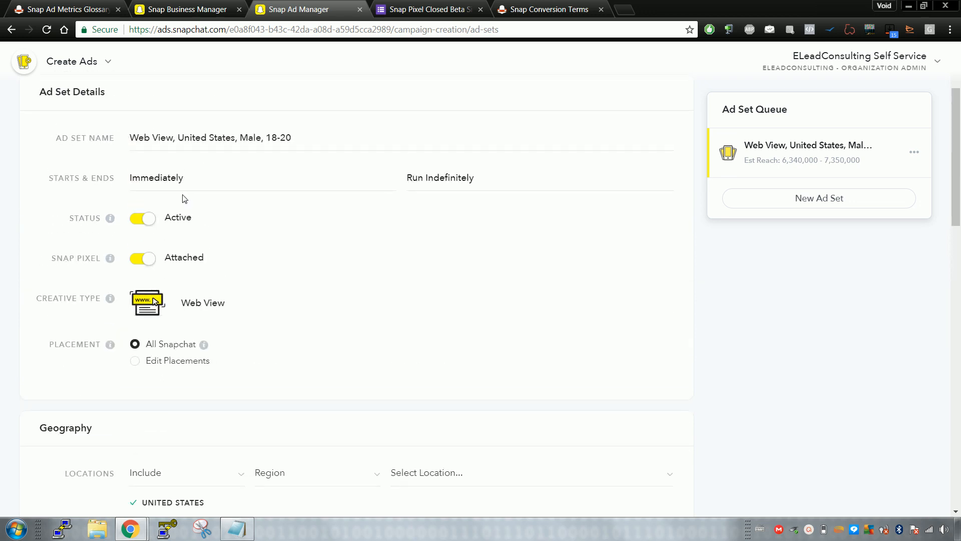
left_click_drag(293, 4, 451, 24)
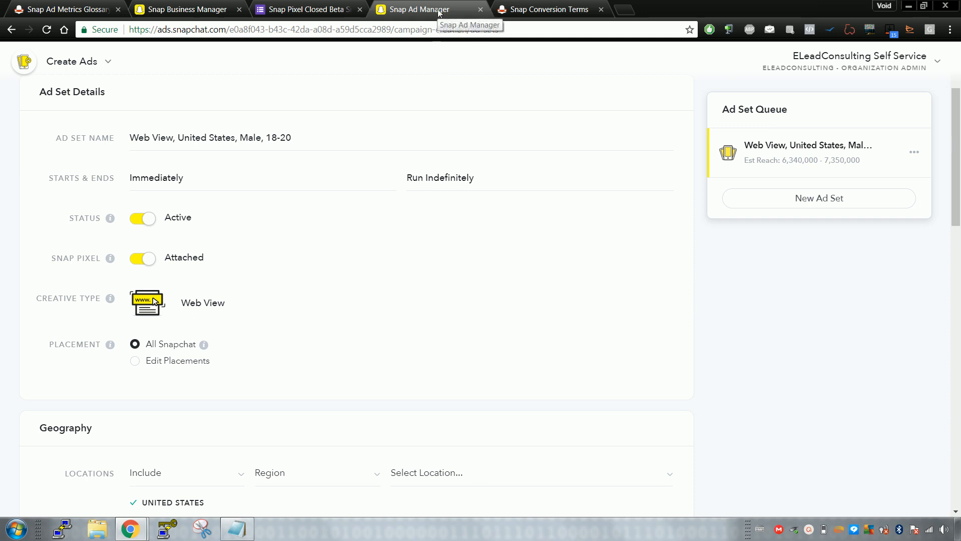
left_click_drag(439, 12, 321, 10)
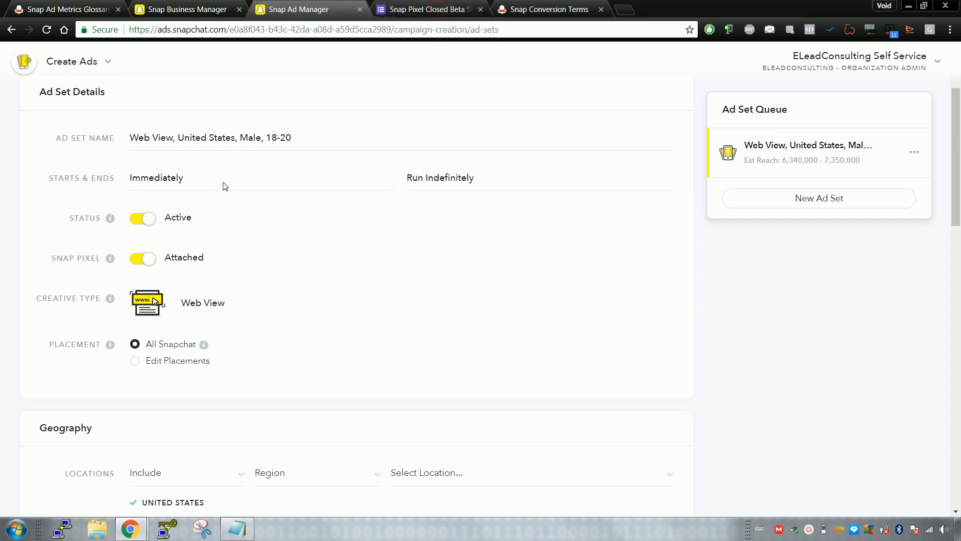
Review the ad set's Geography and Demographics targeting, including the available Advanced Demographics categories.
scroll(223, 184, "down", 1)
scroll(242, 168, "down", 5)
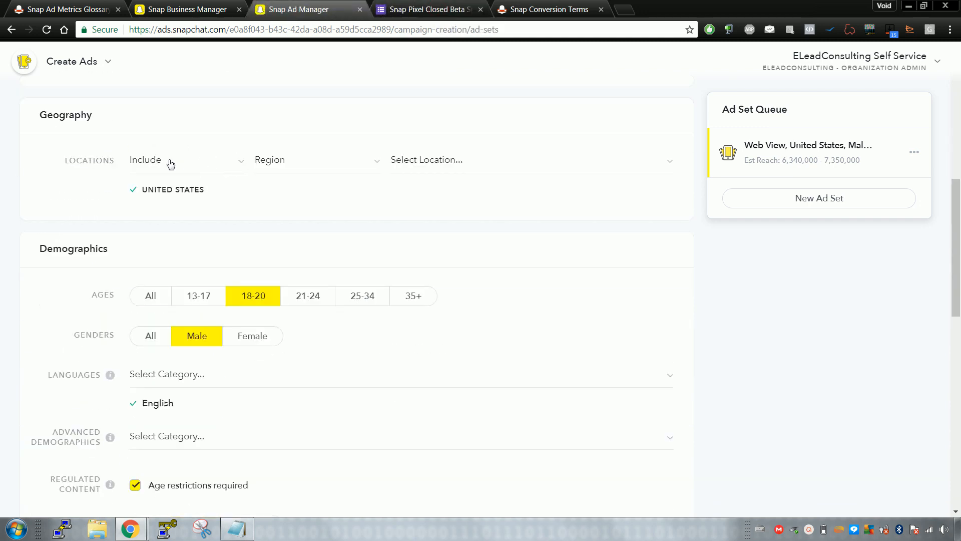
scroll(170, 163, "down", 3)
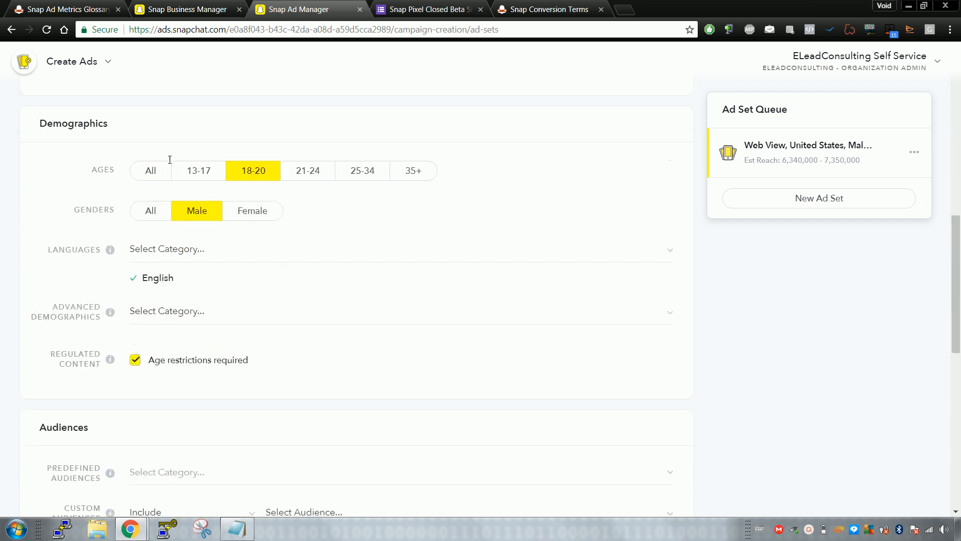
scroll(169, 159, "down", 4)
scroll(168, 127, "up", 4)
scroll(205, 233, "down", 1)
left_click(218, 261)
left_click(226, 233)
left_click(226, 250)
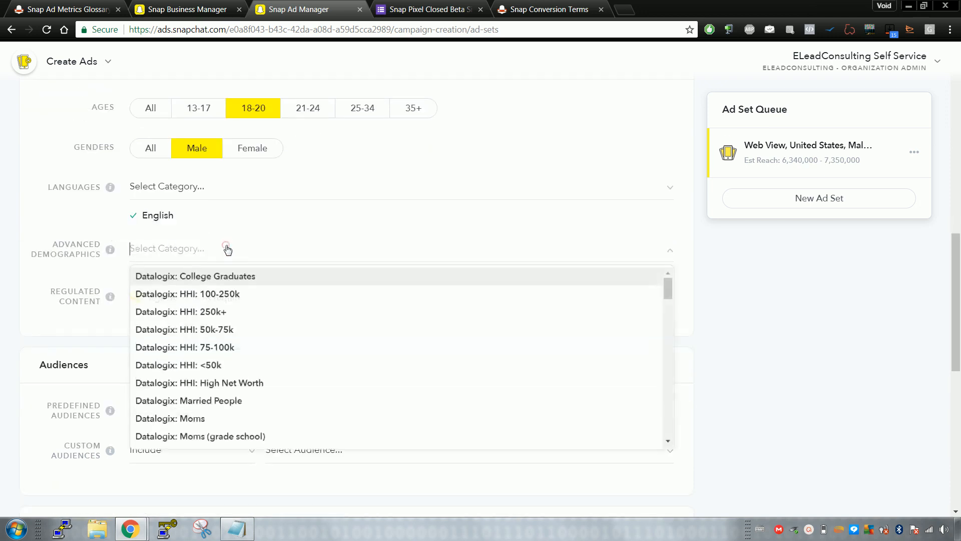
left_click(53, 203)
Browse the predefined audiences, expanding the Viewers category to examine its movie and TV viewer segments.
scroll(146, 193, "down", 3)
scroll(199, 143, "down", 2)
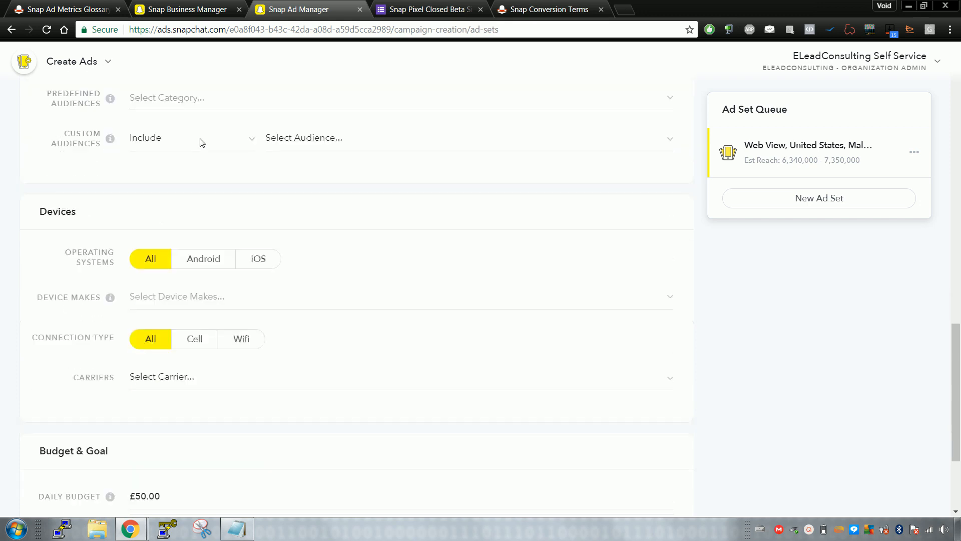
left_click(169, 92)
scroll(86, 180, "up", 3)
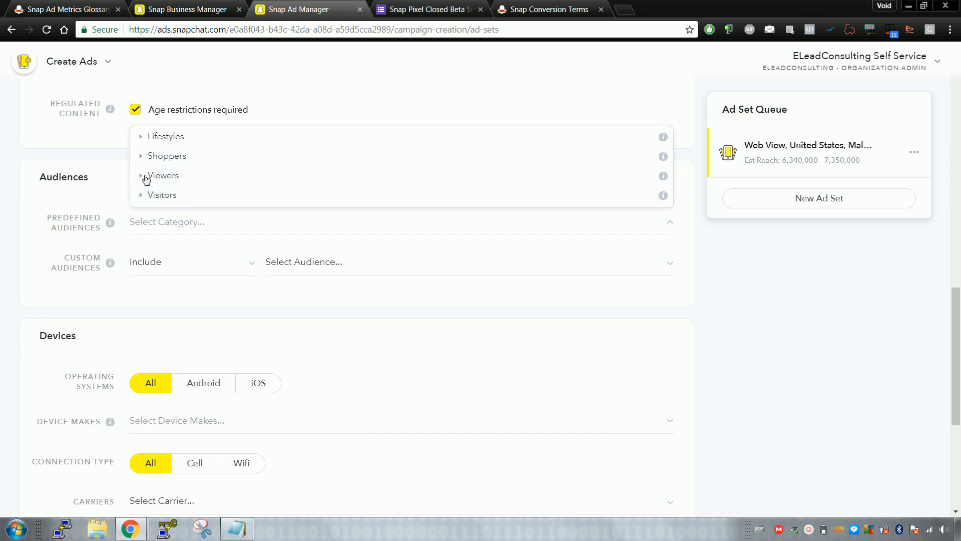
left_click(147, 176)
scroll(258, 116, "down", 2)
scroll(257, 116, "down", 15)
scroll(258, 117, "down", 10)
scroll(273, 201, "up", 1)
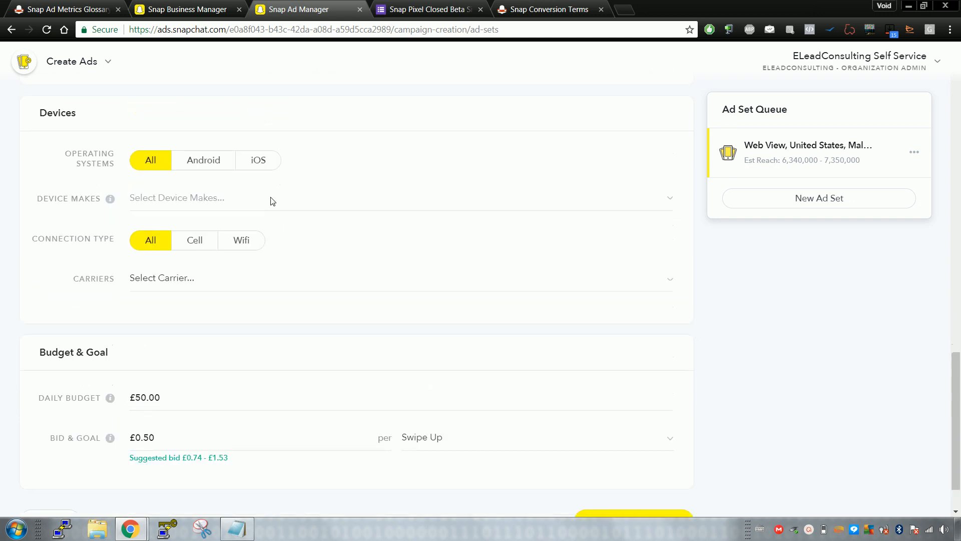
scroll(273, 201, "up", 5)
scroll(209, 185, "up", 10)
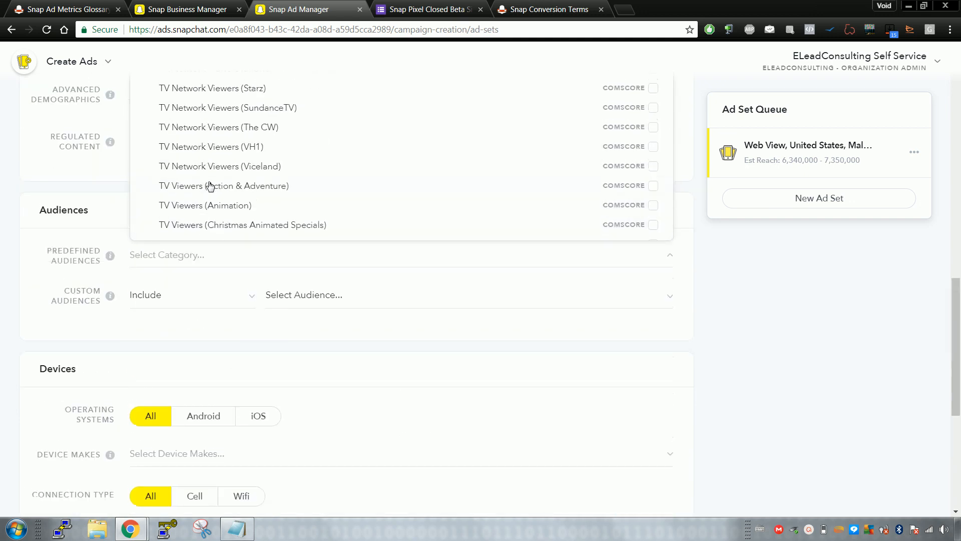
scroll(210, 185, "up", 15)
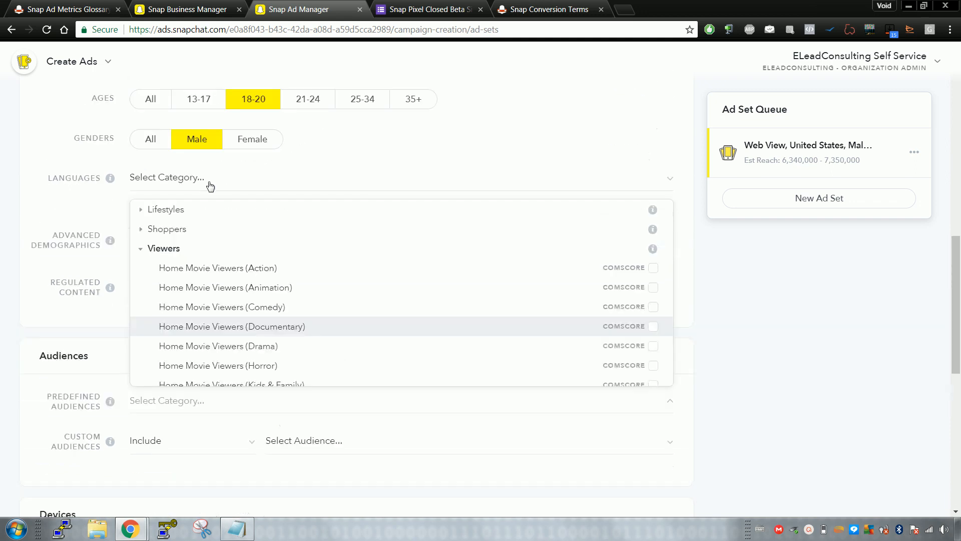
scroll(210, 185, "up", 2)
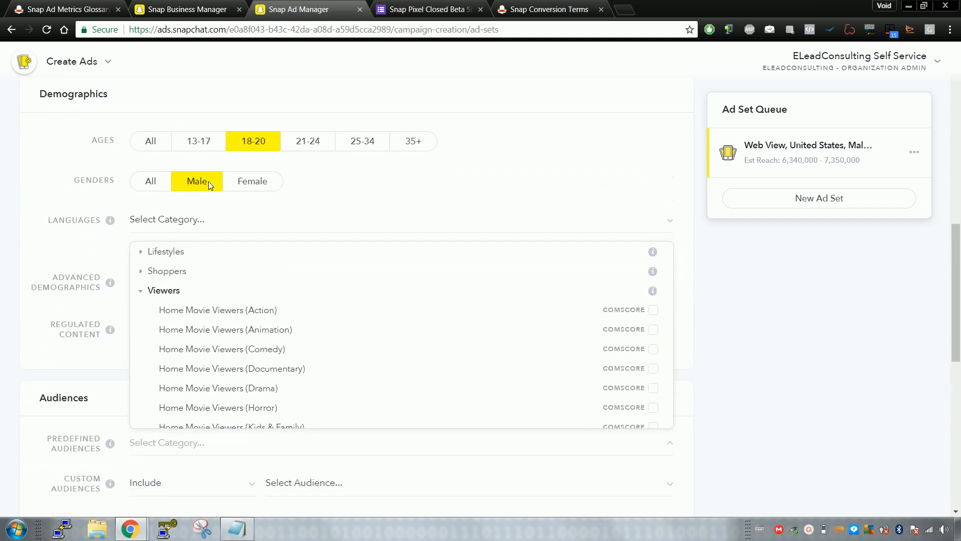
Browse the Shoppers category of the predefined audiences, expanding Apparel Shoppers to examine its subsegments.
left_click(142, 291)
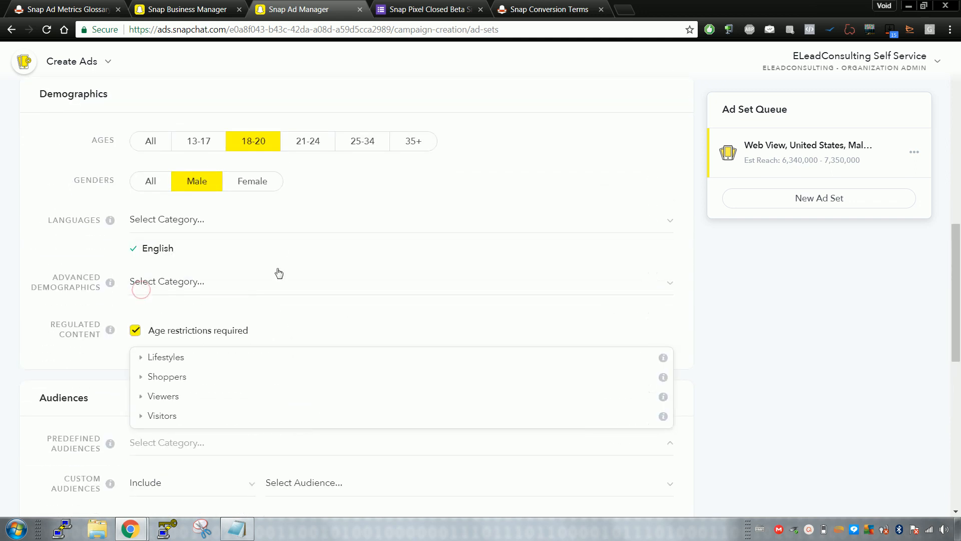
scroll(280, 265, "down", 3)
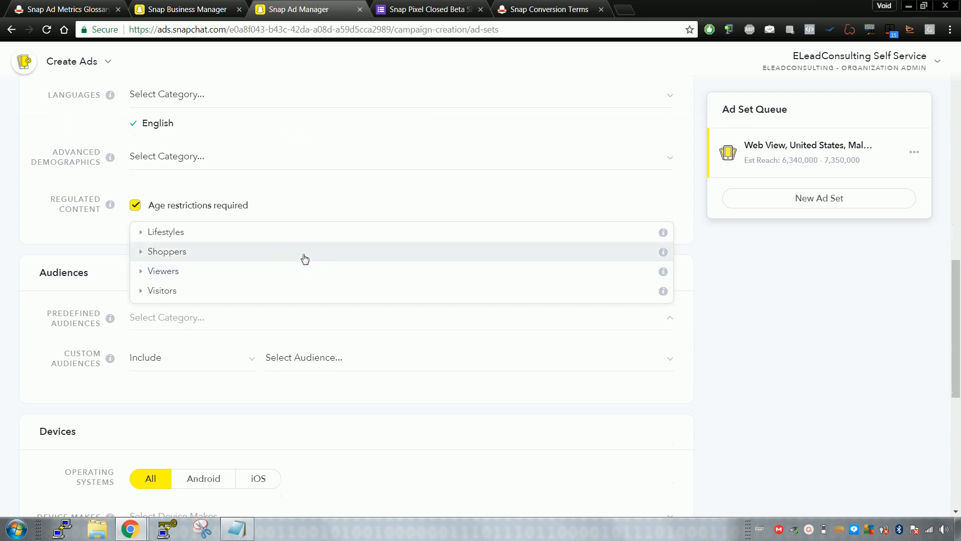
left_click(192, 253)
scroll(330, 178, "down", 5)
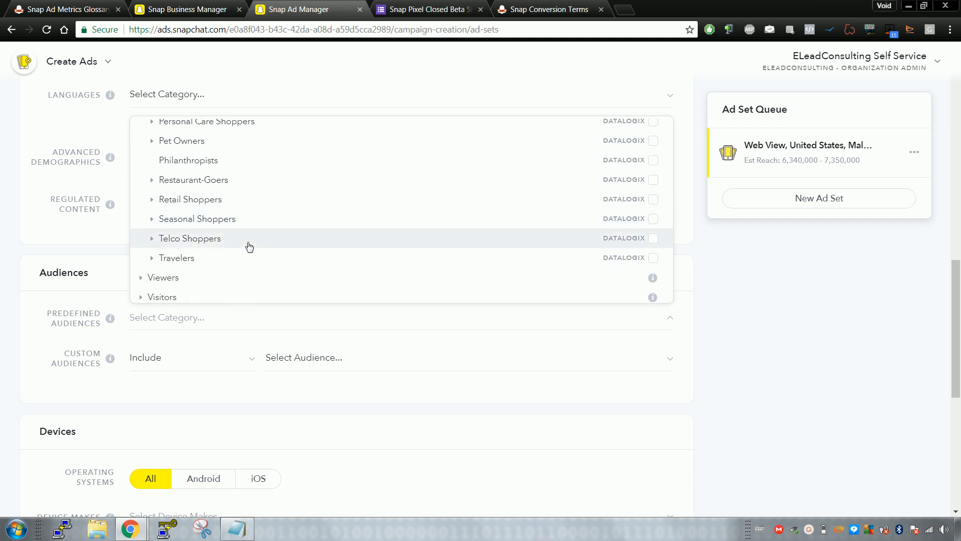
scroll(251, 246, "up", 1)
scroll(250, 246, "up", 2)
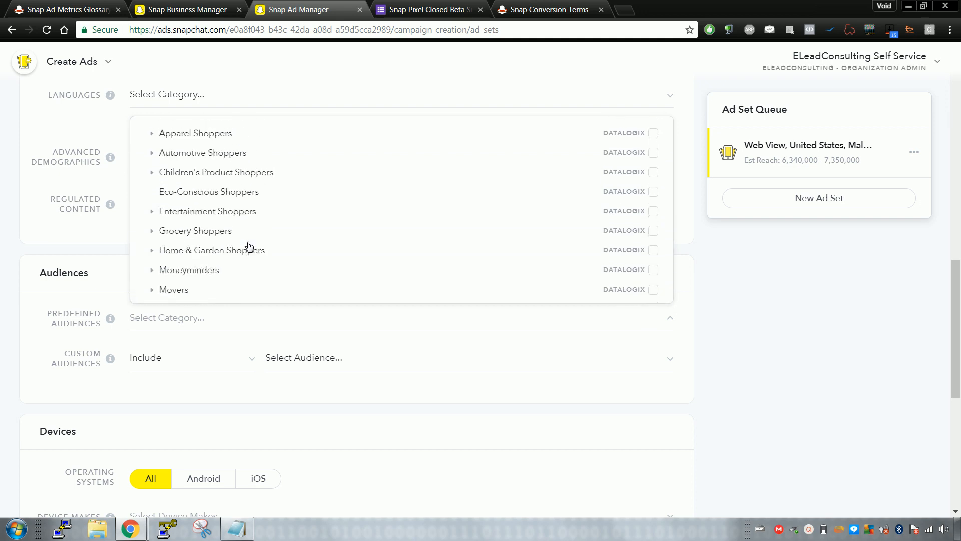
scroll(249, 209, "up", 1)
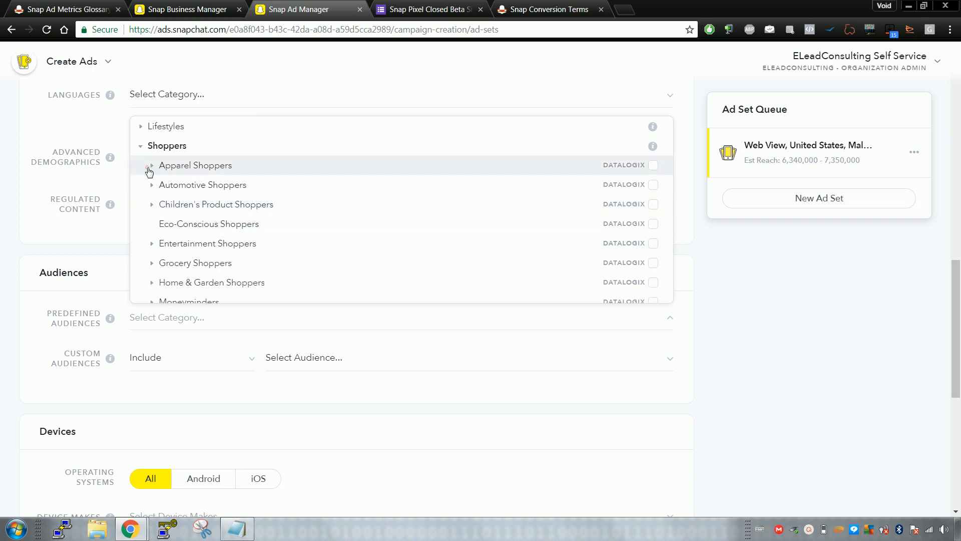
left_click(152, 166)
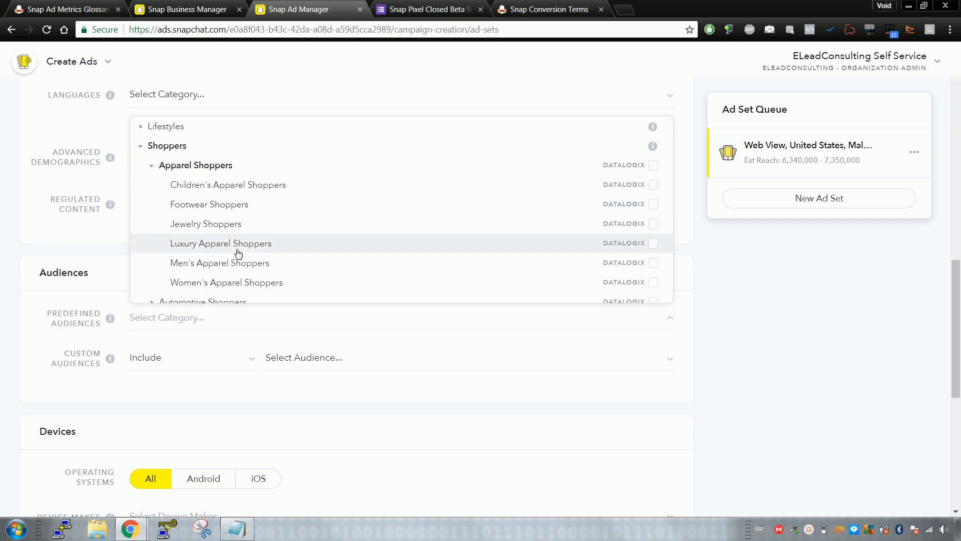
scroll(382, 210, "down", 5)
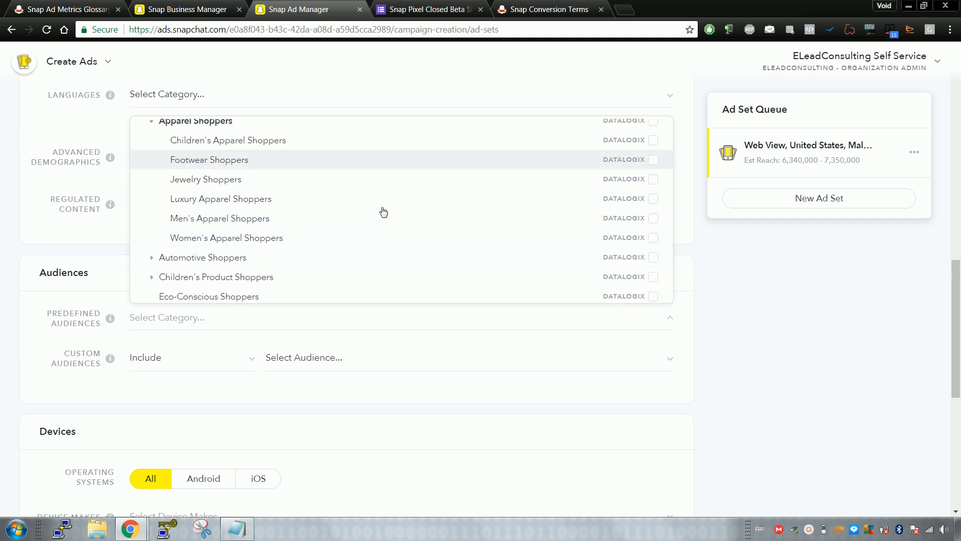
scroll(384, 212, "down", 3)
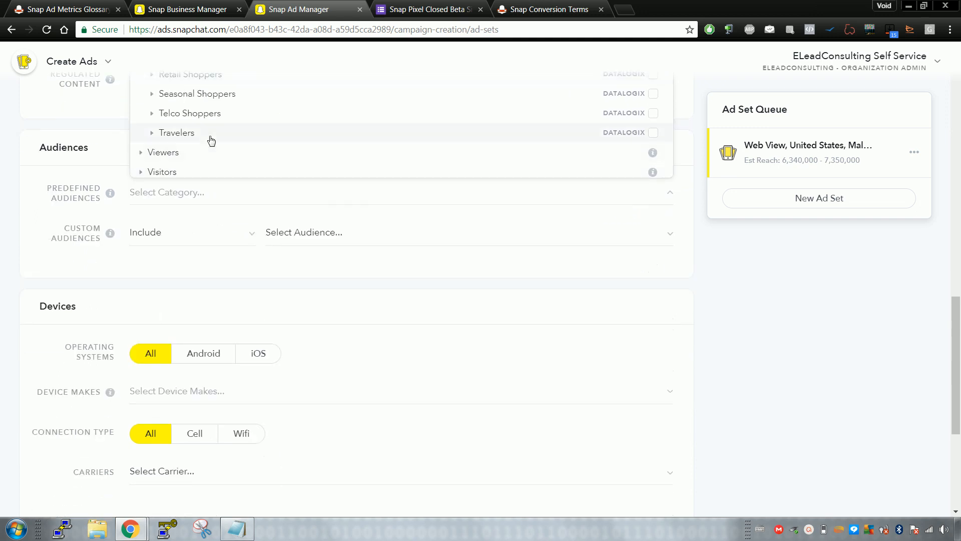
Expand the Viewers category and check the data provider behind its home movie viewer segments.
left_click(161, 152)
scroll(395, 135, "down", 2)
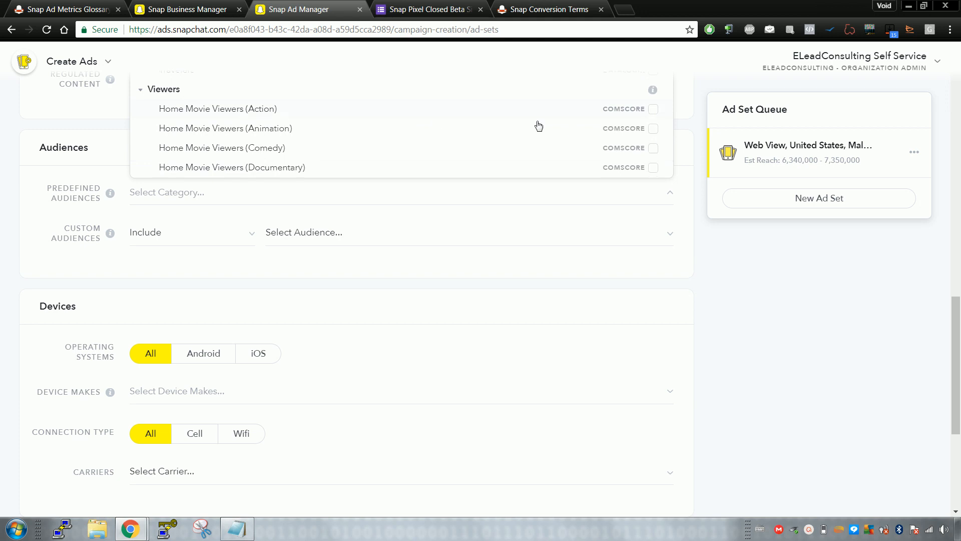
scroll(450, 86, "up", 3)
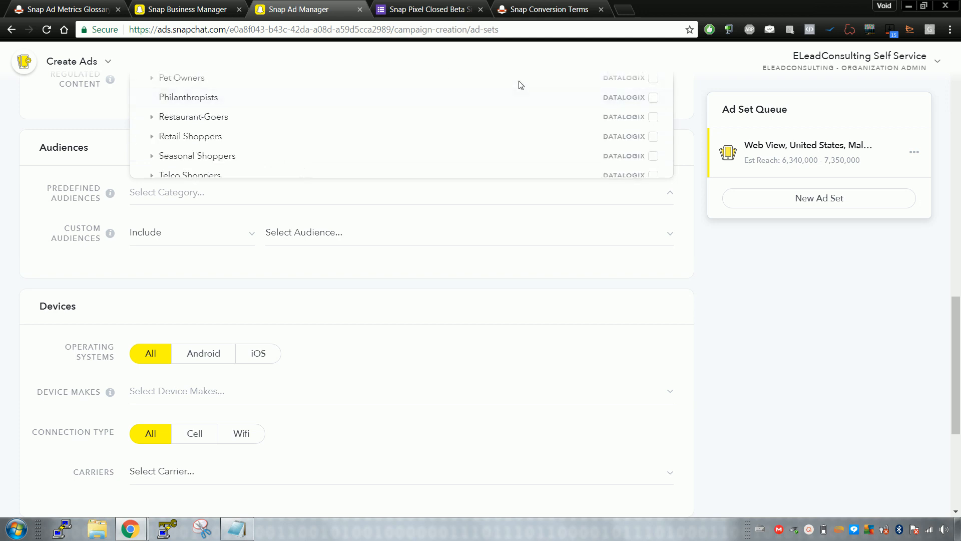
Open google.com in a new browser tab, search for "comscore" and look through the results.
left_click(625, 9)
type("google.com")
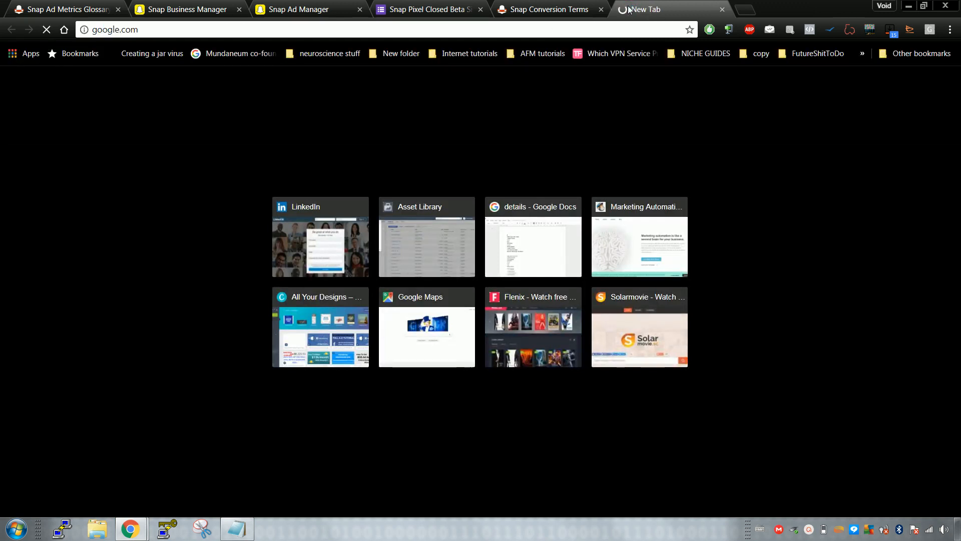
key("Return")
type("comscore")
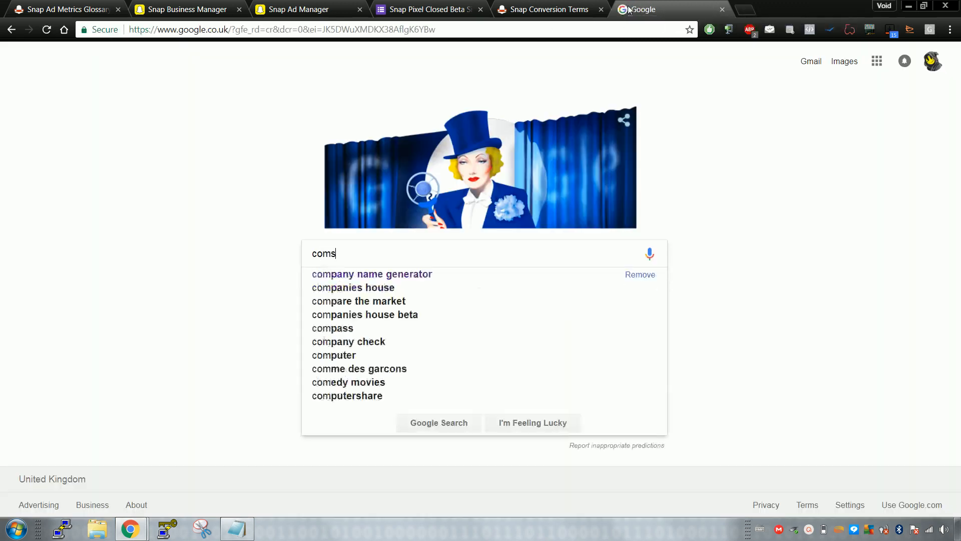
key("Return")
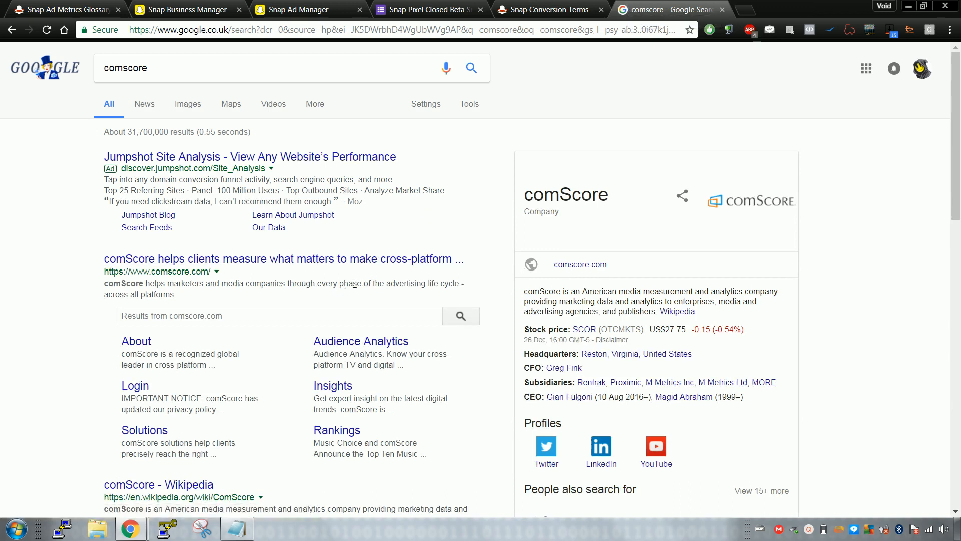
scroll(354, 284, "down", 3)
Place the comscore search tab ahead of the Snap Conversion Terms tab and return to Snap Ad Manager.
left_click_drag(655, 7, 533, 8)
left_click(425, 9)
left_click(313, 6)
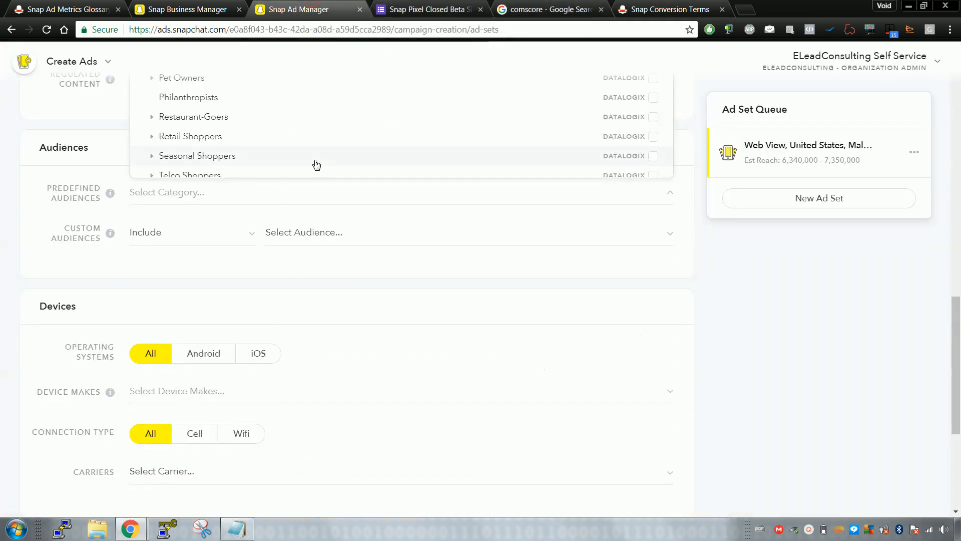
Expand the Lifestyles category of the predefined audiences and examine the Snapchat segments it offers.
scroll(426, 339, "up", 4)
scroll(320, 324, "up", 5)
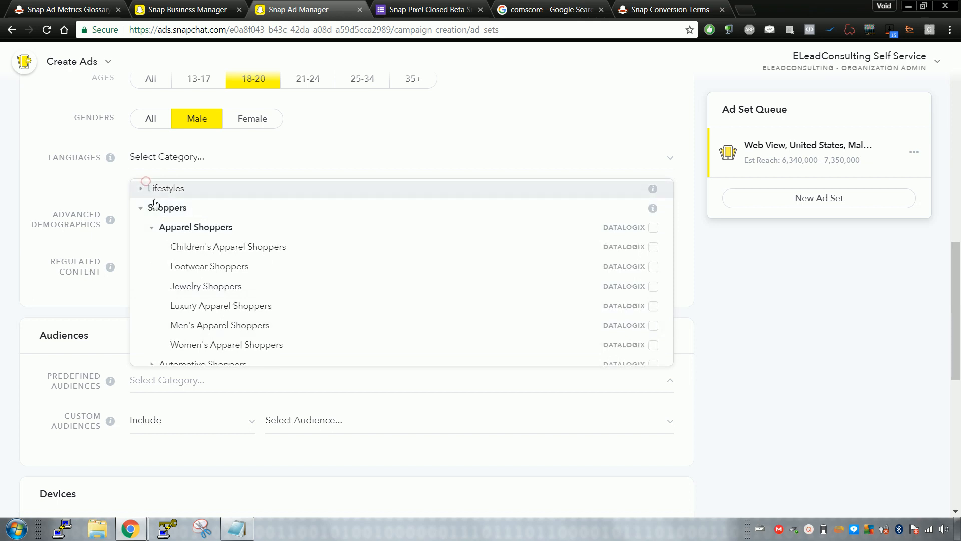
left_click(141, 188)
scroll(235, 236, "down", 1)
scroll(234, 236, "down", 6)
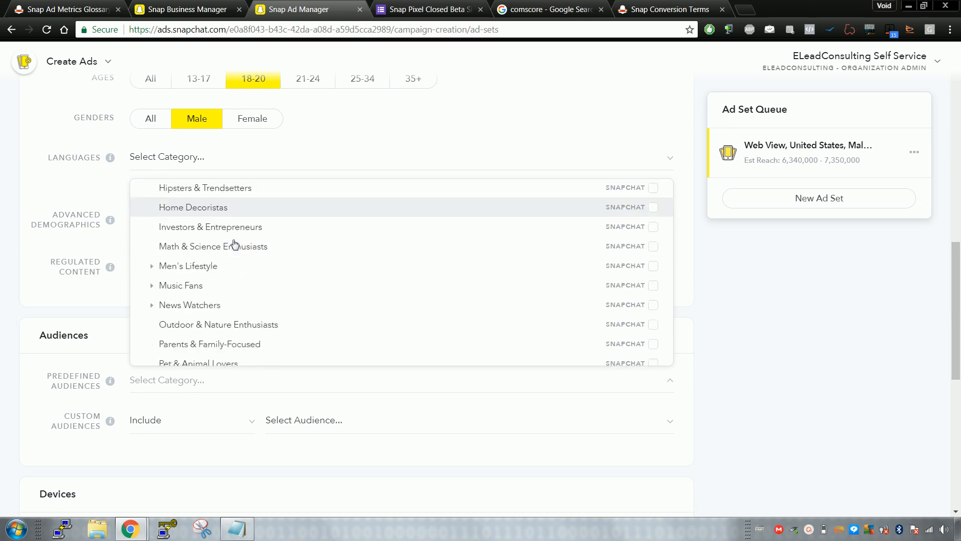
scroll(240, 247, "down", 2)
scroll(298, 253, "down", 4)
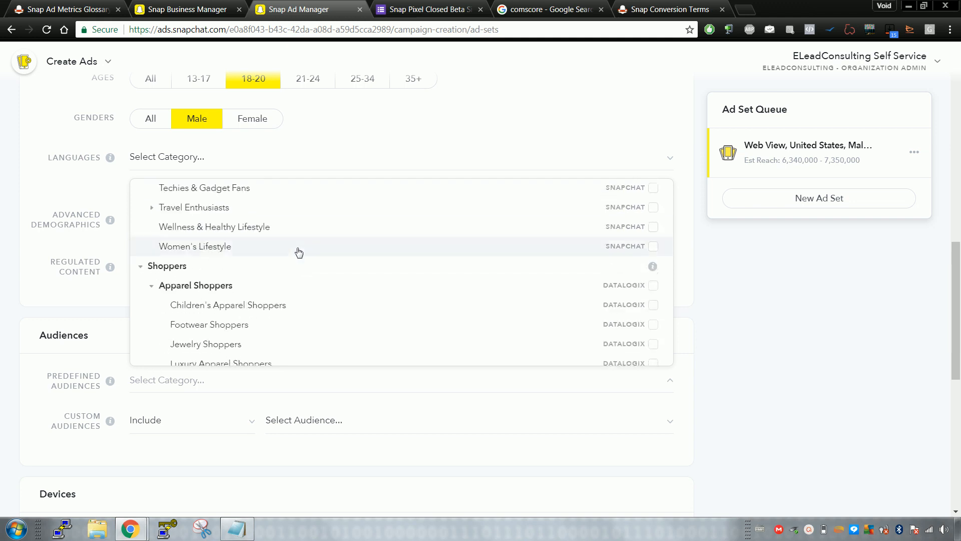
scroll(299, 252, "up", 3)
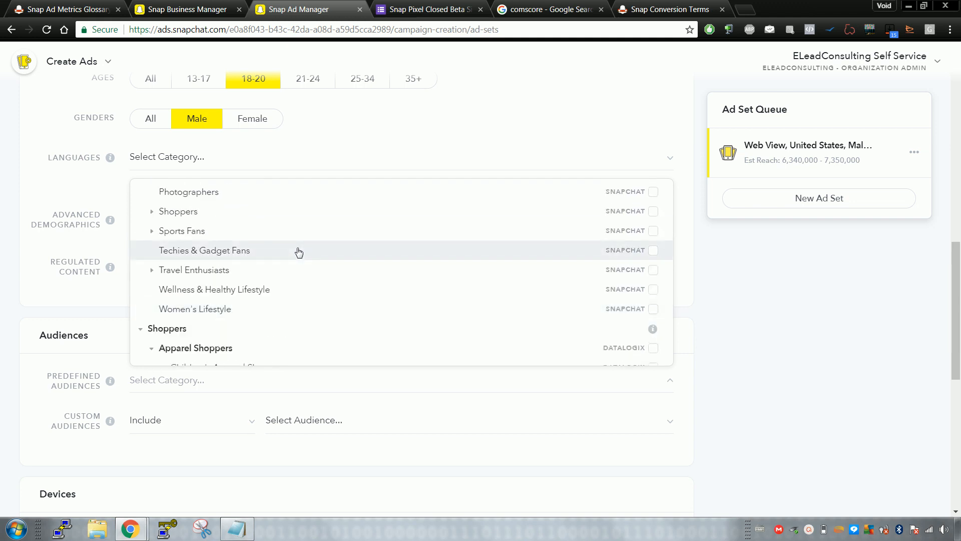
scroll(298, 252, "up", 10)
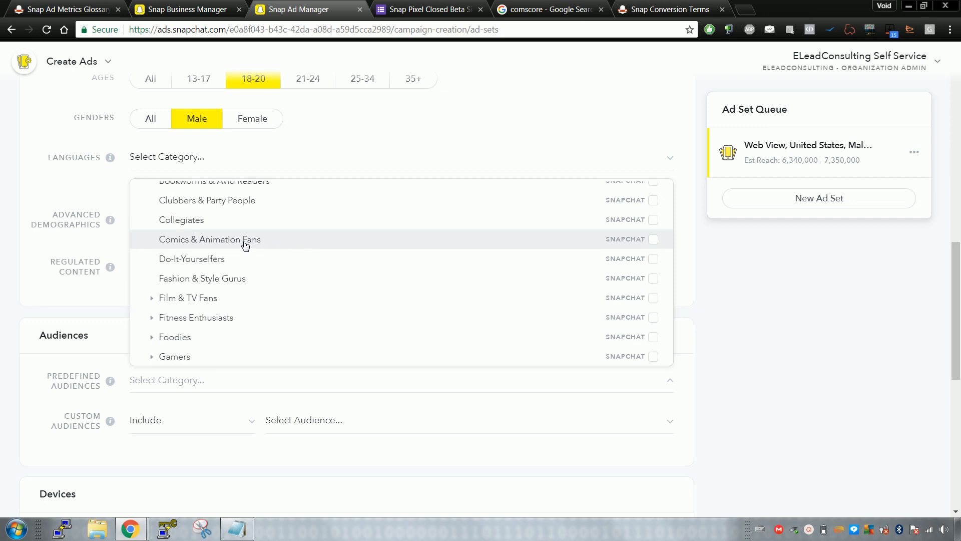
scroll(235, 239, "up", 3)
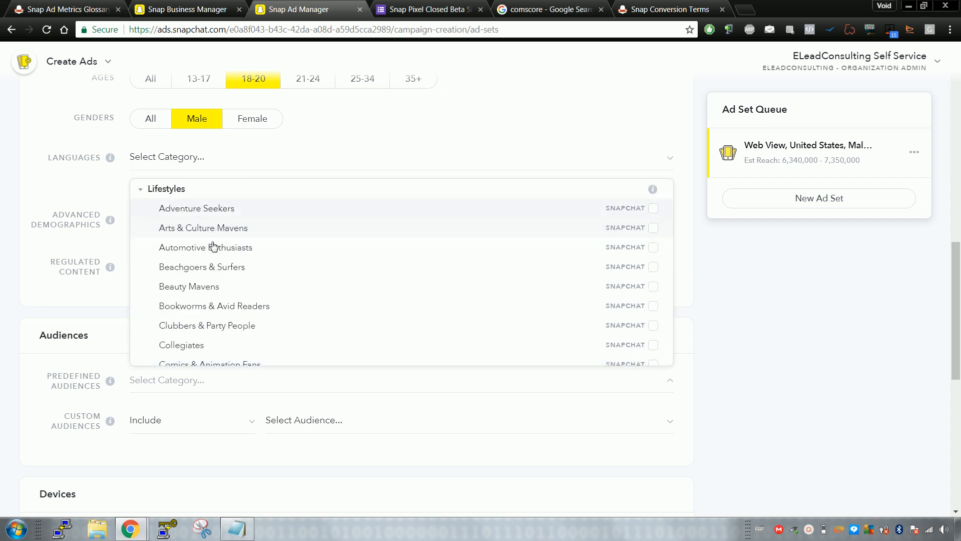
Add the Adventure Seekers, Arts & Culture Mavens and Automotive Enthusiasts lifestyle segments to the predefined audiences.
left_click(653, 209)
left_click(653, 228)
left_click(654, 248)
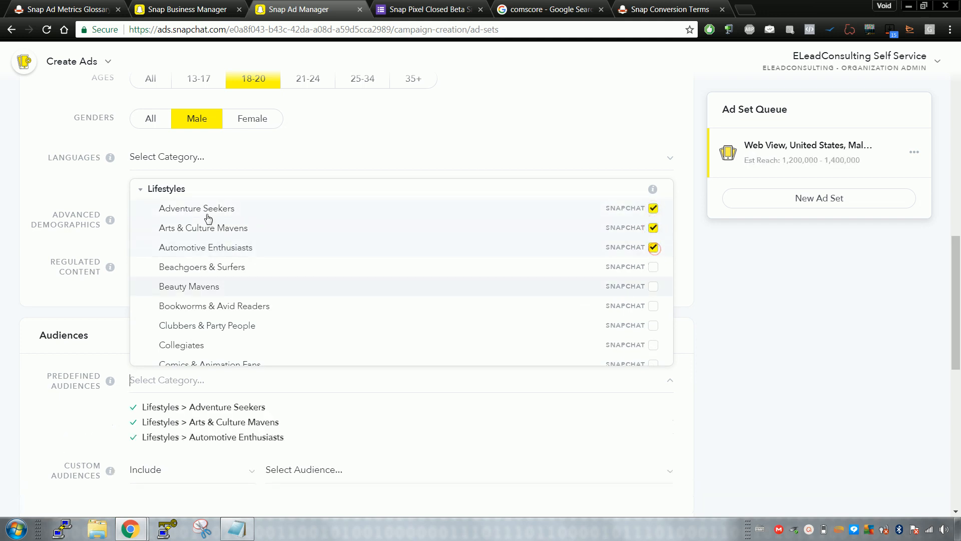
left_click(29, 139)
View the languages available for demographic targeting and close the list without choosing one.
left_click(228, 160)
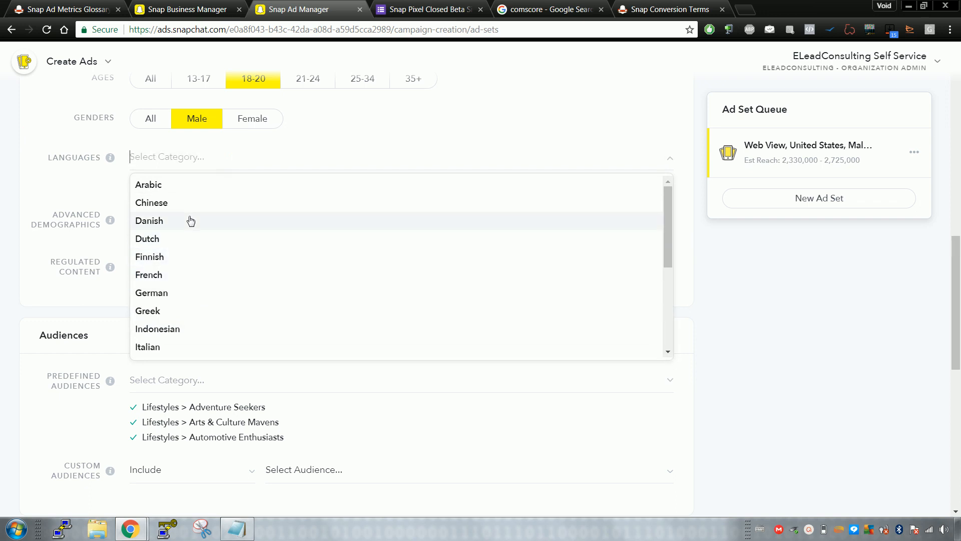
scroll(193, 238, "up", 1)
left_click(100, 230)
Read the Custom Audiences explanation and check the include setting and the audiences available for selection.
scroll(130, 223, "down", 5)
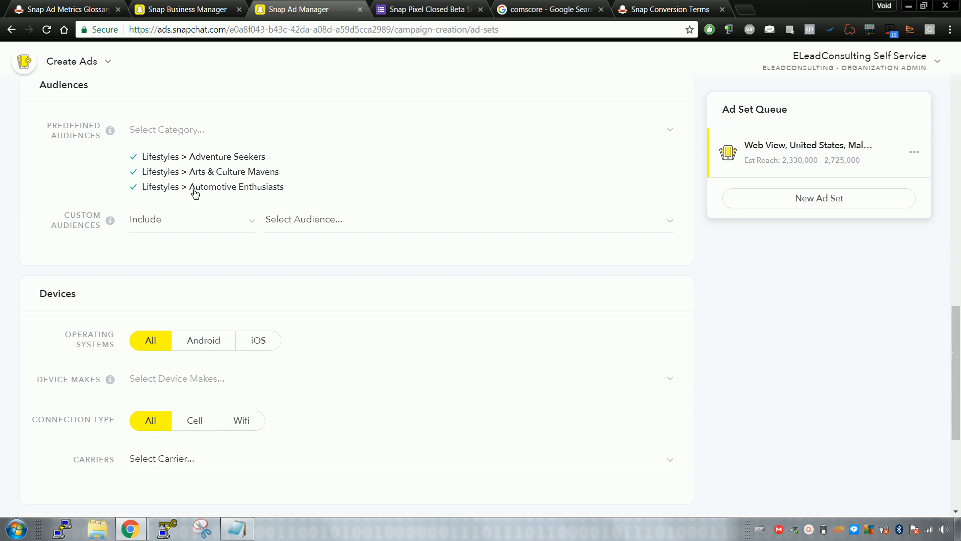
scroll(199, 185, "down", 1)
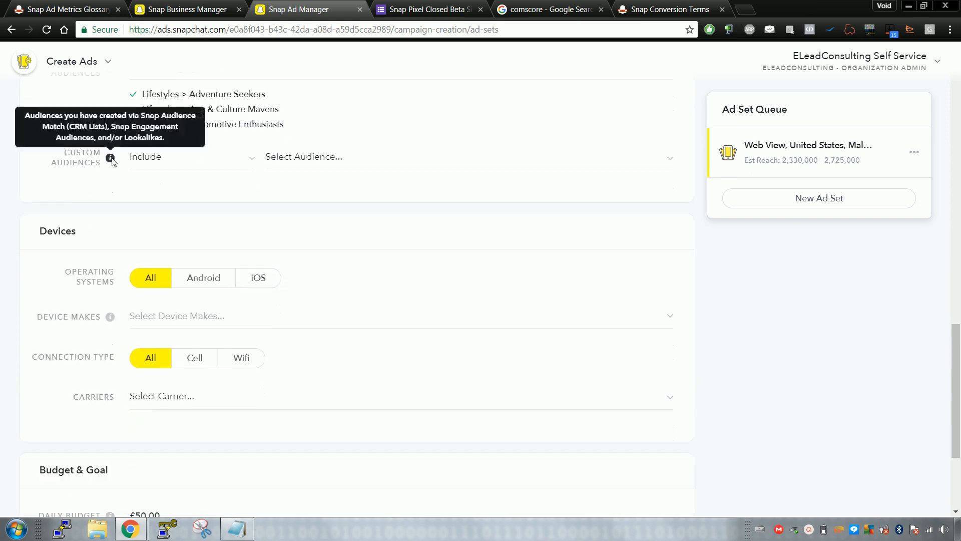
left_click(185, 158)
left_click(318, 159)
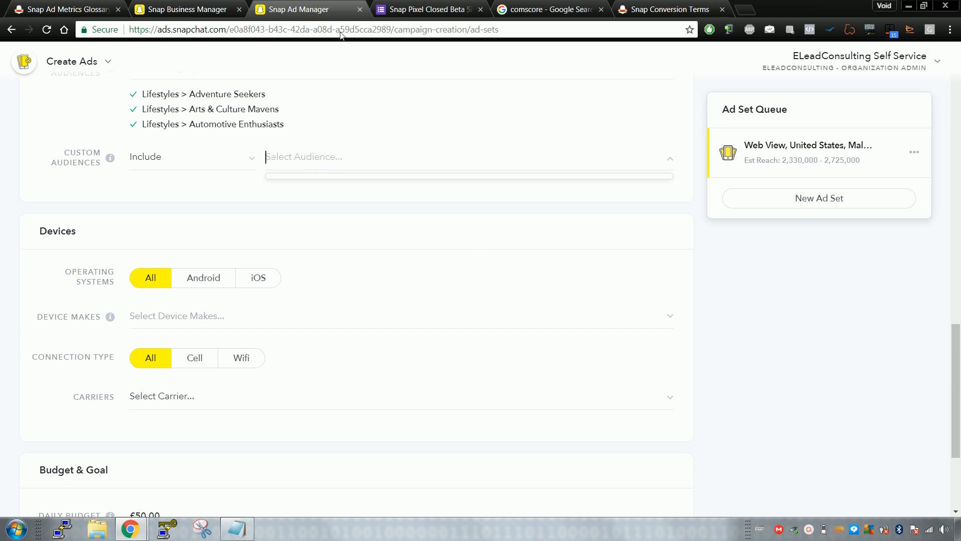
Check the Snap Pixel Closed Beta page and return to the ad set in Snap Ad Manager.
left_click(406, 9)
left_click(298, 9)
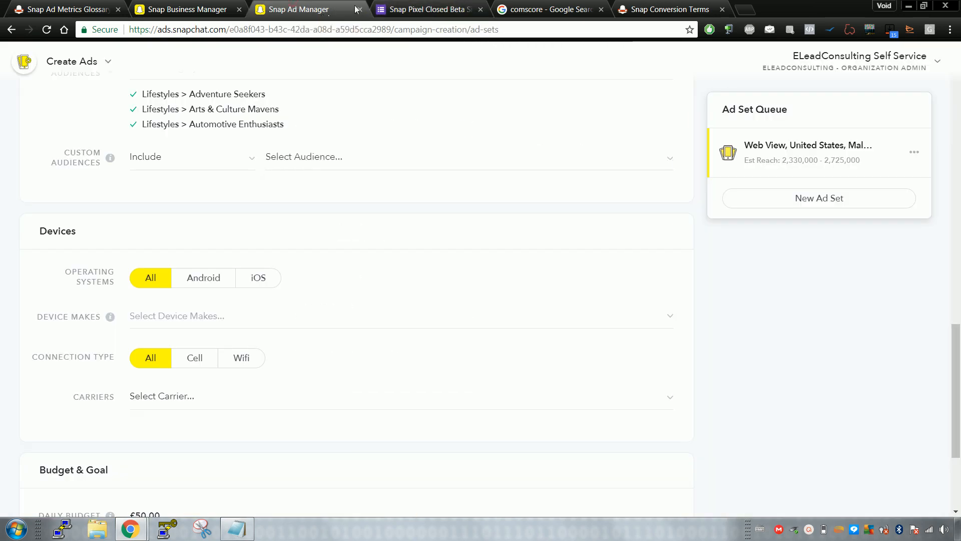
left_click(426, 9)
left_click(299, 9)
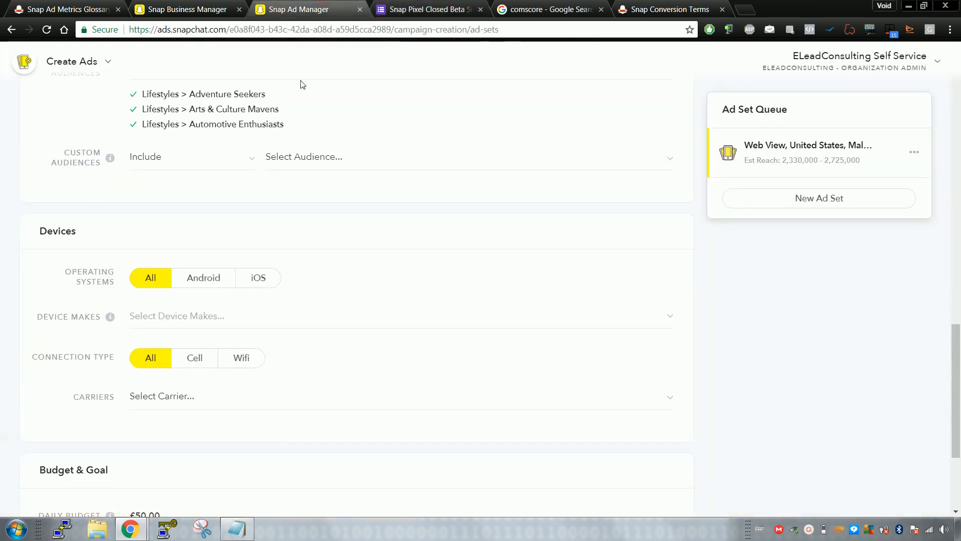
Browse the device makes available for targeting in the Devices section and close the list without a selection.
scroll(109, 188, "down", 3)
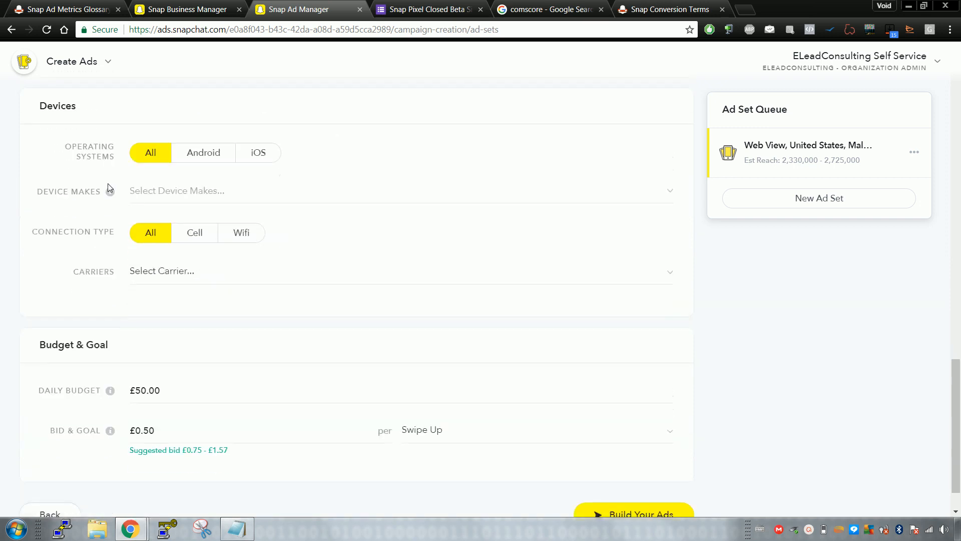
left_click(204, 192)
scroll(555, 322, "up", 3)
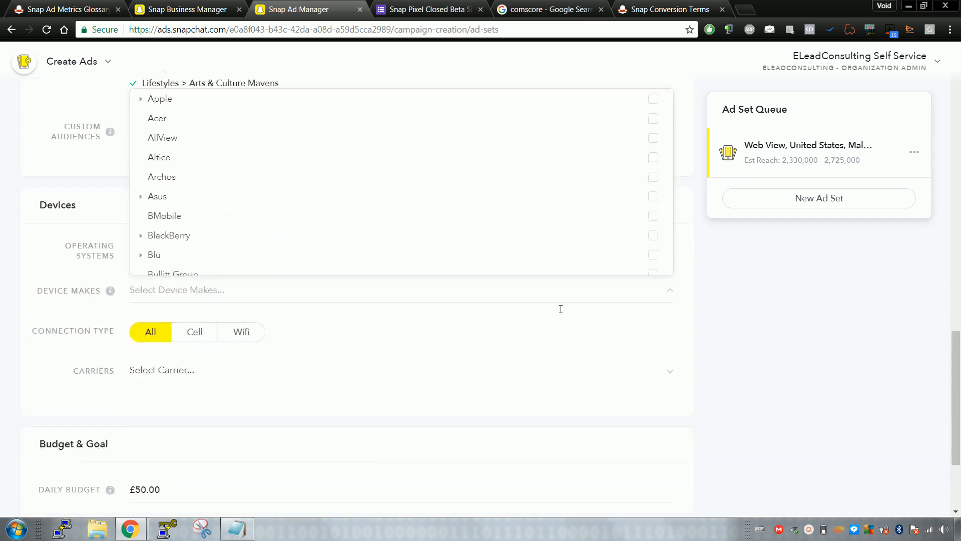
scroll(598, 210, "down", 8)
scroll(600, 208, "down", 10)
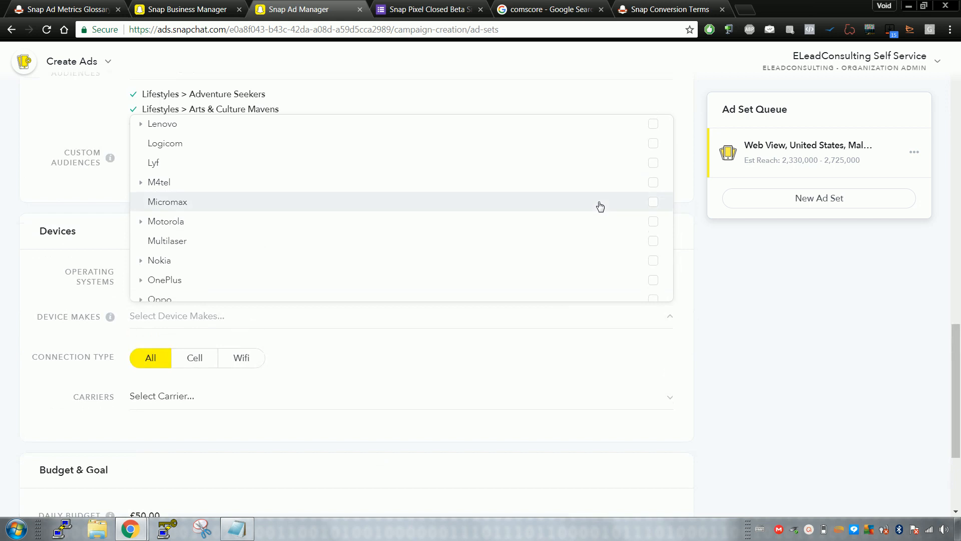
scroll(600, 206, "up", 10)
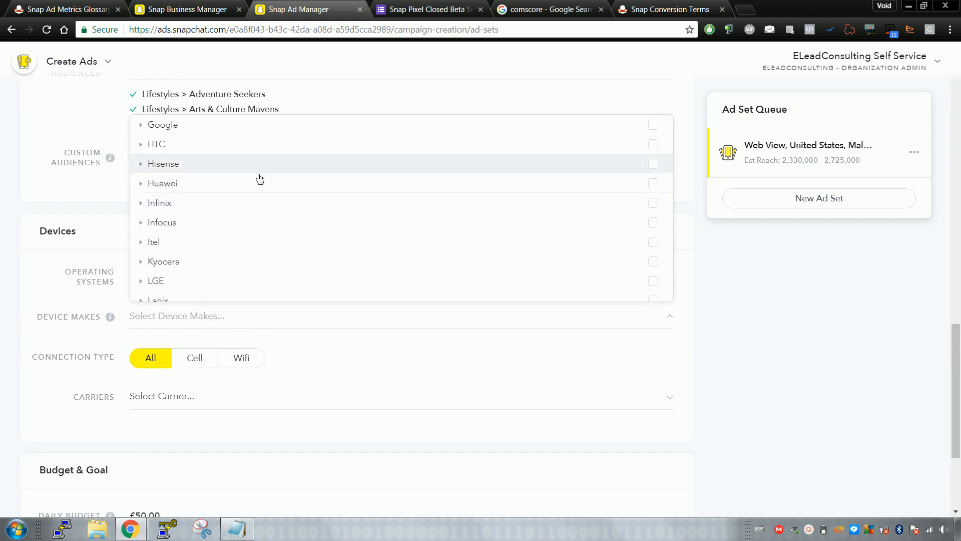
scroll(258, 179, "up", 9)
scroll(275, 166, "down", 3)
scroll(275, 168, "down", 8)
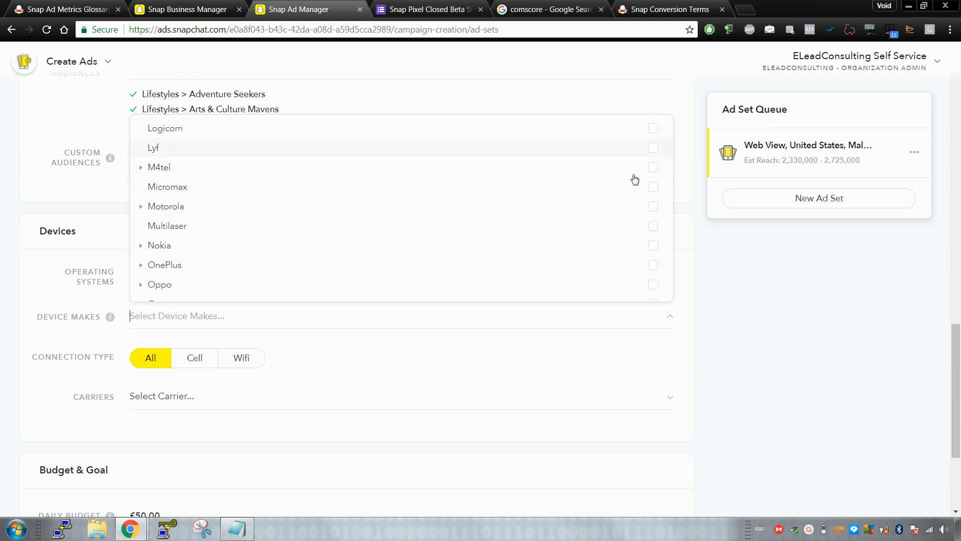
left_click(62, 280)
Set the connection type to Wifi and open the list of carriers available for targeting.
scroll(65, 279, "down", 4)
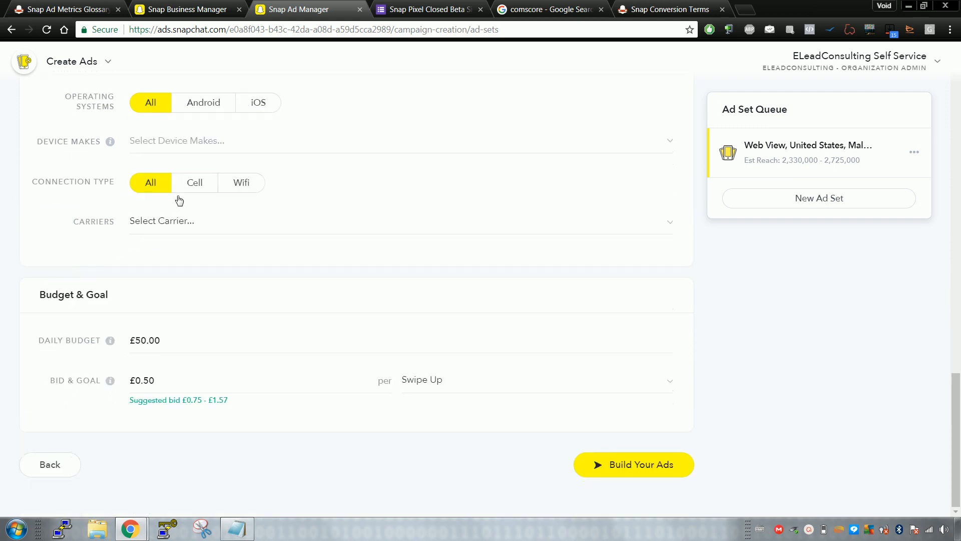
left_click(200, 185)
left_click(253, 190)
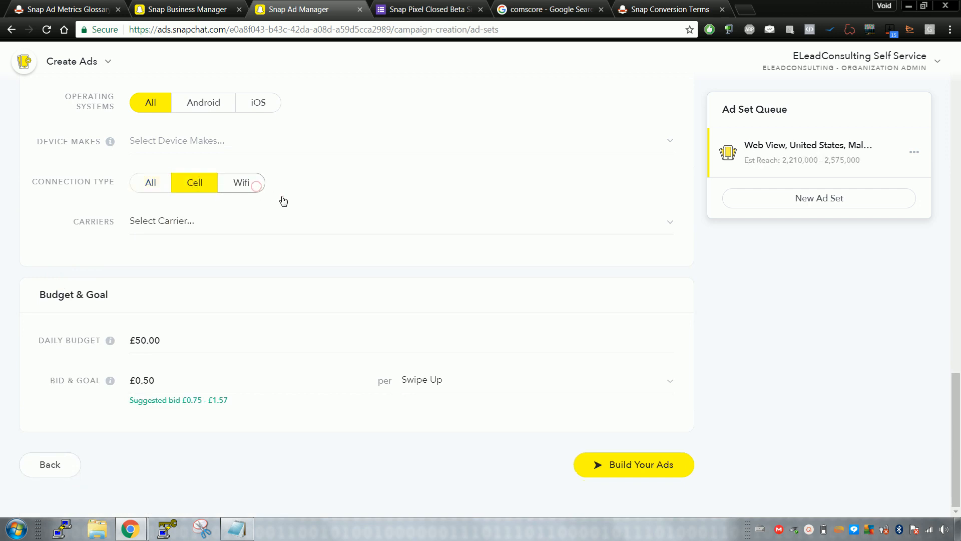
left_click(231, 220)
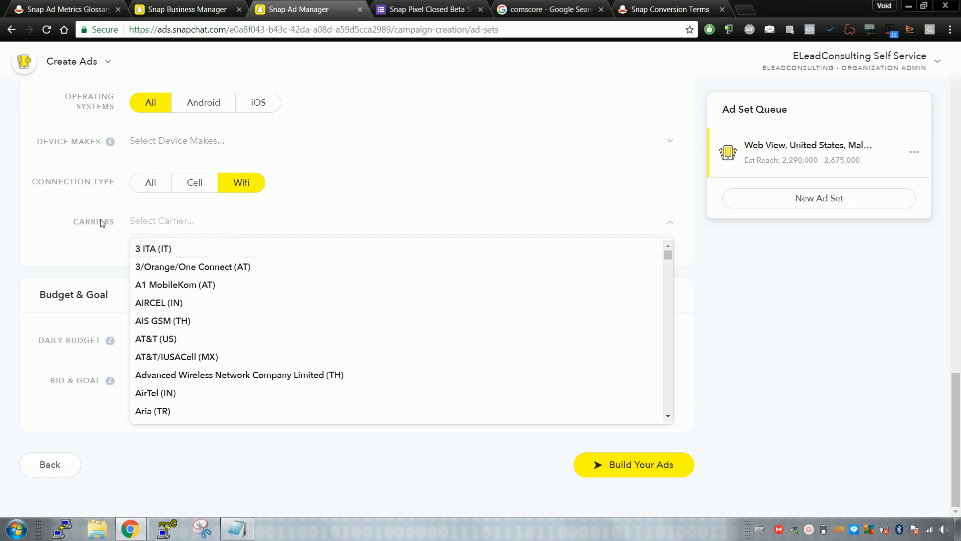
Browse the carriers available for targeting in the Devices section and close the list without a selection.
scroll(268, 275, "down", 15)
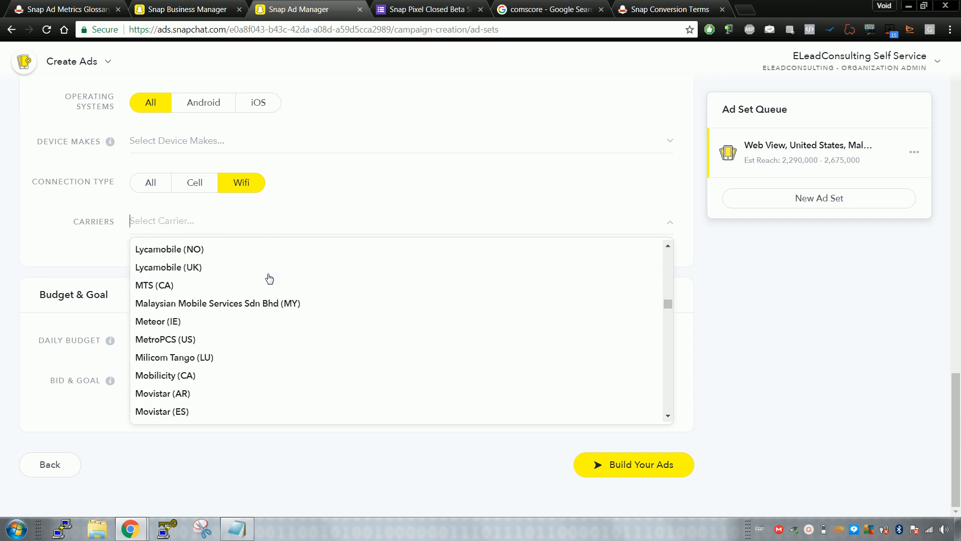
left_click(50, 250)
scroll(145, 280, "up", 4)
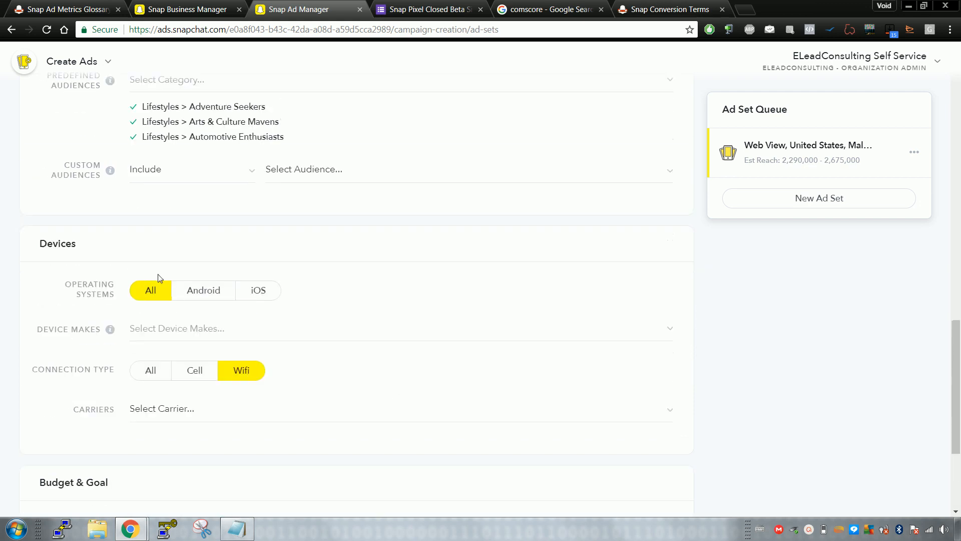
left_click(50, 236)
Review the ad set's details, geography, demographics and device settings, then check the ads stage and return to the ad sets stage.
scroll(68, 210, "up", 6)
scroll(70, 210, "up", 15)
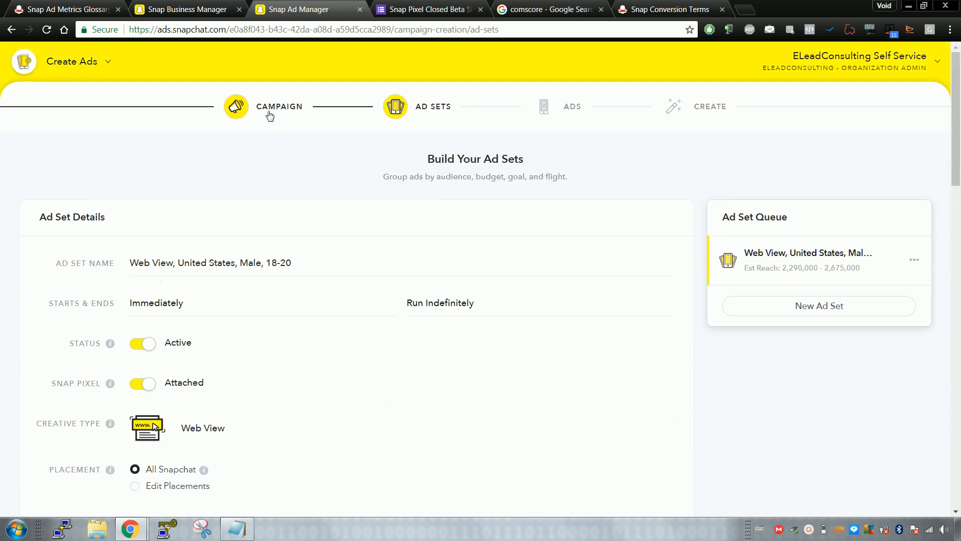
scroll(303, 178, "down", 9)
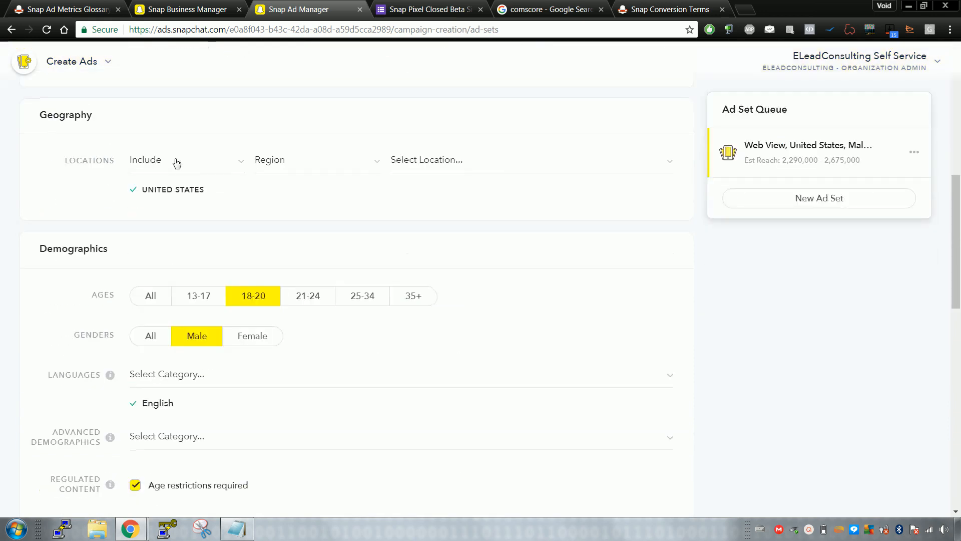
scroll(178, 161, "up", 9)
scroll(176, 163, "down", 20)
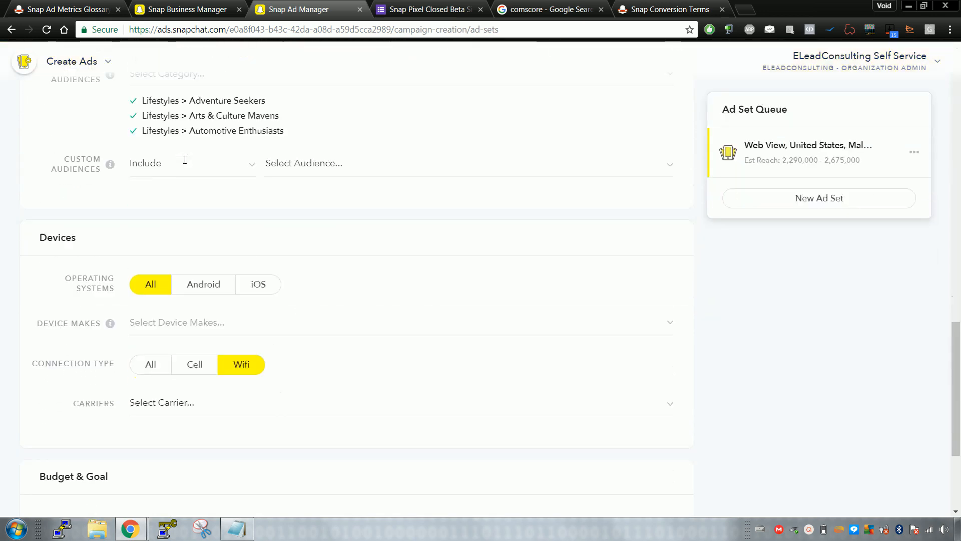
left_click(621, 463)
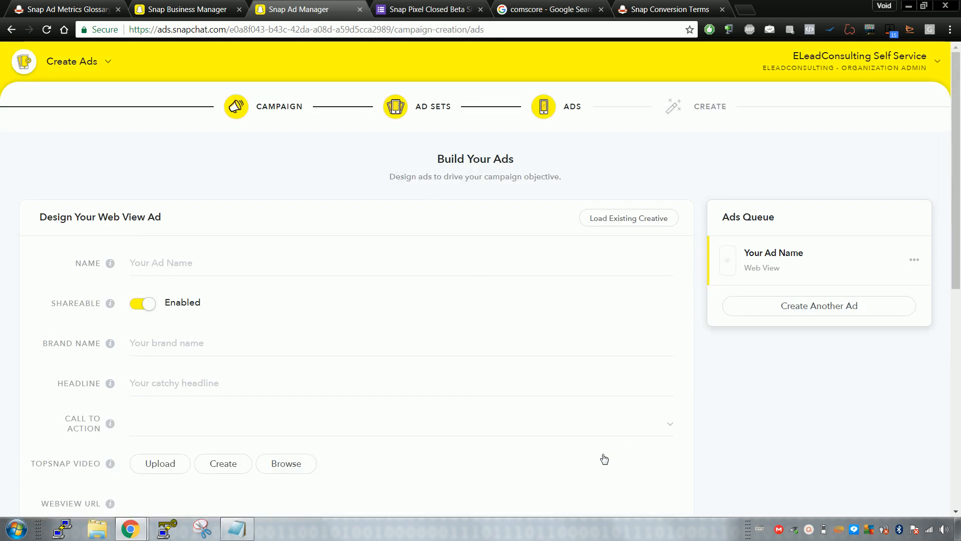
left_click(424, 108)
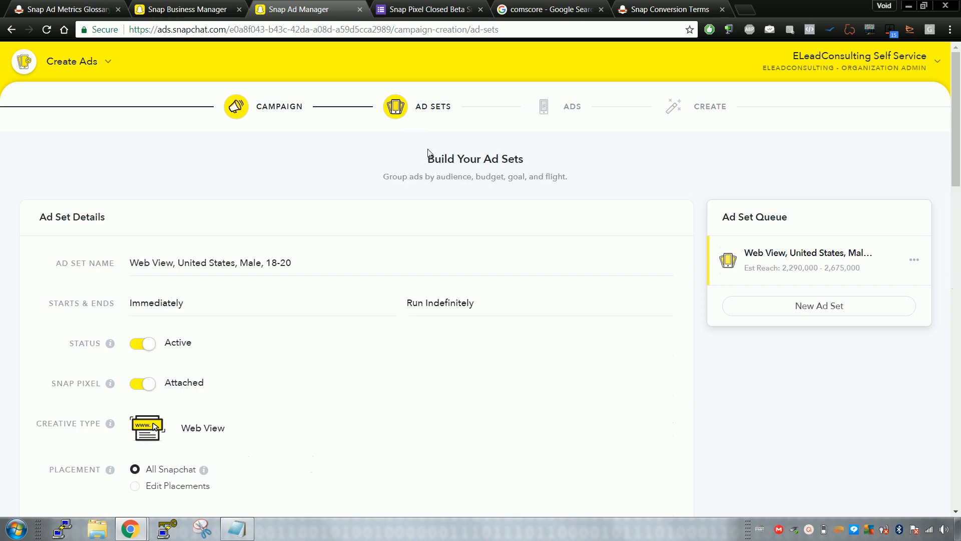
Try Impressions as the bidding goal in Budget & Goal, then set the goal to Swipe Up.
scroll(430, 160, "down", 15)
scroll(439, 170, "down", 4)
left_click(441, 387)
left_click(441, 430)
left_click(437, 386)
left_click(437, 404)
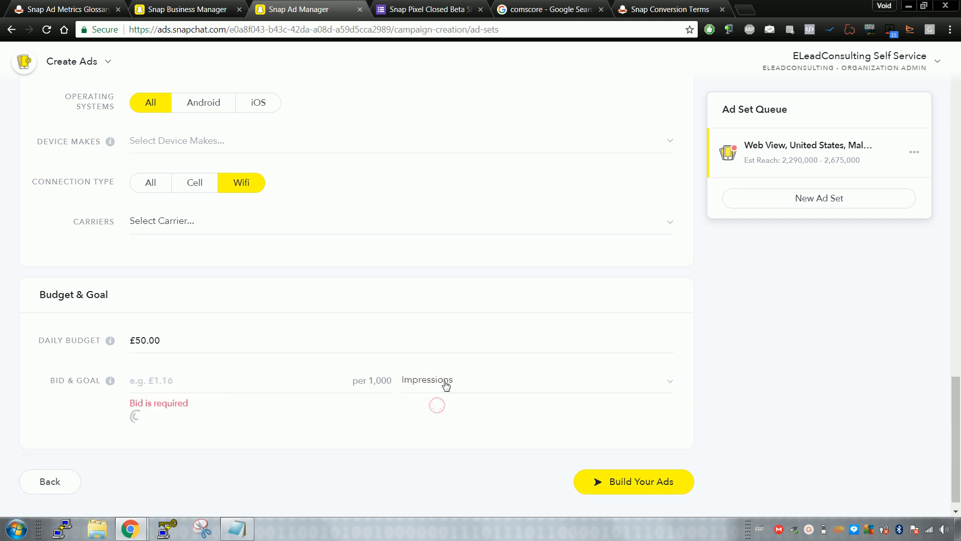
left_click(446, 385)
left_click(456, 429)
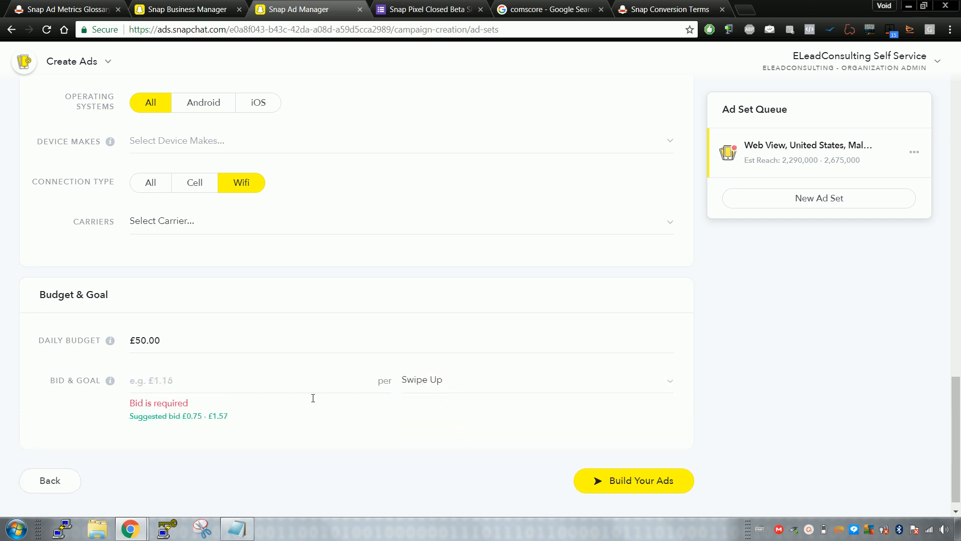
Set the ad set's bid to 0.75 per swipe up and continue to building the ads.
left_click(213, 397)
left_click(210, 413)
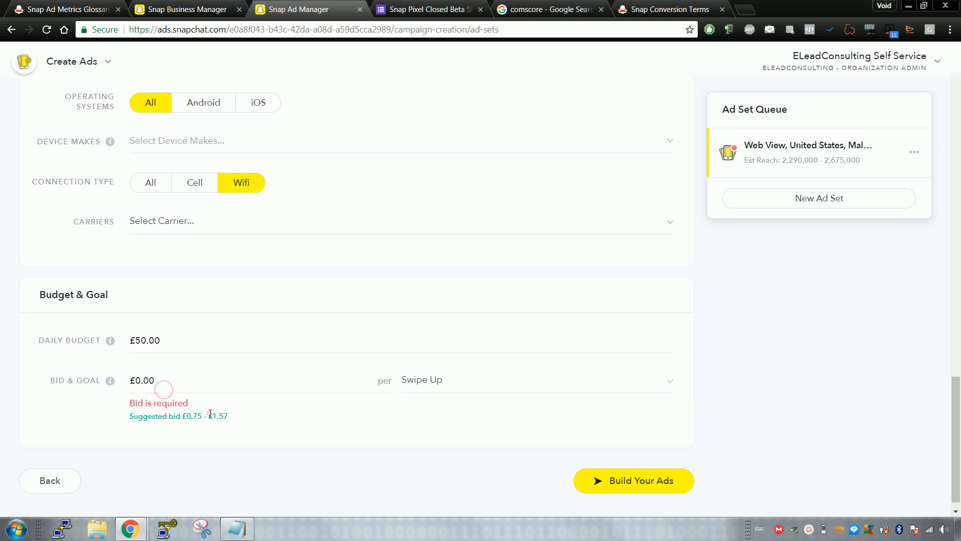
left_click(183, 384)
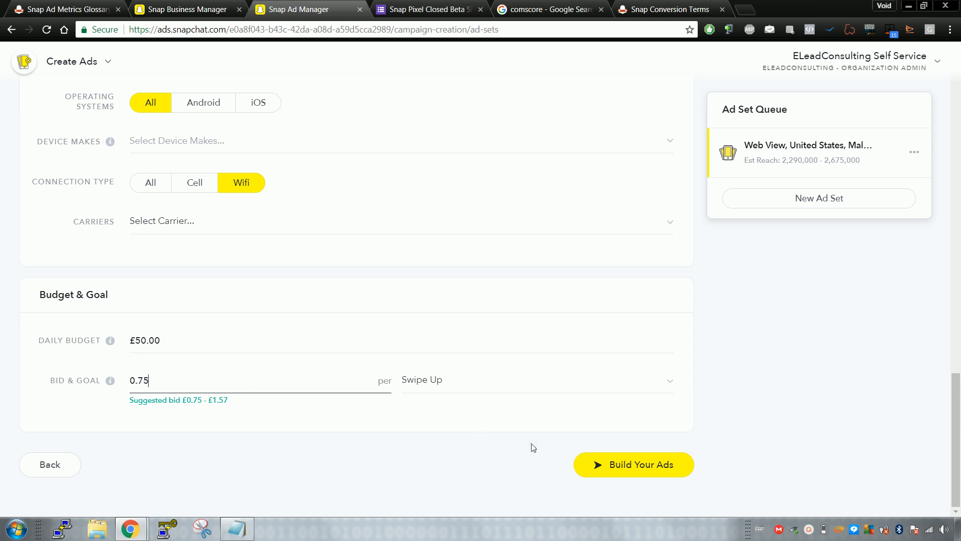
left_click(608, 464)
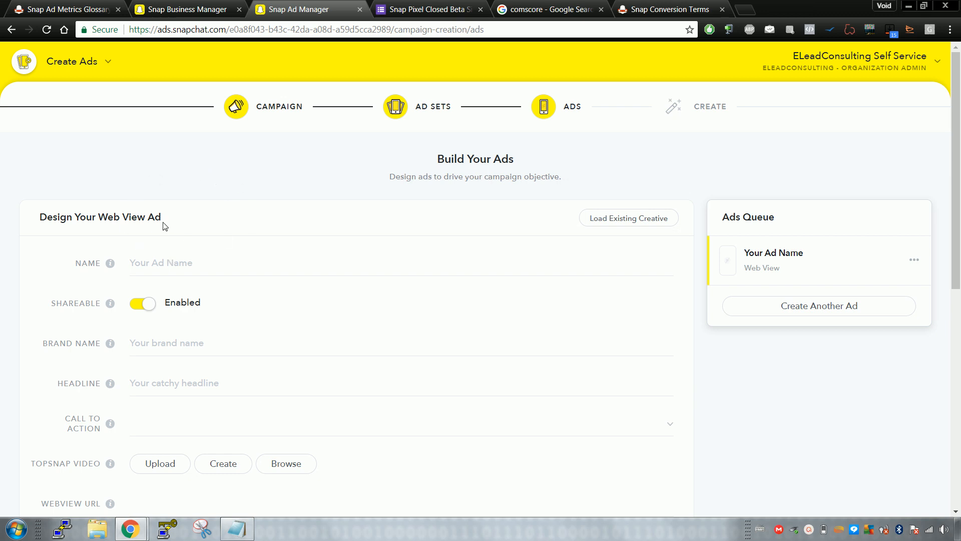
Look over the Web View ad form and enter test as the ad name, brand name and headline.
scroll(165, 226, "down", 4)
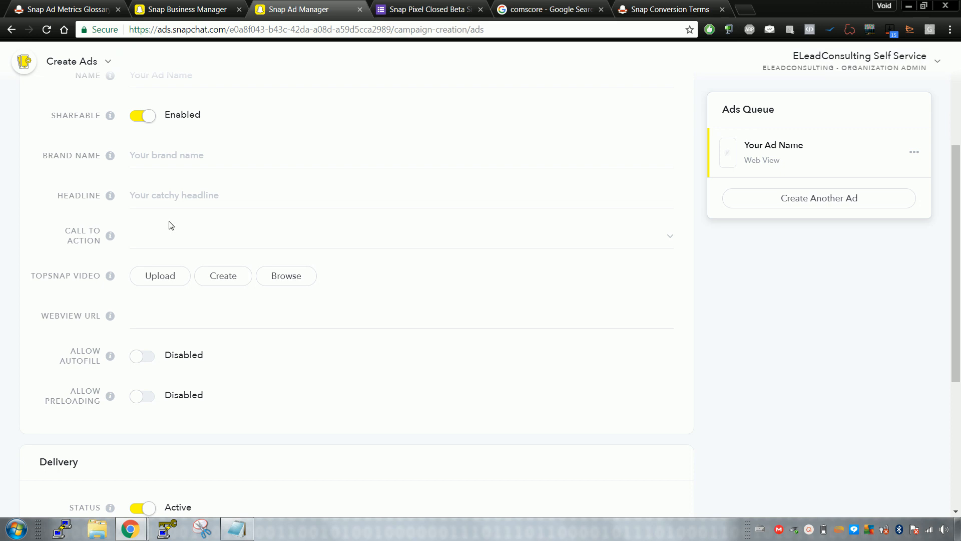
scroll(170, 225, "up", 4)
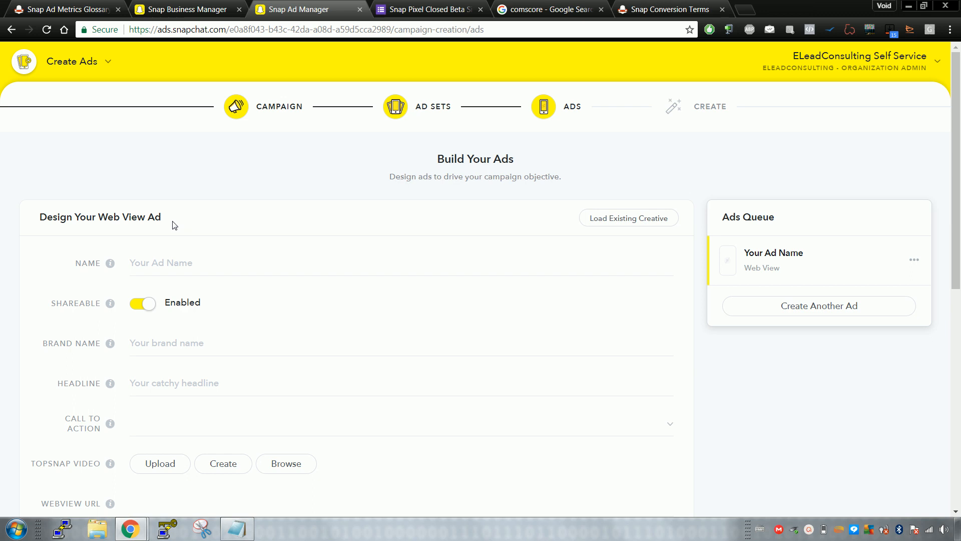
scroll(174, 225, "down", 2)
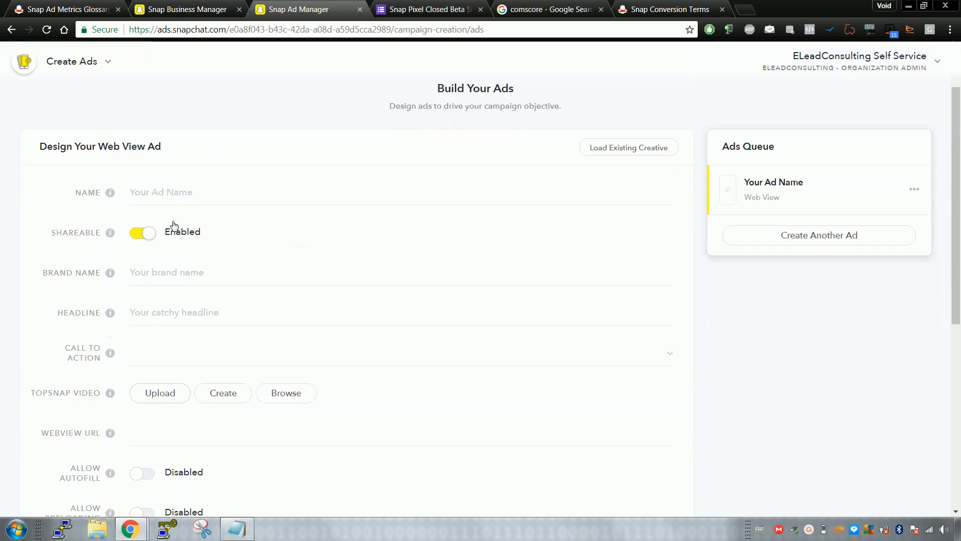
left_click(176, 200)
type("trst")
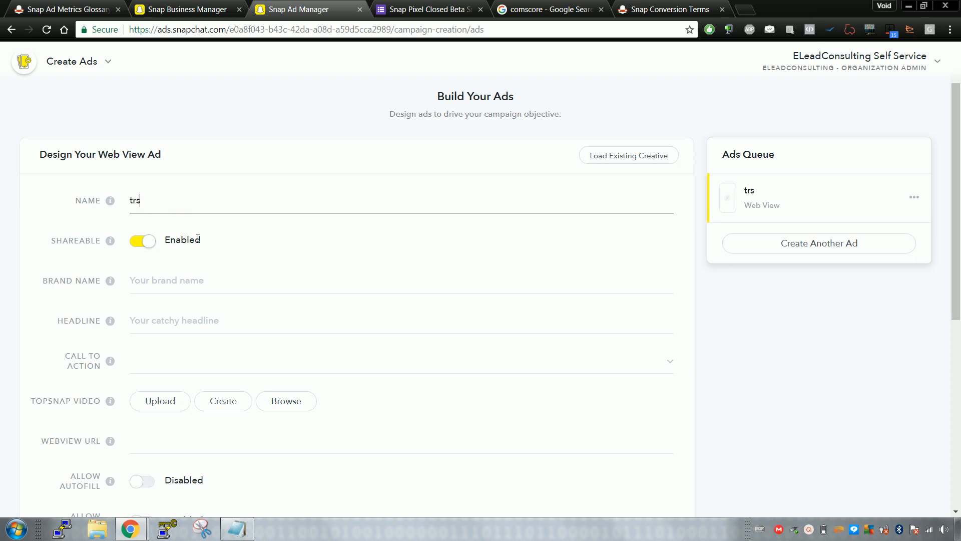
left_click(196, 284)
type("testtest")
scroll(78, 324, "down", 4)
scroll(101, 314, "up", 1)
mouse_move(110, 276)
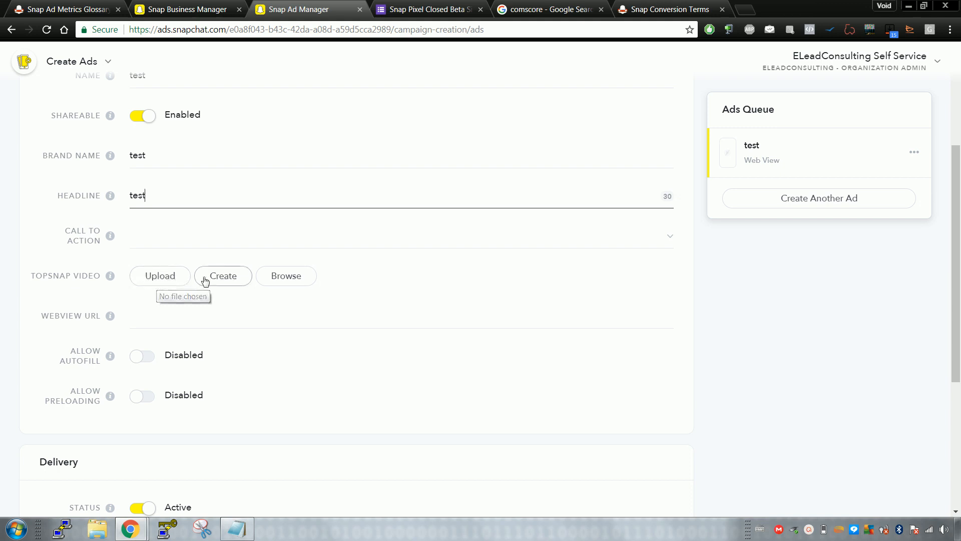
Start creating a TopSnap video, check the Snap Publisher entry in Snap Business Manager, and return to Snap Ad Manager.
left_click(222, 279)
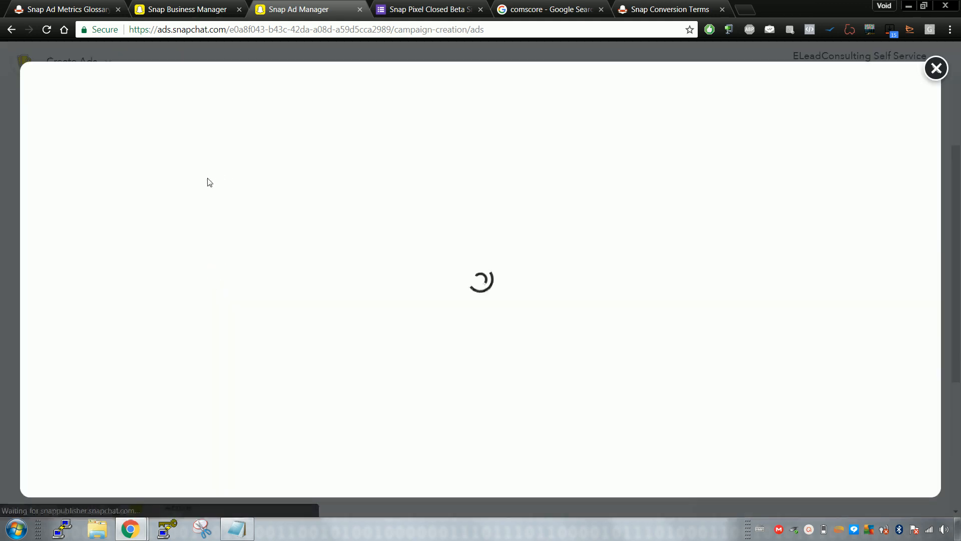
left_click(203, 7)
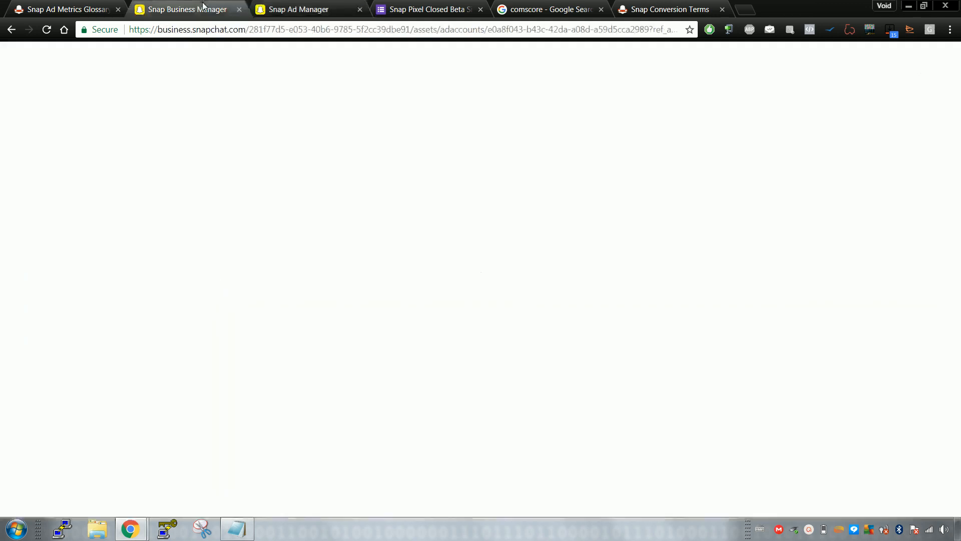
left_click(114, 62)
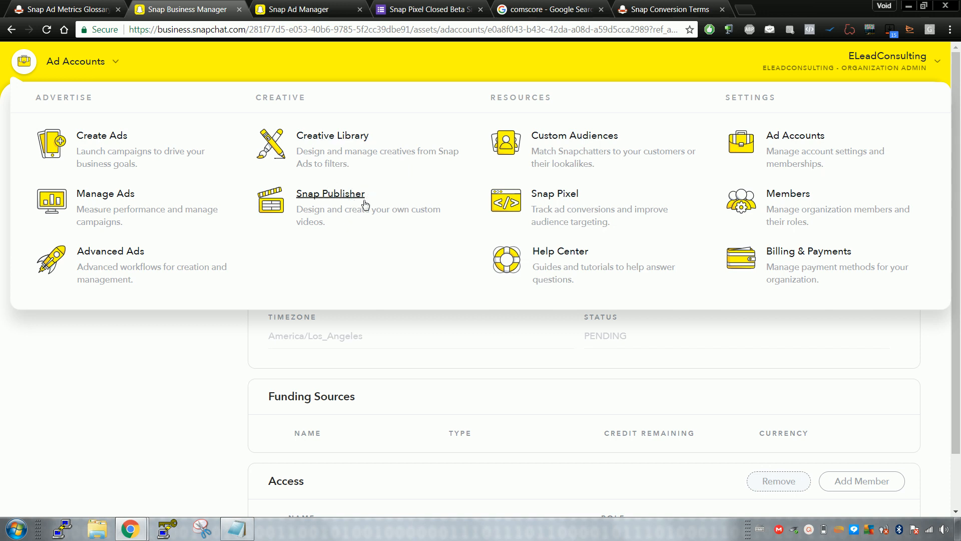
left_click(374, 187)
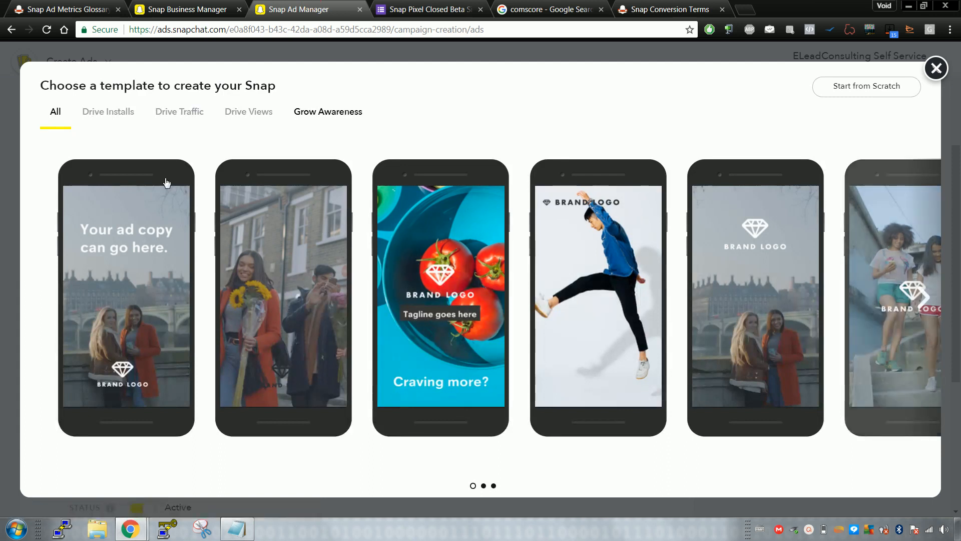
Compare the Drive Installs and Drive Traffic templates and open a Drive Traffic template in the video editor.
left_click(112, 113)
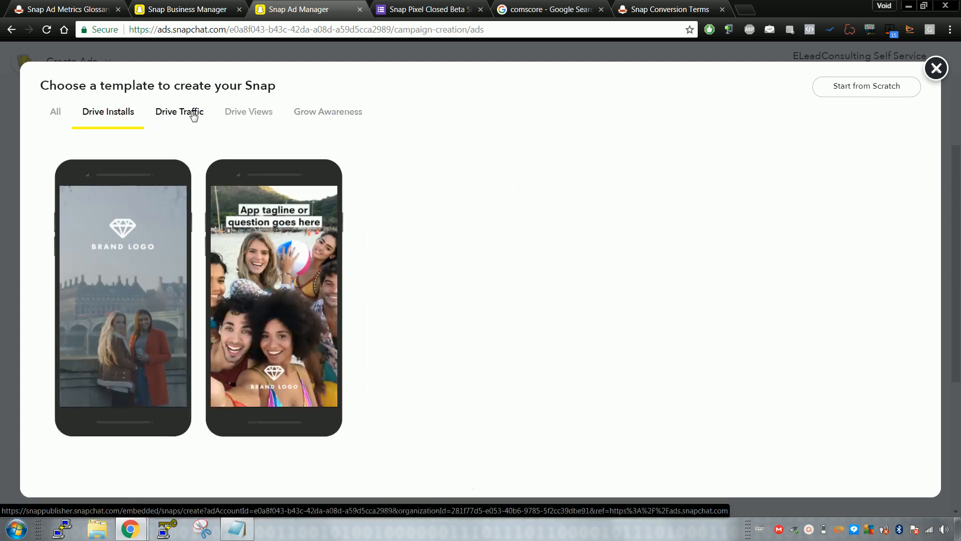
left_click(193, 113)
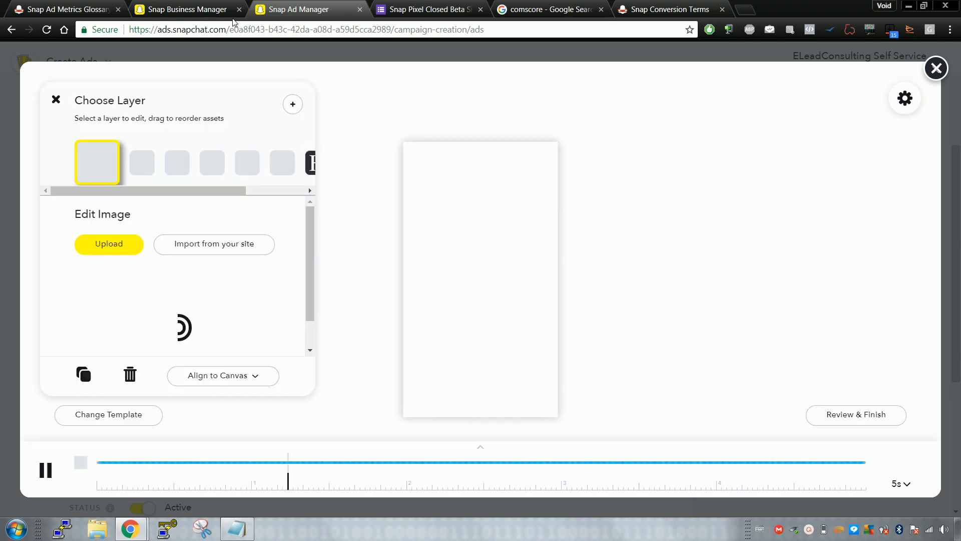
key("ctrl+shift+Tab")
left_click(298, 9)
Inspect the shorts layer, move the kicking-leg layer's first keyframe to the start of the timeline, and play the animation.
left_click_drag(125, 193, 161, 195)
left_click(96, 160)
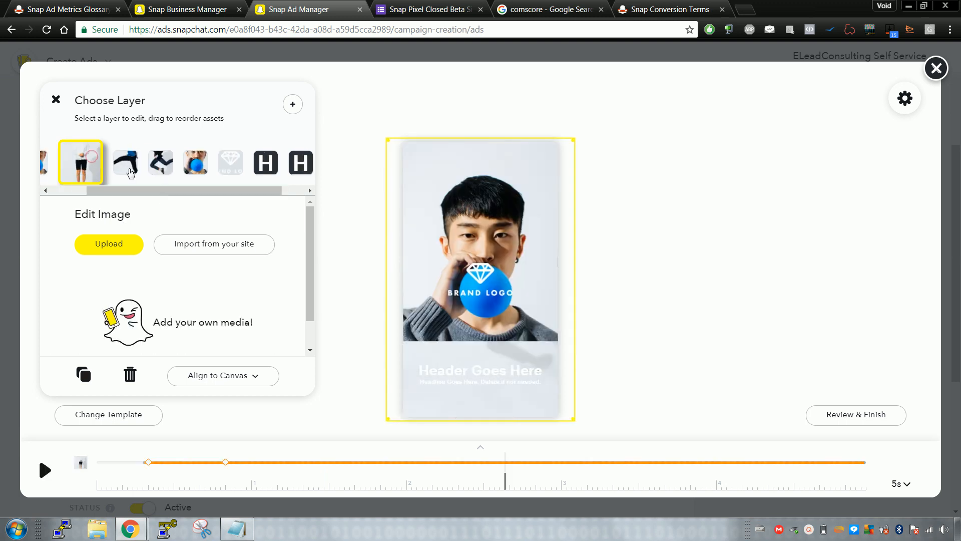
left_click(123, 161)
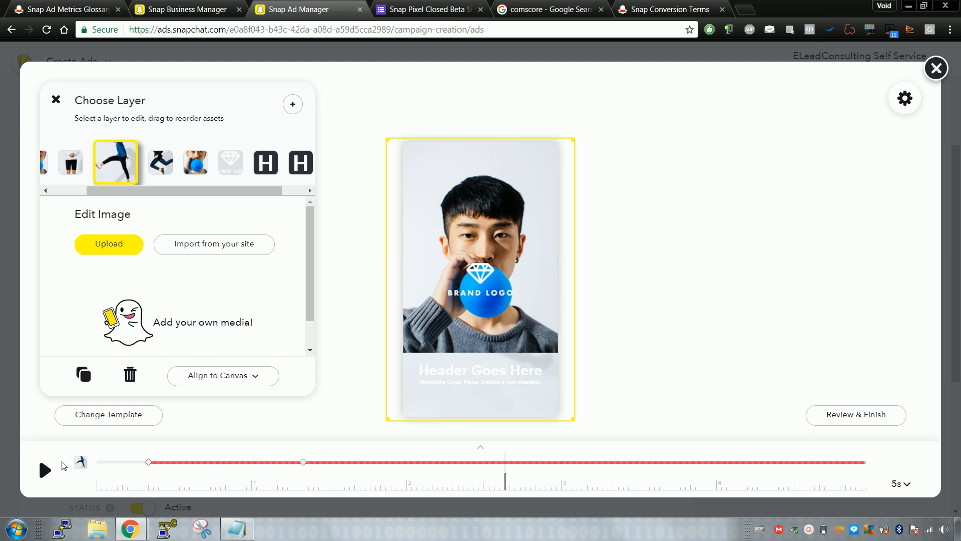
left_click(149, 462)
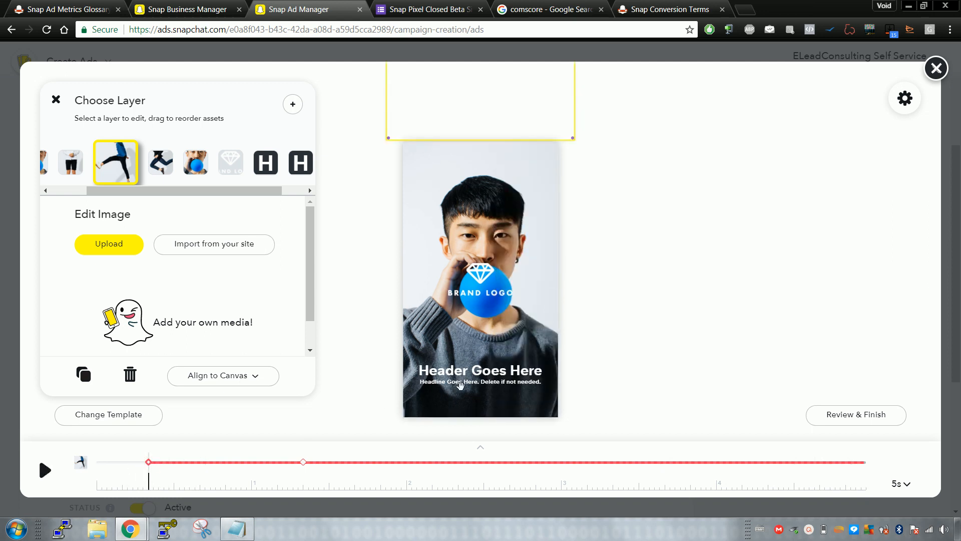
left_click(45, 471)
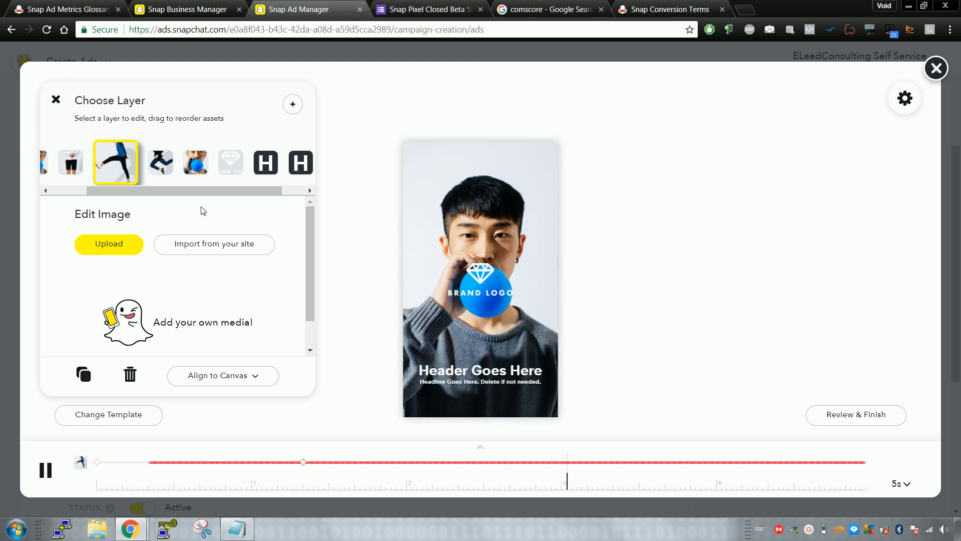
Browse the template's layers and examine the image editing options for the brand logo layer.
left_click_drag(201, 189, 279, 194)
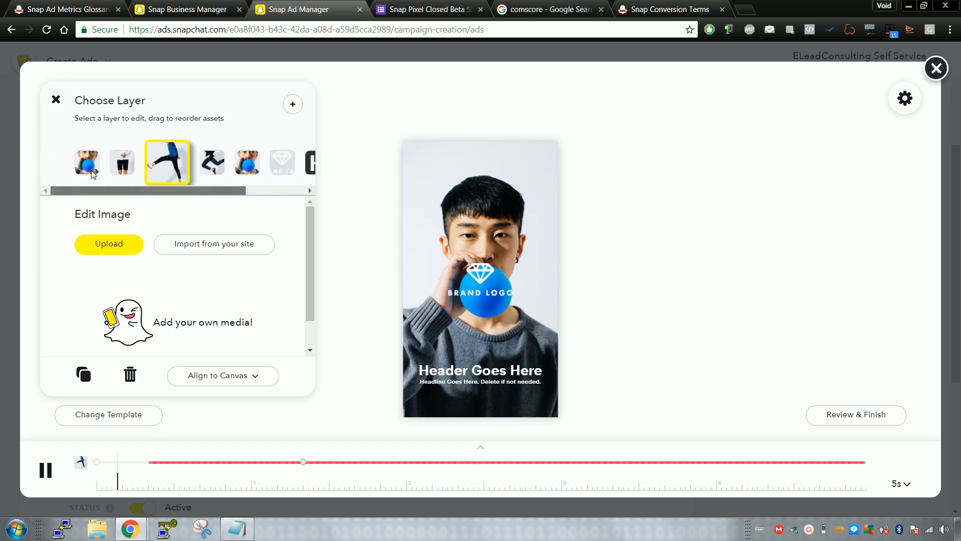
left_click_drag(174, 172, 250, 181)
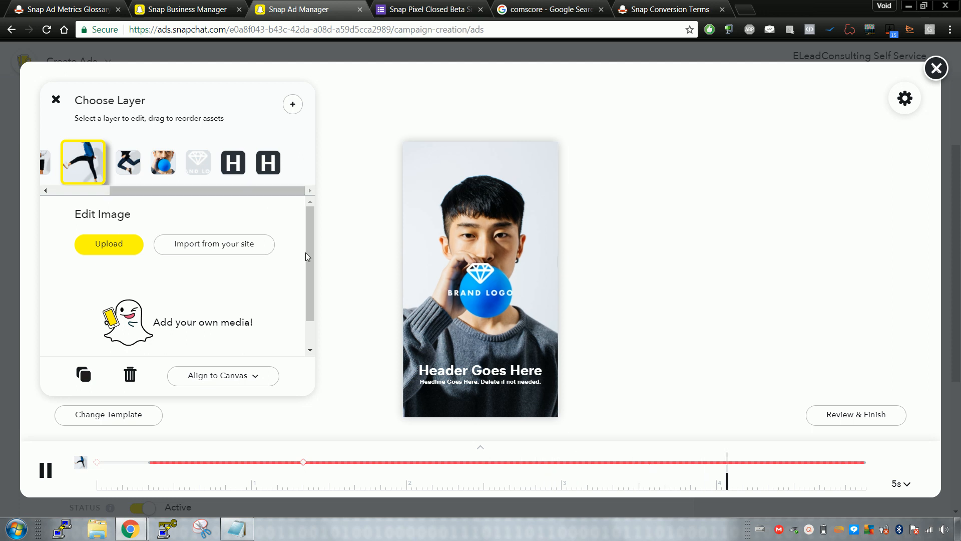
left_click_drag(311, 258, 305, 217)
left_click(204, 170)
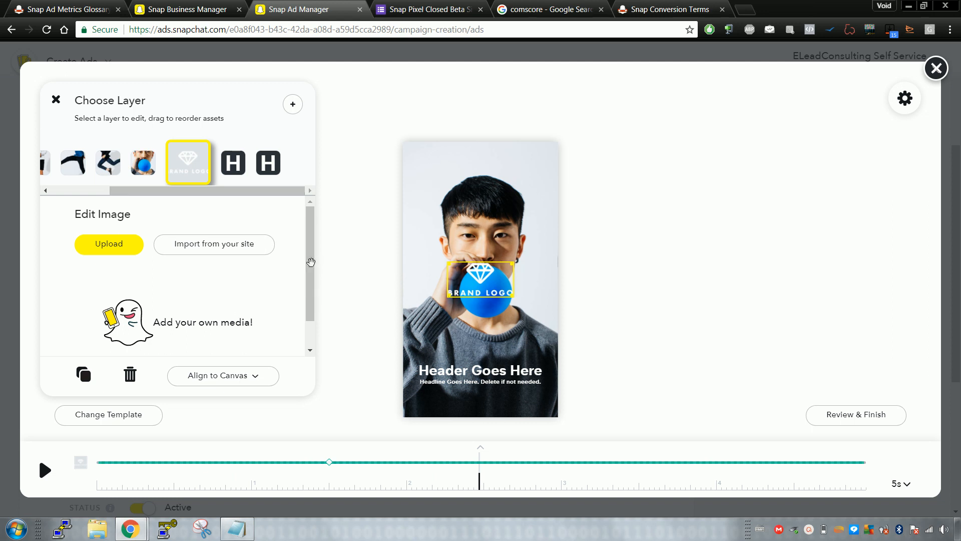
scroll(308, 310, "down", 1)
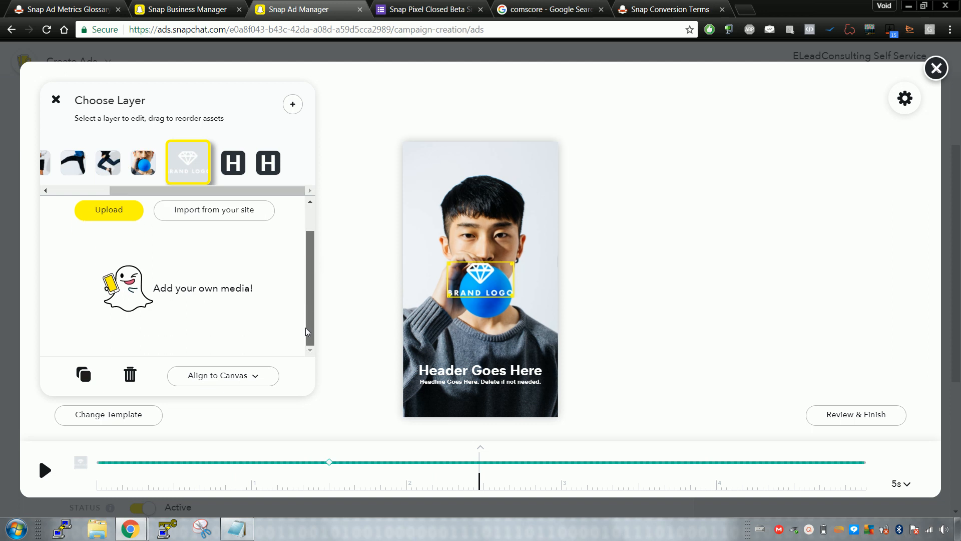
scroll(308, 332, "up", 1)
scroll(309, 310, "down", 1)
scroll(307, 310, "up", 1)
scroll(230, 193, "left", 2)
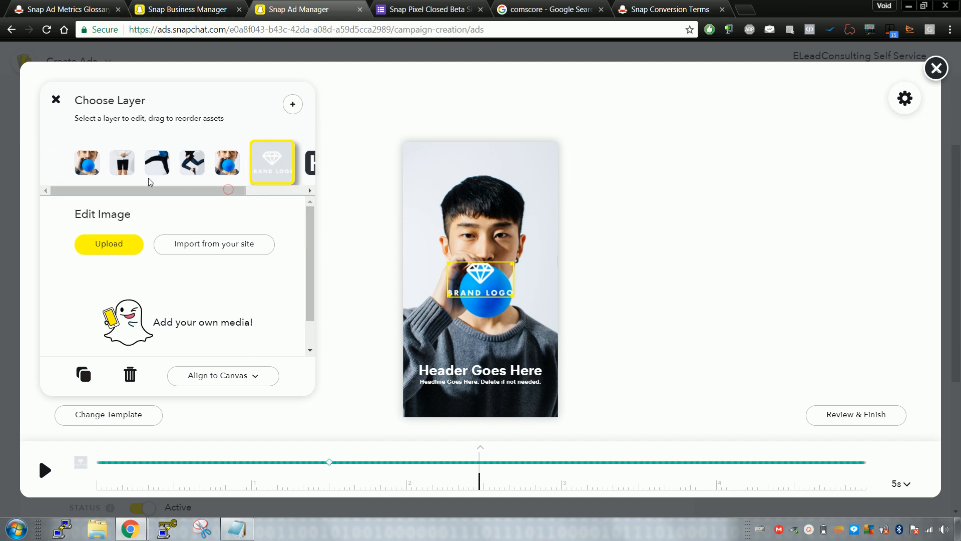
Inspect the timelines of the shorts, kicking-leg and running-figure layers and preview the animation.
left_click(134, 165)
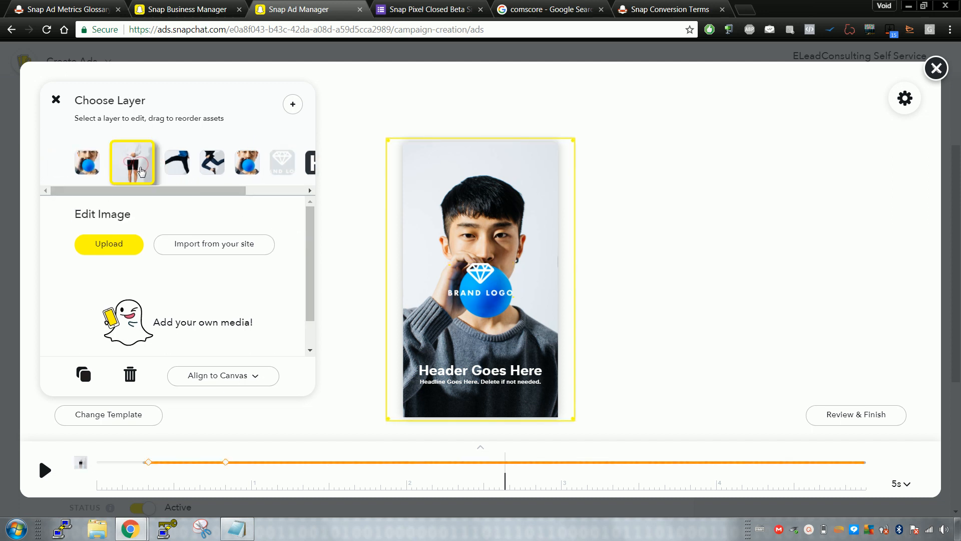
left_click(185, 167)
left_click(219, 171)
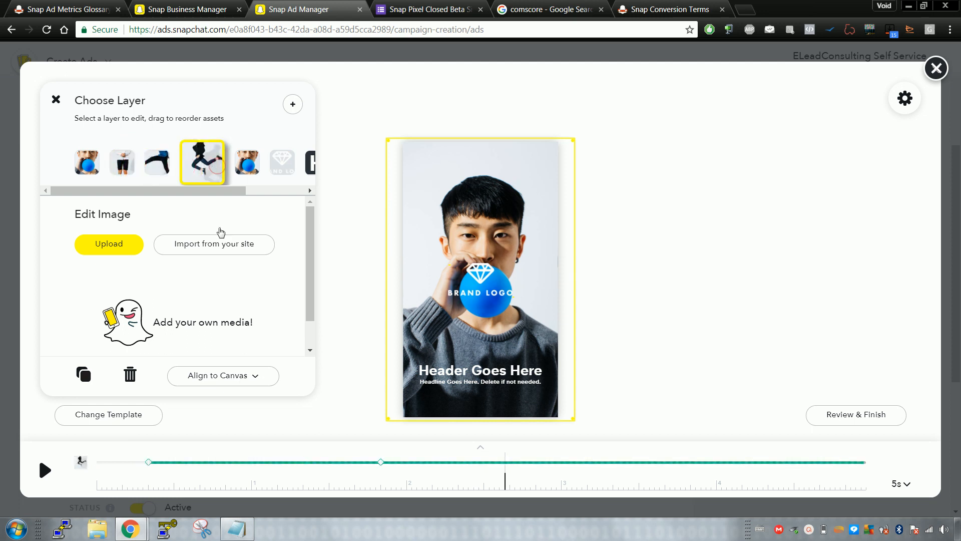
left_click(49, 481)
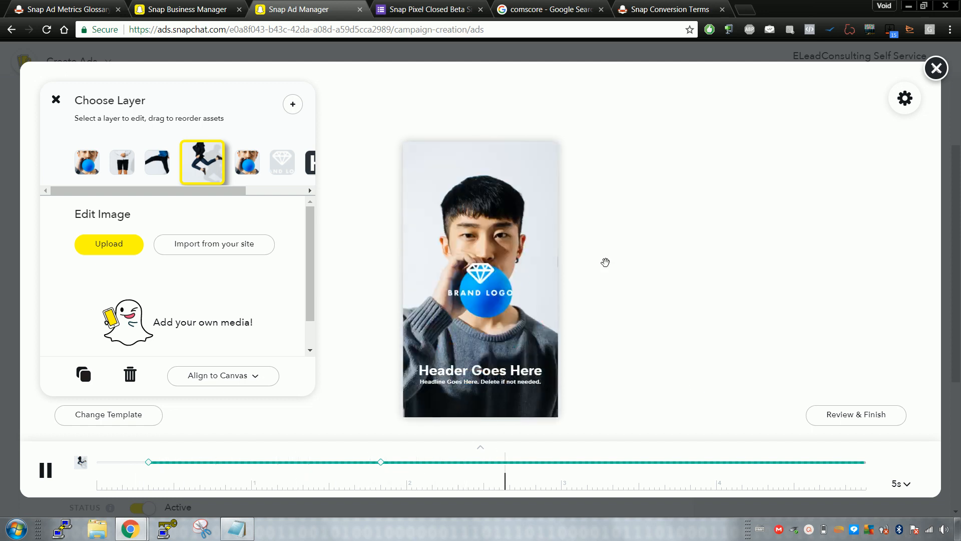
Check which layer types can be added to the template, close the video editor and look over the Web View ad form.
left_click(293, 104)
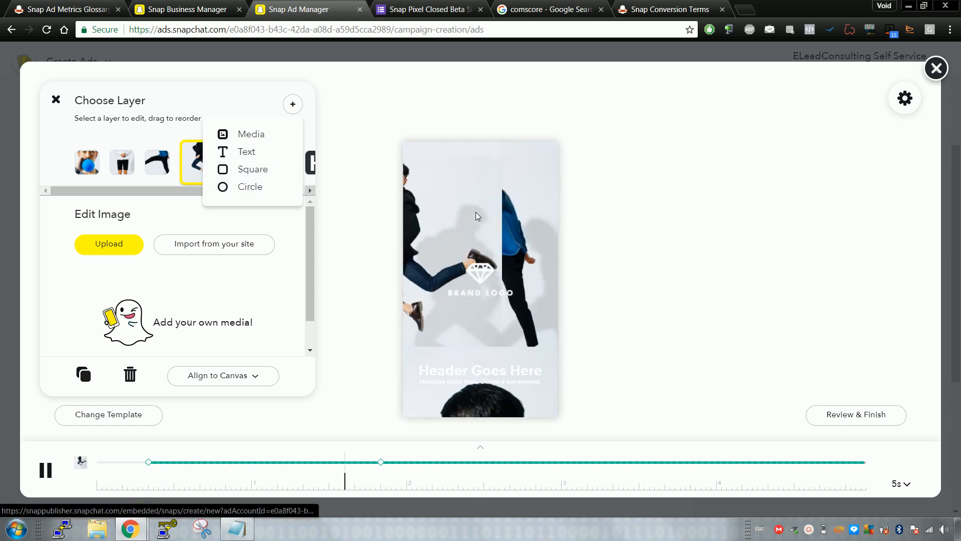
left_click(938, 71)
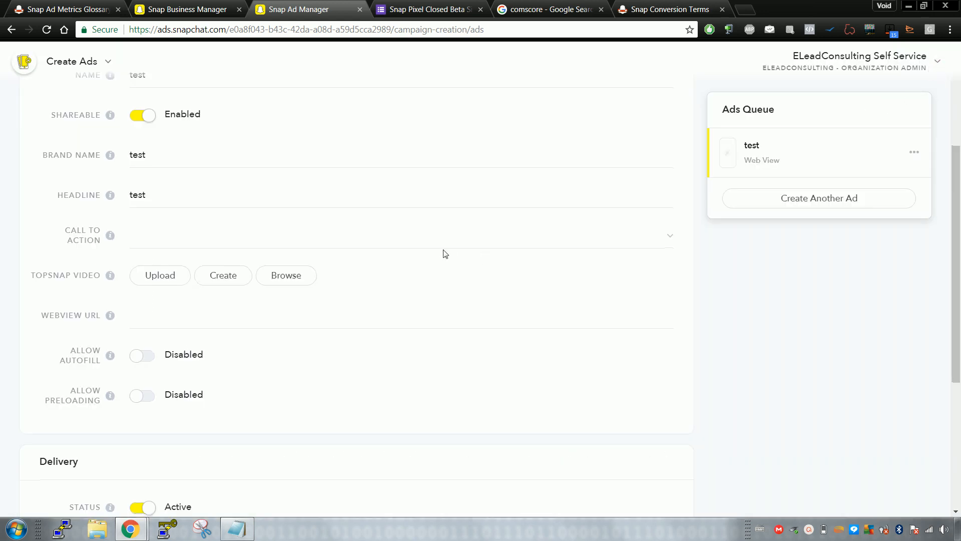
scroll(232, 268, "down", 5)
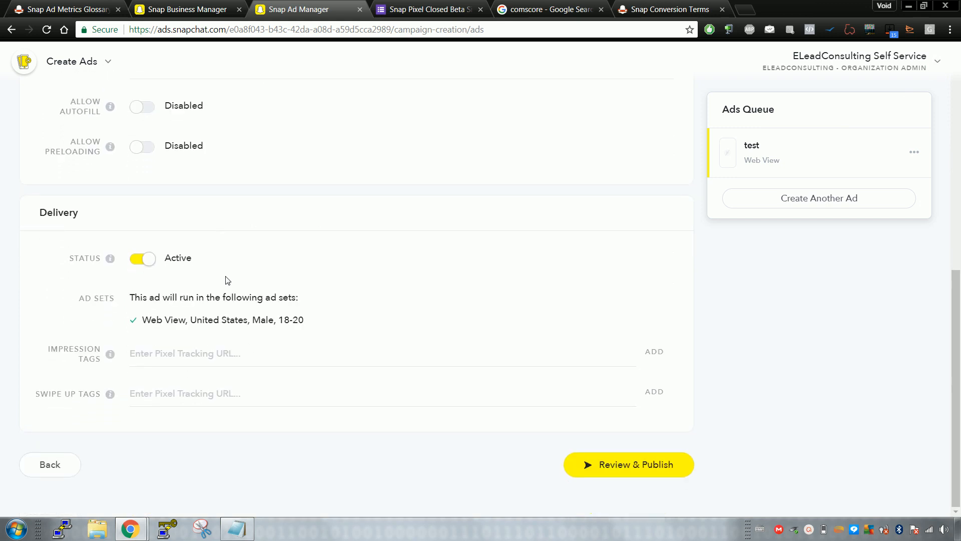
scroll(225, 280, "up", 8)
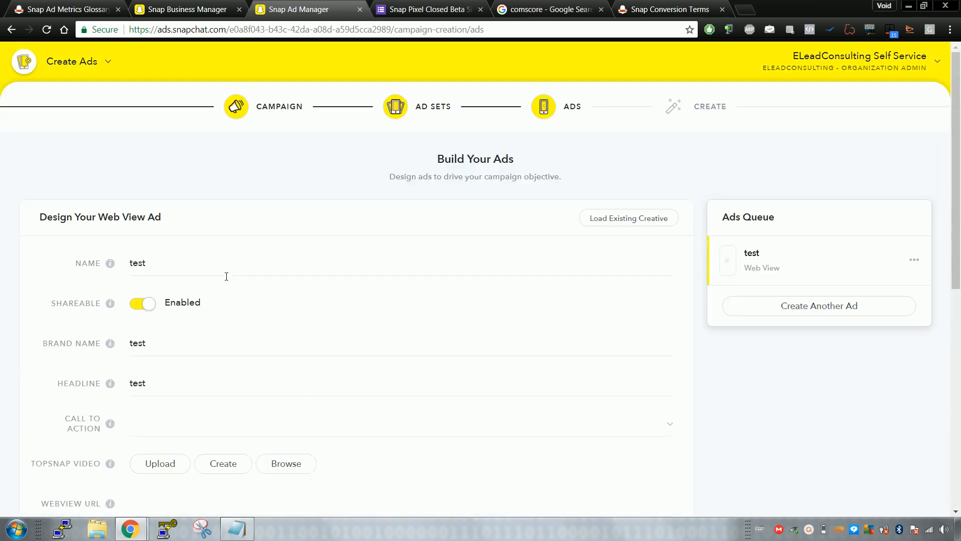
left_click(75, 62)
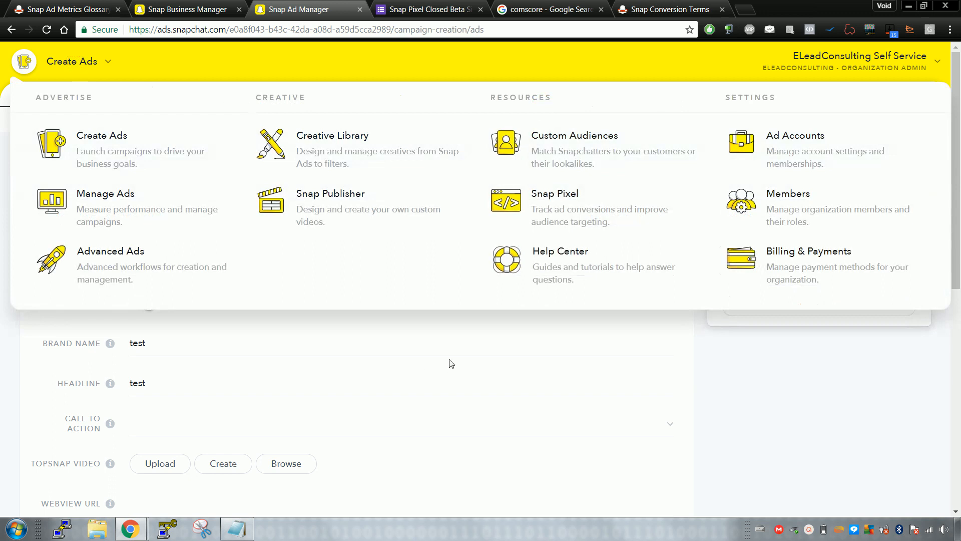
left_click(397, 377)
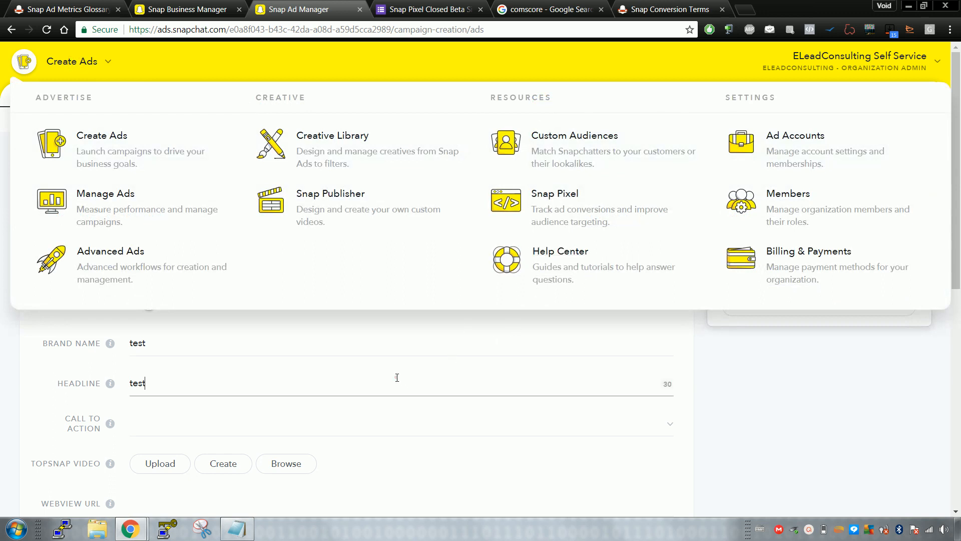
scroll(152, 246, "down", 5)
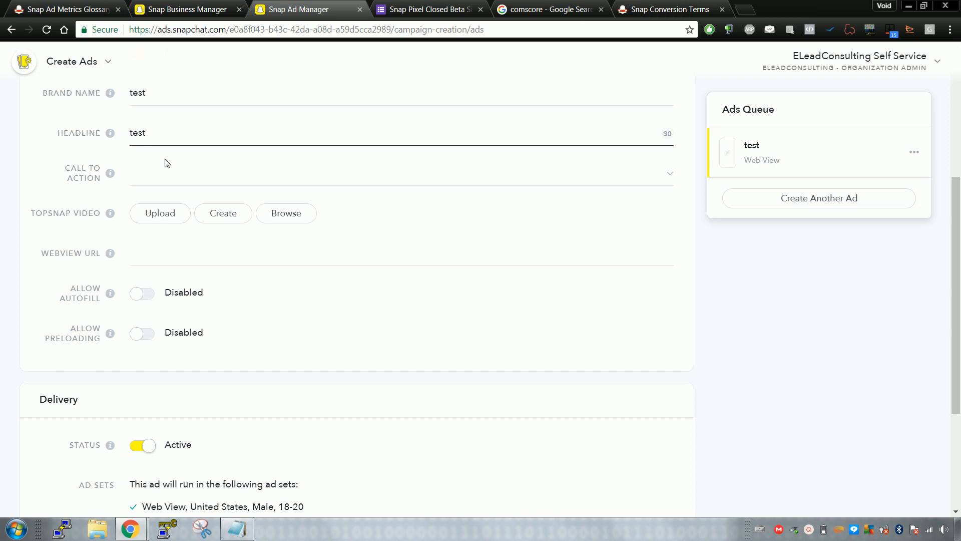
left_click(189, 8)
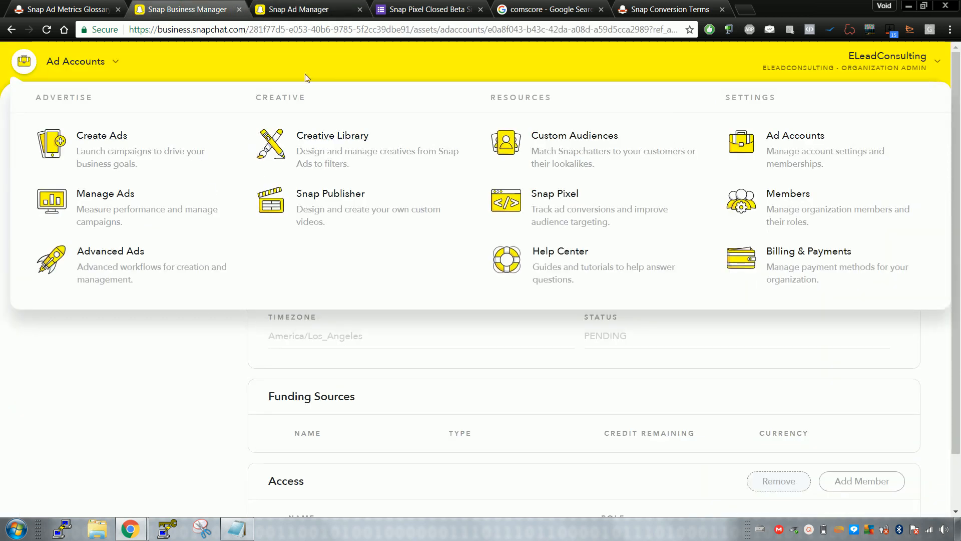
left_click(285, 4)
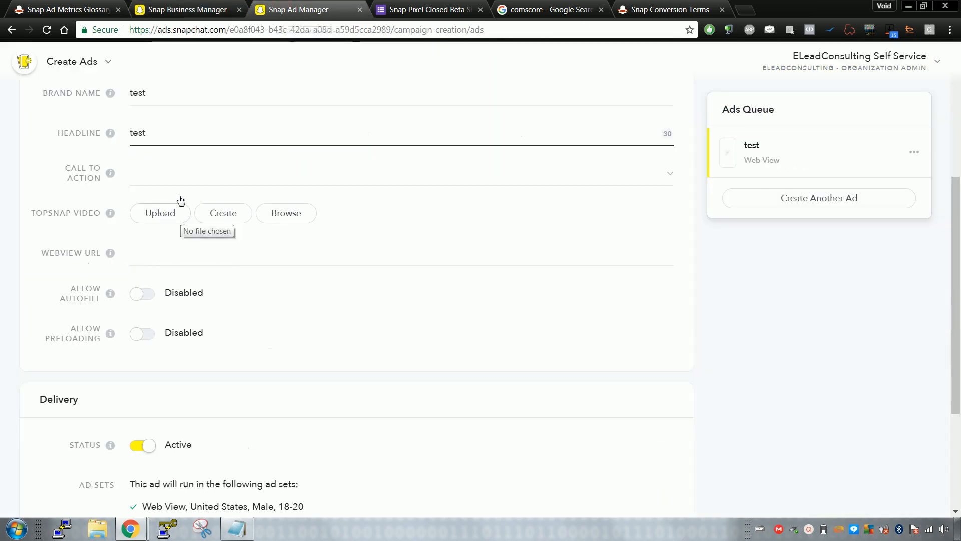
left_click(210, 9)
left_click(305, 6)
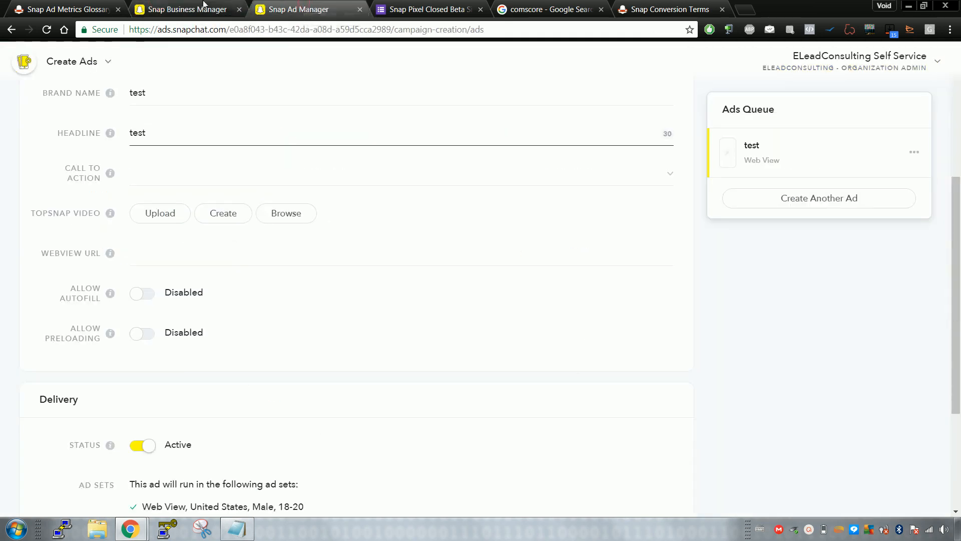
left_click(223, 8)
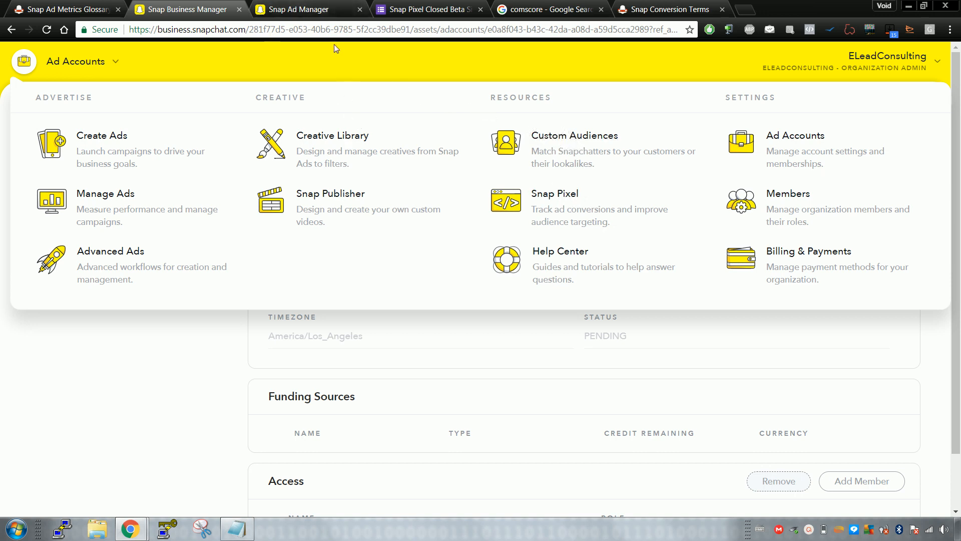
left_click(281, 5)
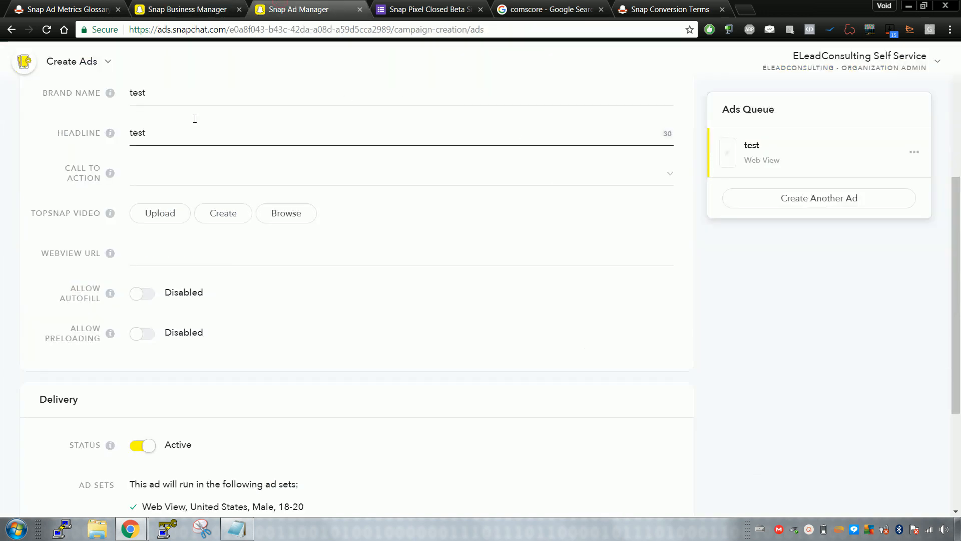
scroll(75, 166, "up", 5)
scroll(97, 146, "down", 7)
scroll(92, 148, "down", 1)
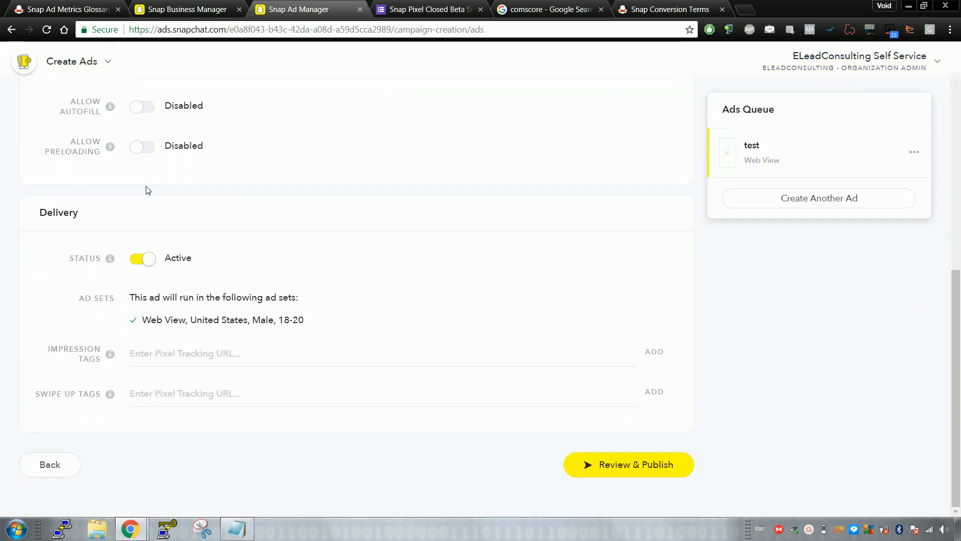
scroll(192, 203, "up", 10)
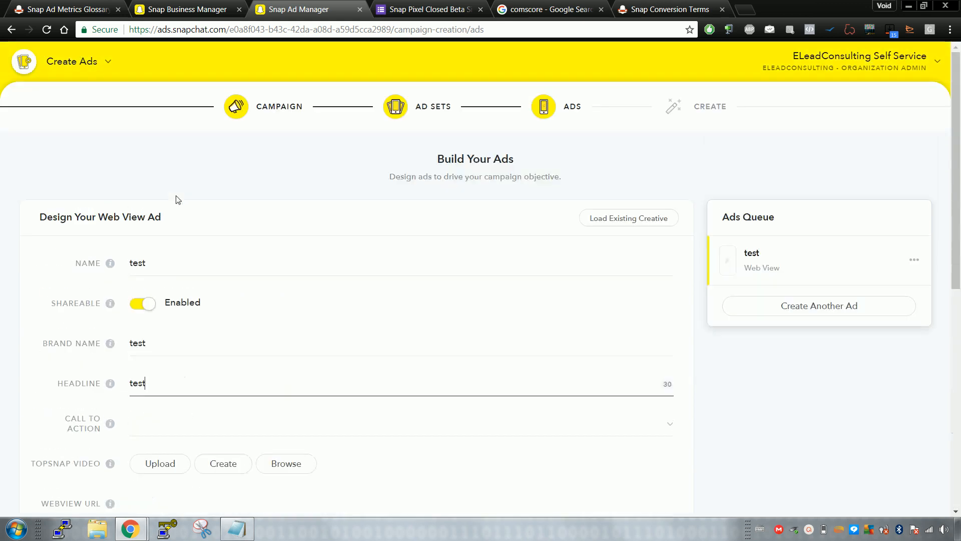
left_click(216, 9)
left_click(289, 5)
Set the Web View ad's call to action to SHOP NOW.
scroll(150, 225, "down", 5)
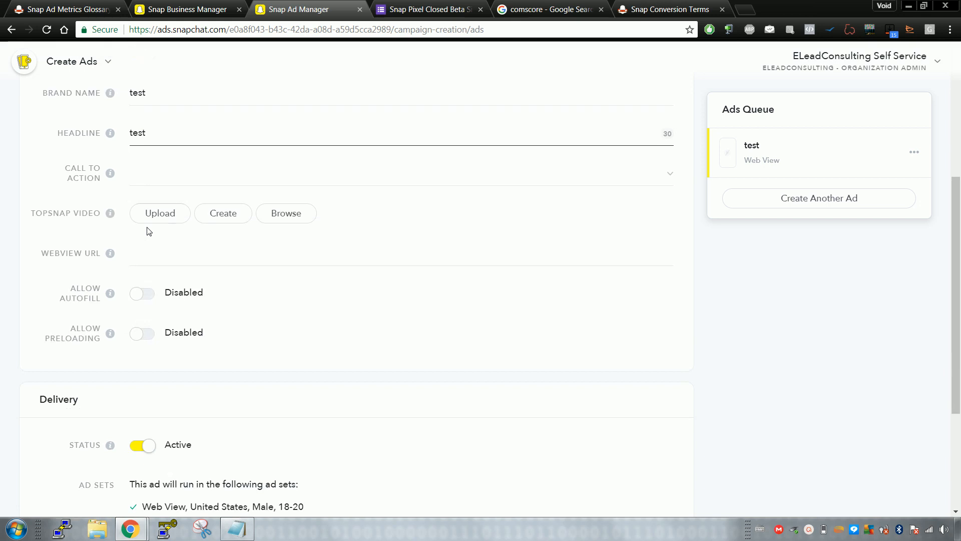
left_click(153, 178)
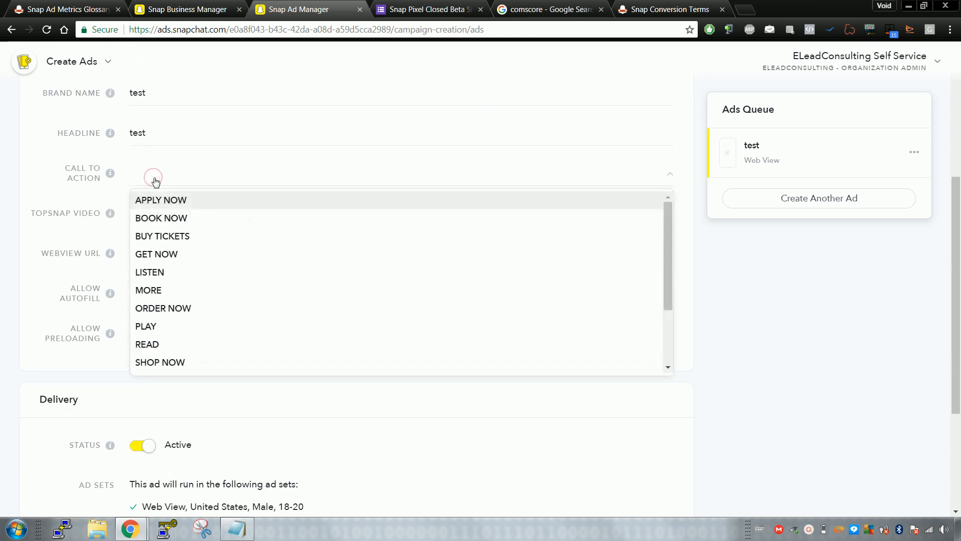
scroll(219, 277, "down", 3)
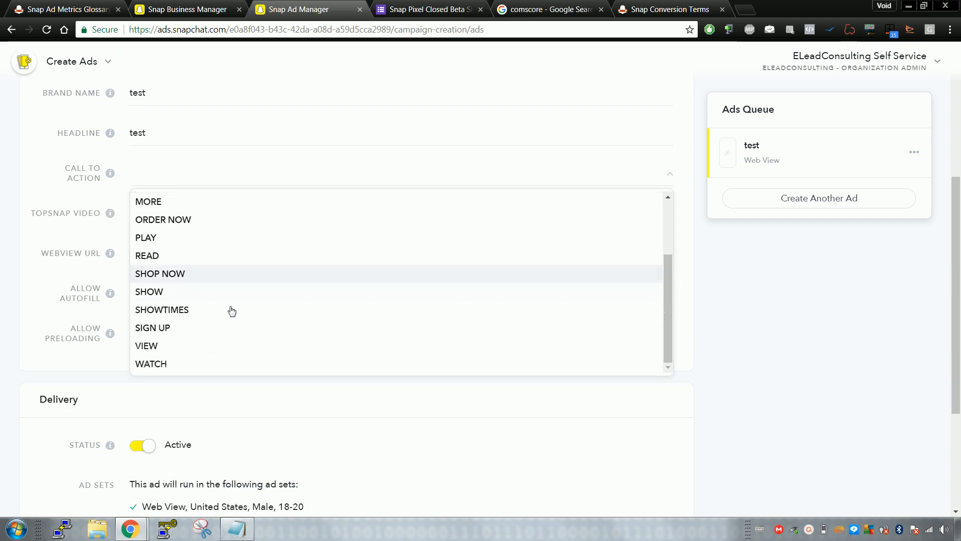
left_click(188, 279)
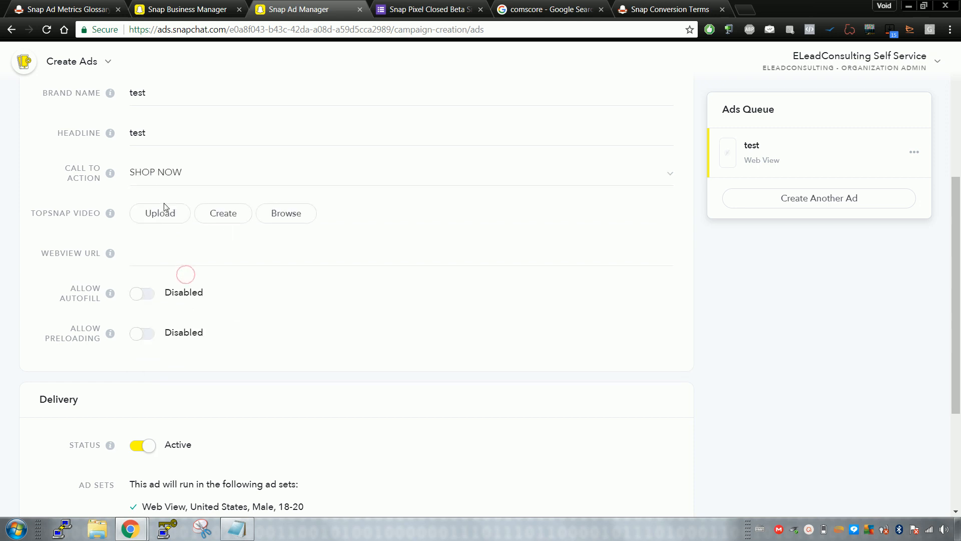
Review the Web View ad's creative and delivery settings and the main navigation options.
scroll(144, 238, "down", 3)
scroll(144, 238, "up", 5)
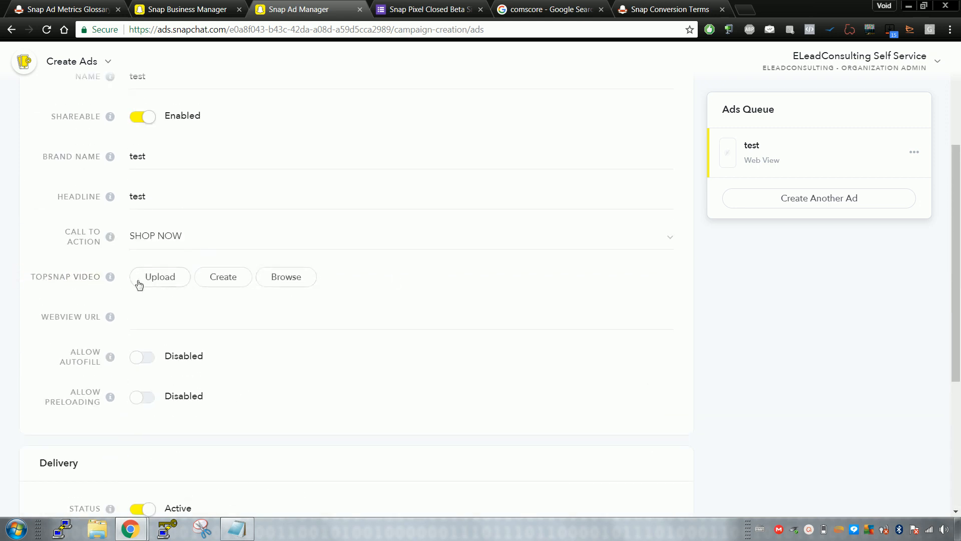
scroll(67, 258, "down", 5)
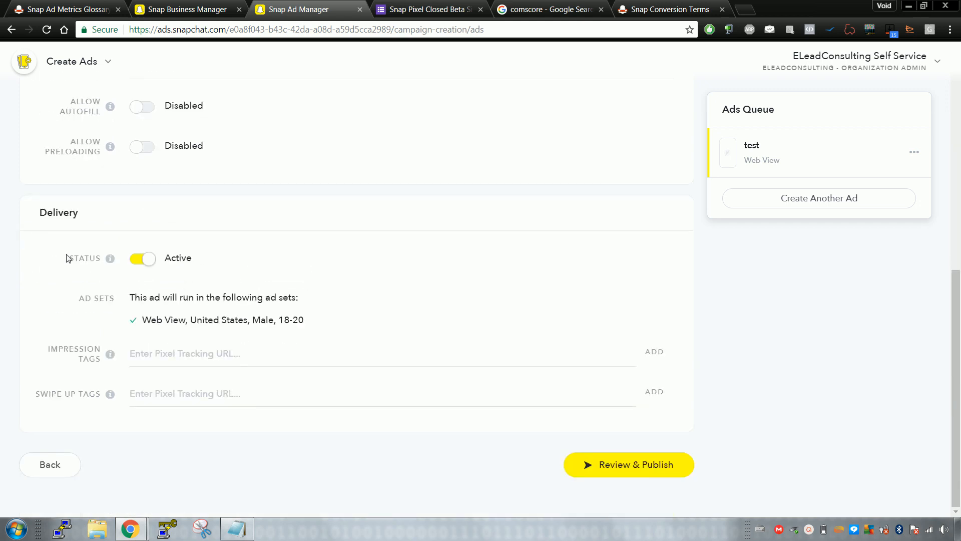
scroll(67, 258, "up", 10)
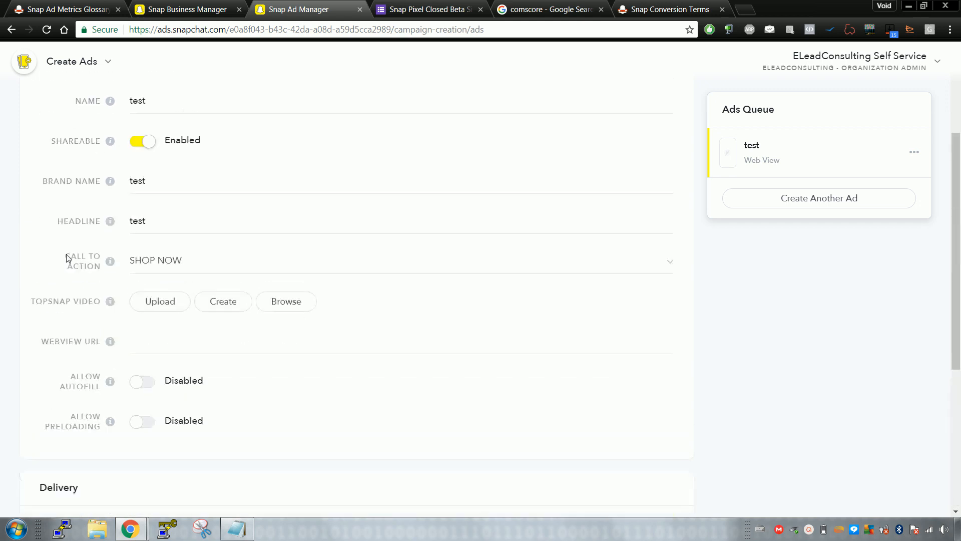
left_click(95, 71)
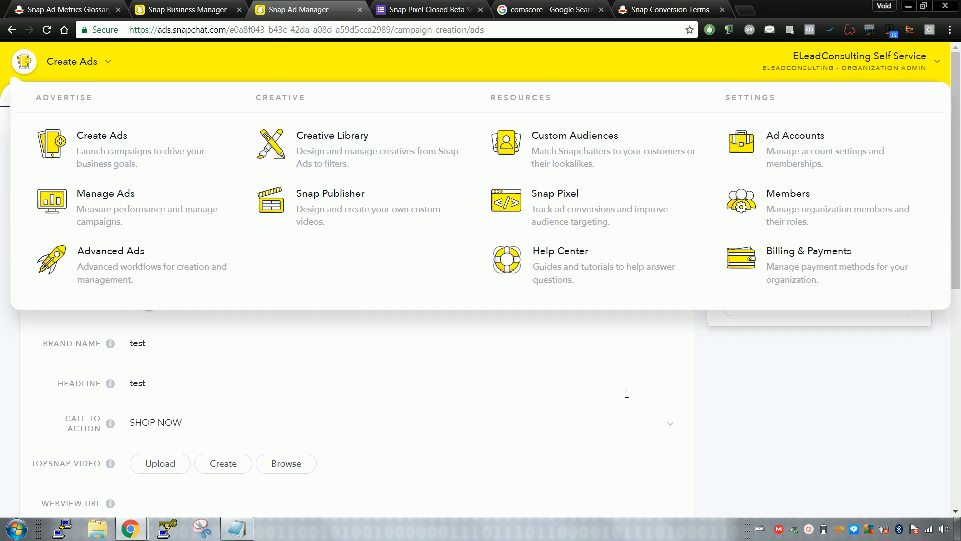
left_click(556, 382)
scroll(345, 280, "down", 8)
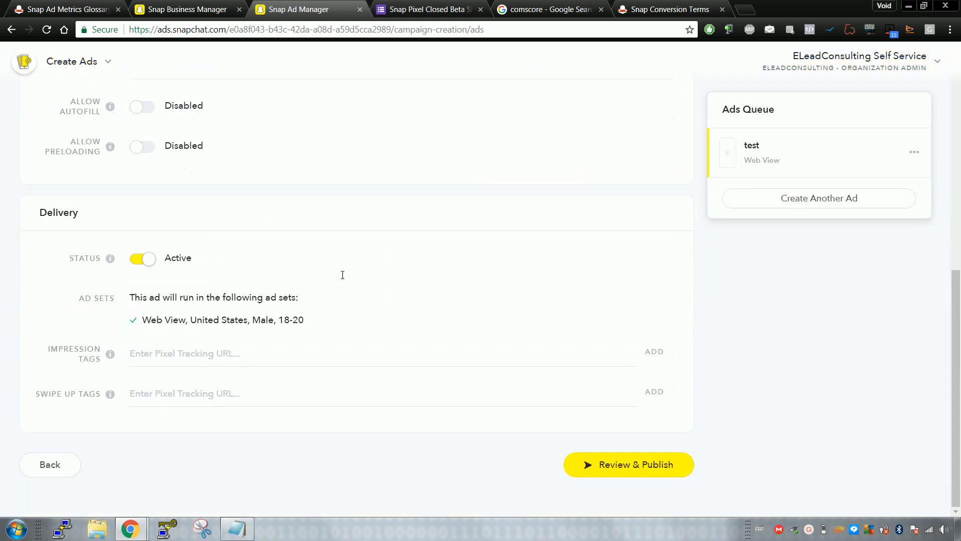
scroll(335, 265, "up", 5)
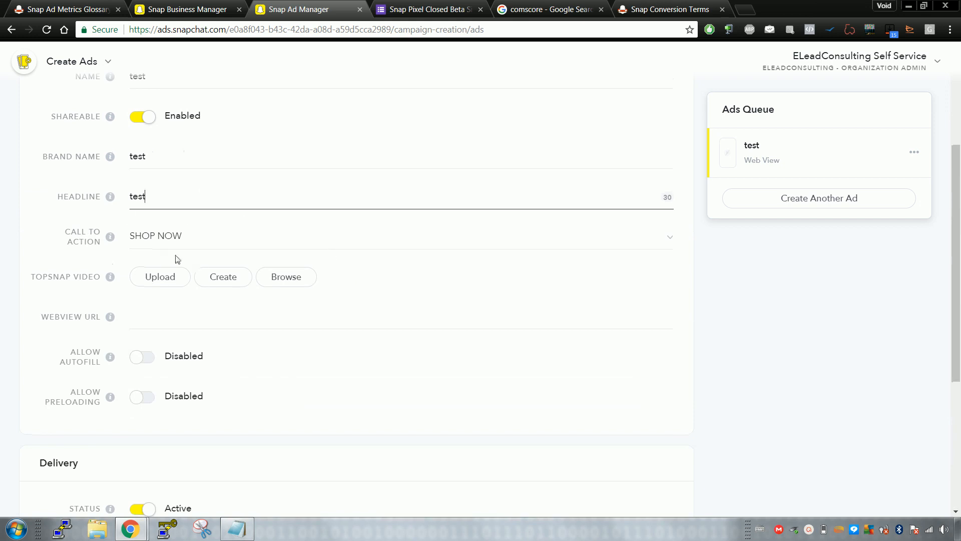
left_click(192, 7)
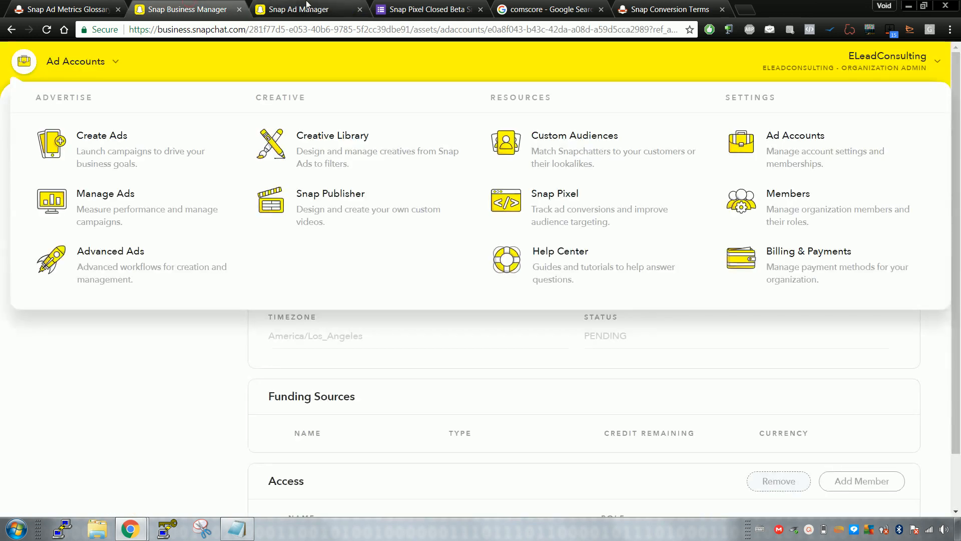
left_click(316, 4)
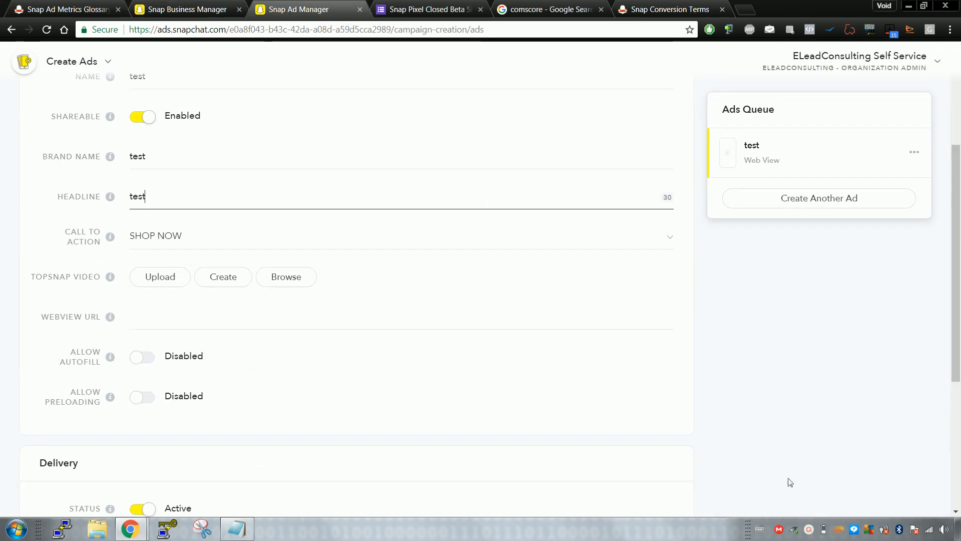
left_click(809, 529)
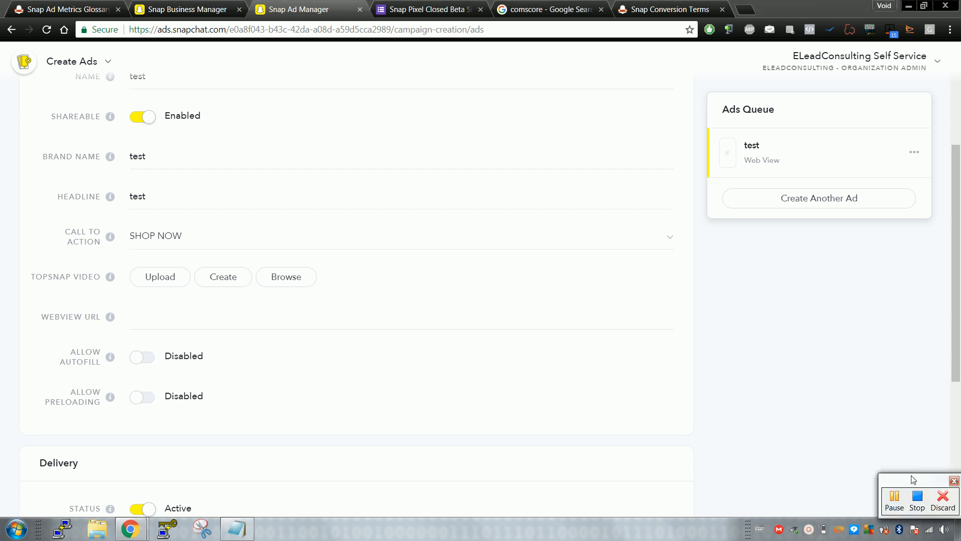
left_click(206, 10)
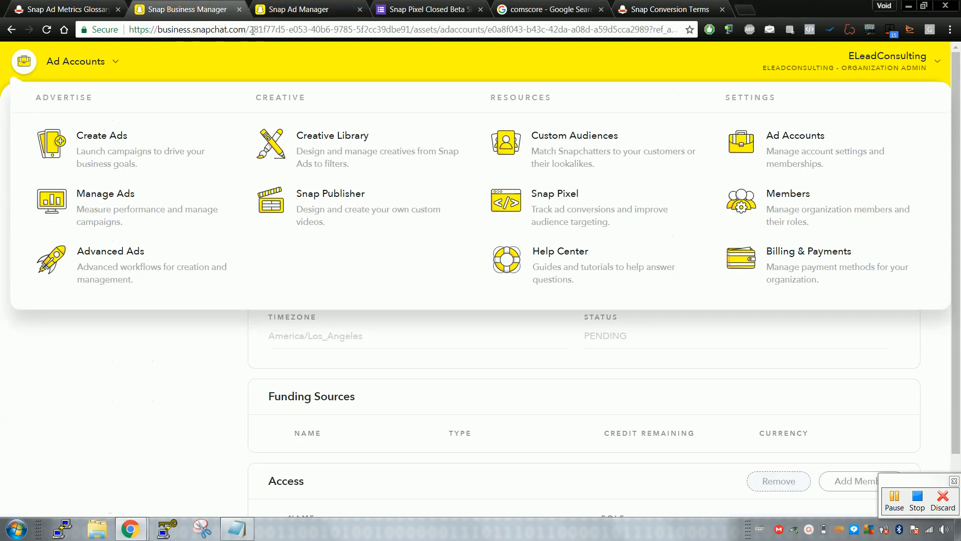
left_click(411, 15)
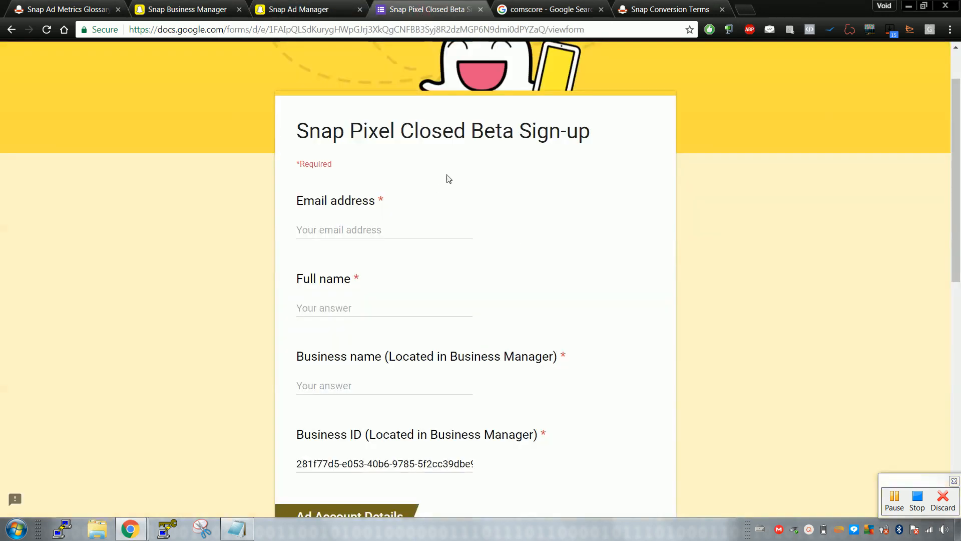
left_click(310, 8)
scroll(429, 122, "up", 4)
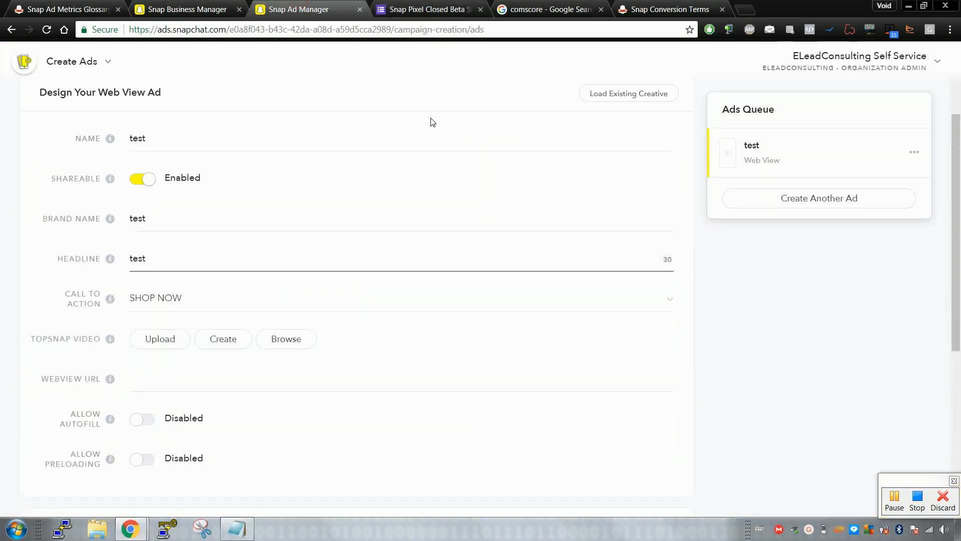
left_click(107, 63)
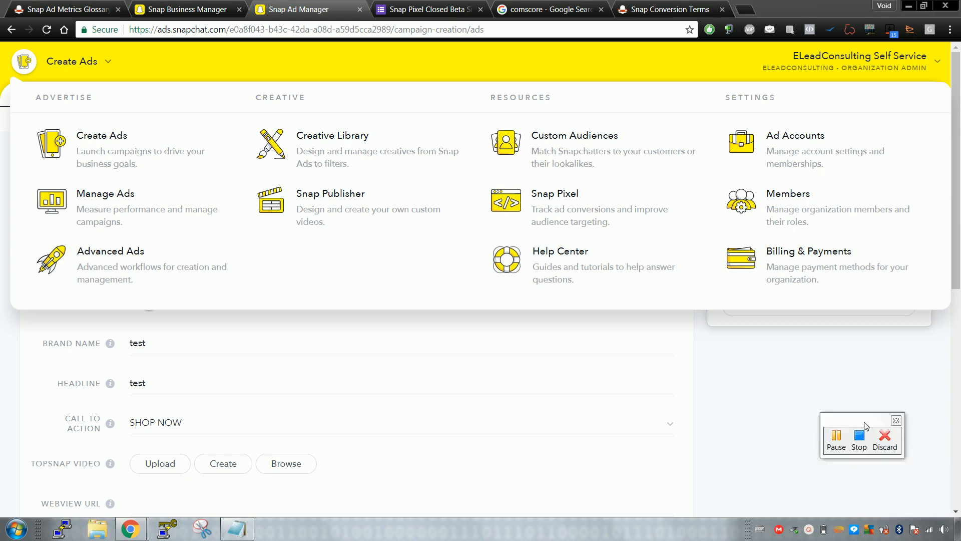
left_click_drag(920, 477, 721, 235)
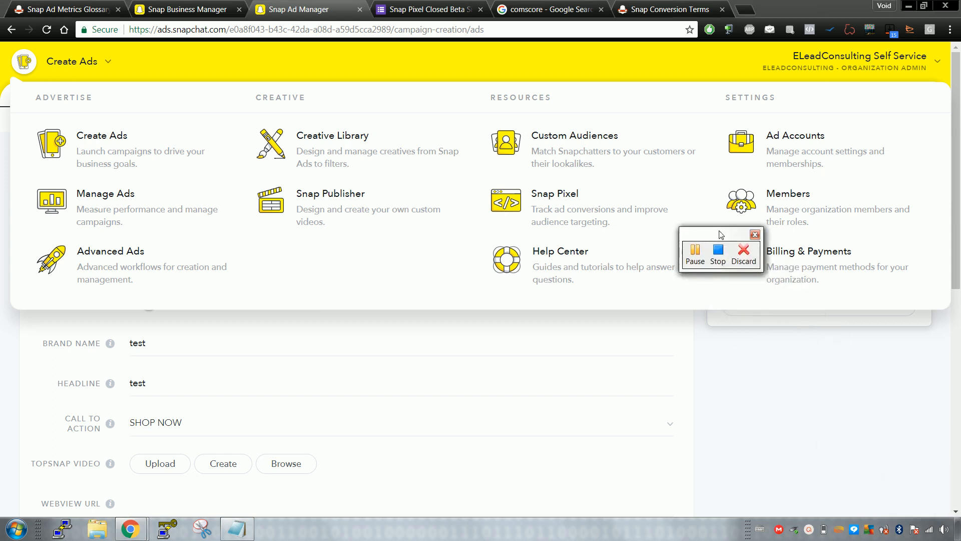